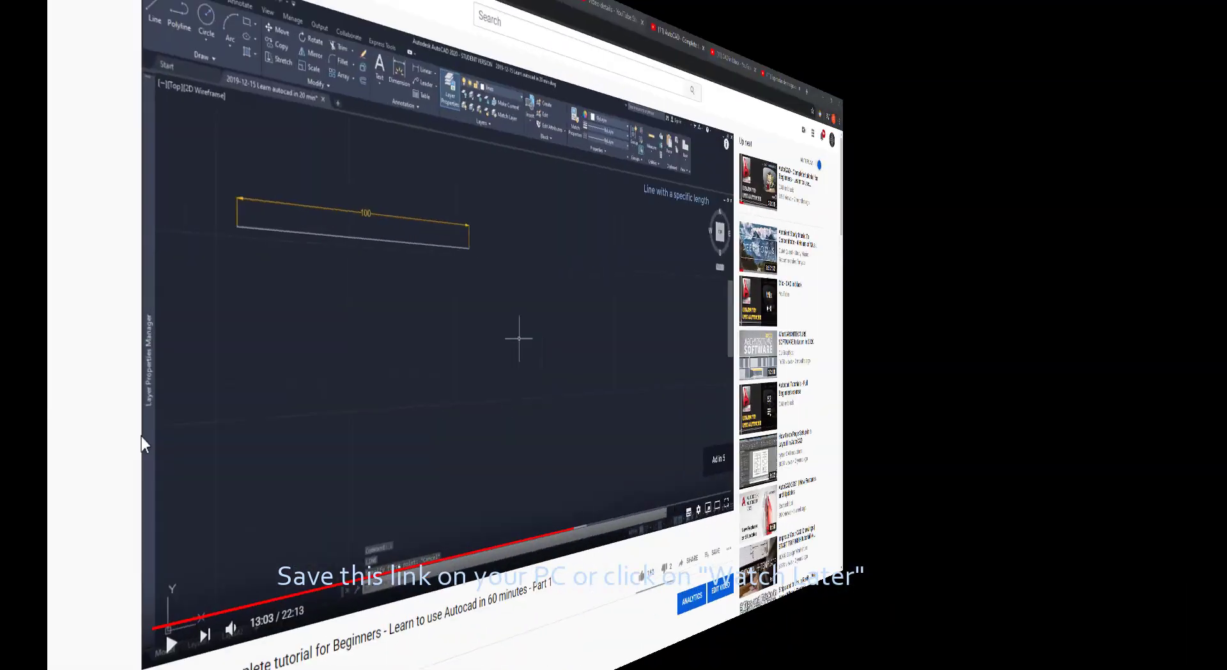
pyautogui.scroll(-6, 198, 334)
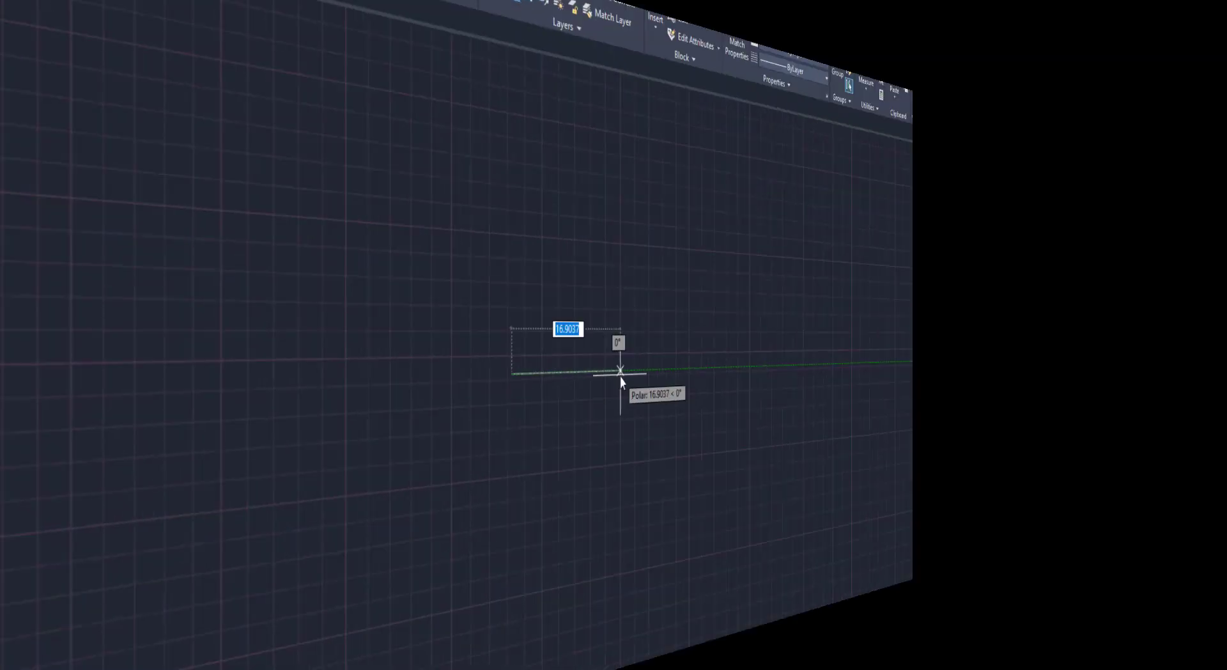
# Draw a horizontal line 50 units long and pick its right endpoint with object snap
pyautogui.write('50')
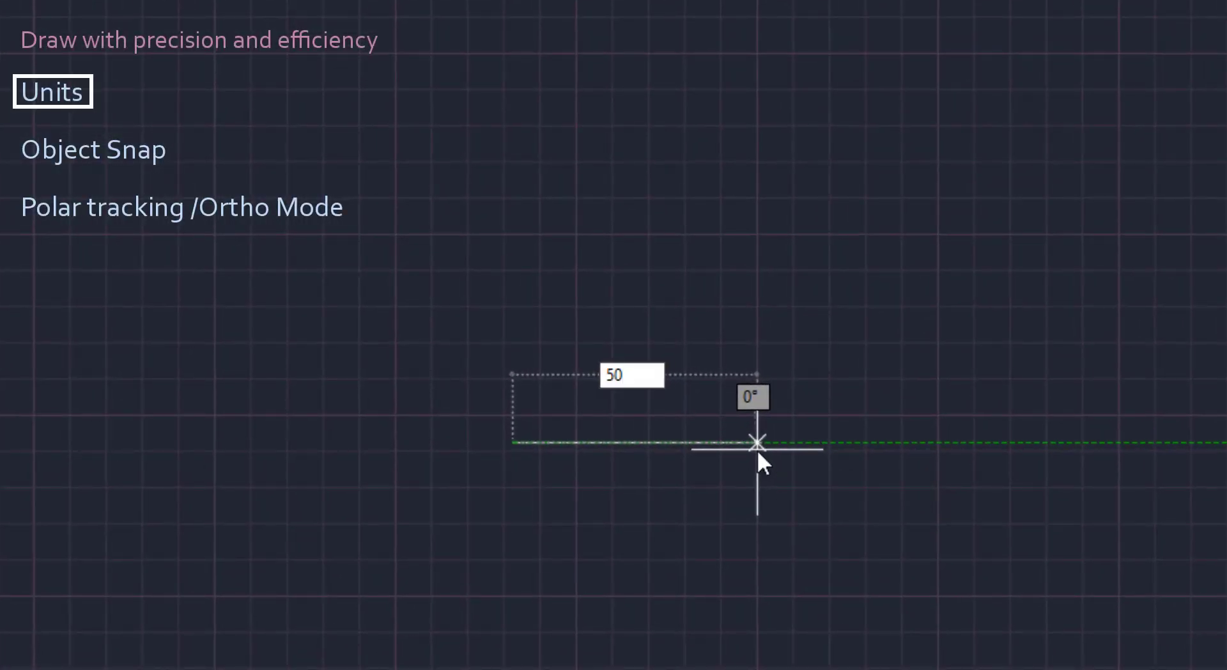
pyautogui.press('Return')
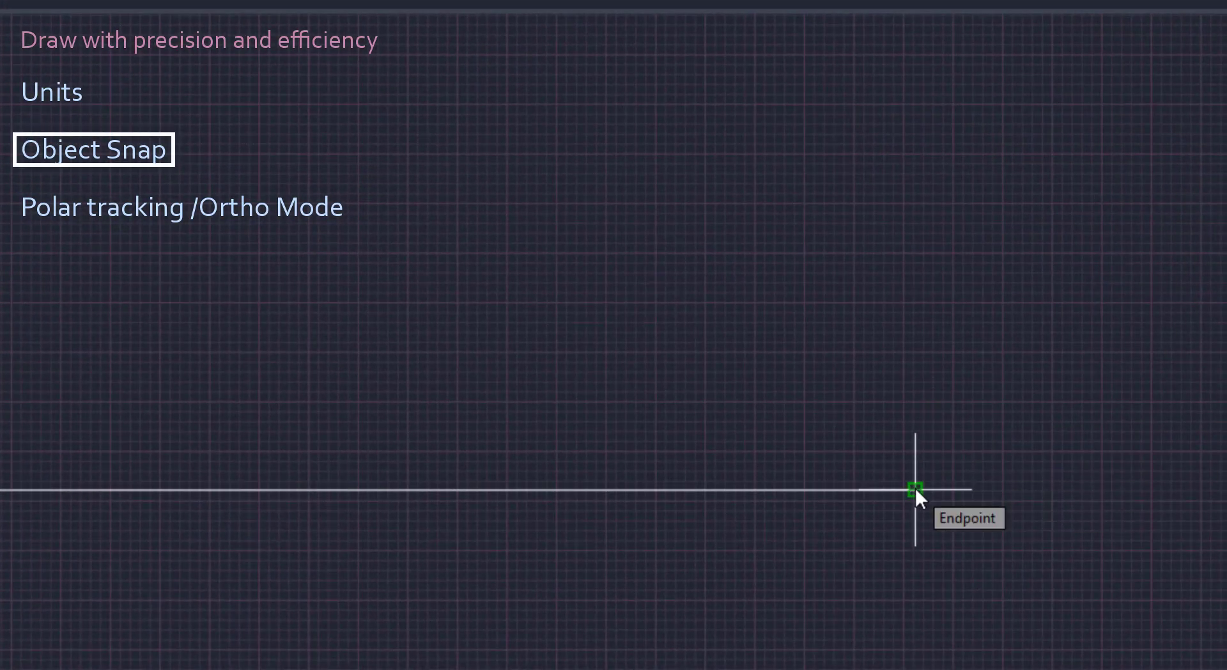
pyautogui.click(915, 489)
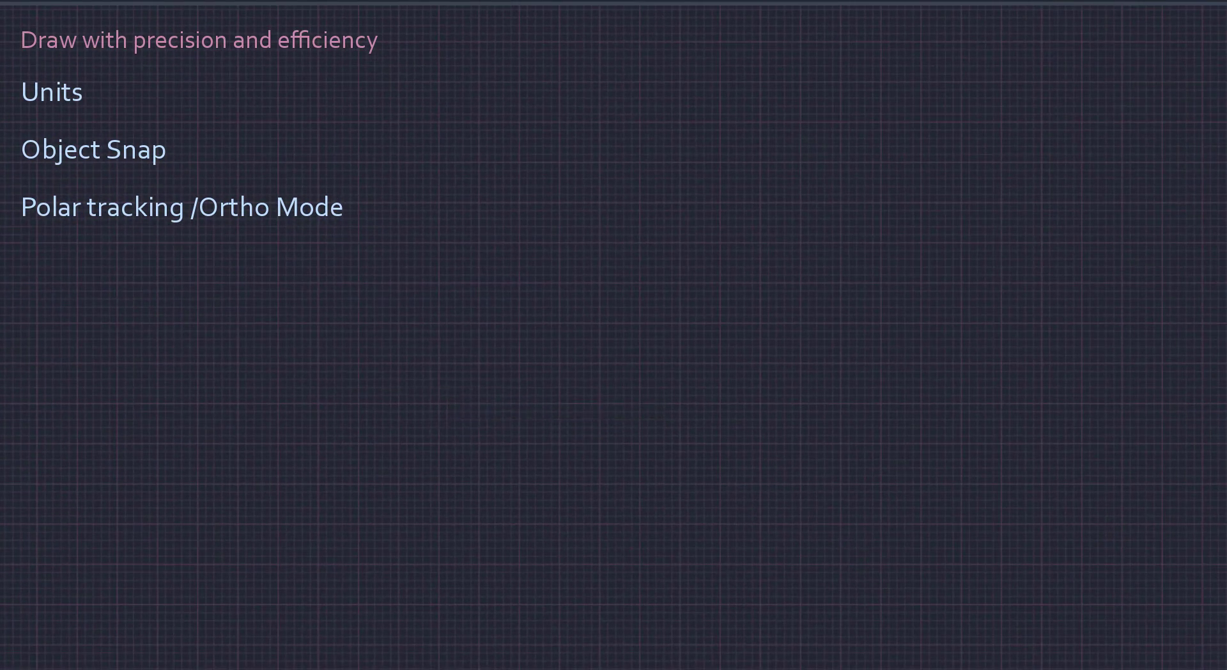
# Configure the drawing units with Decimal length type and a length precision of 0
pyautogui.click(428, 387)
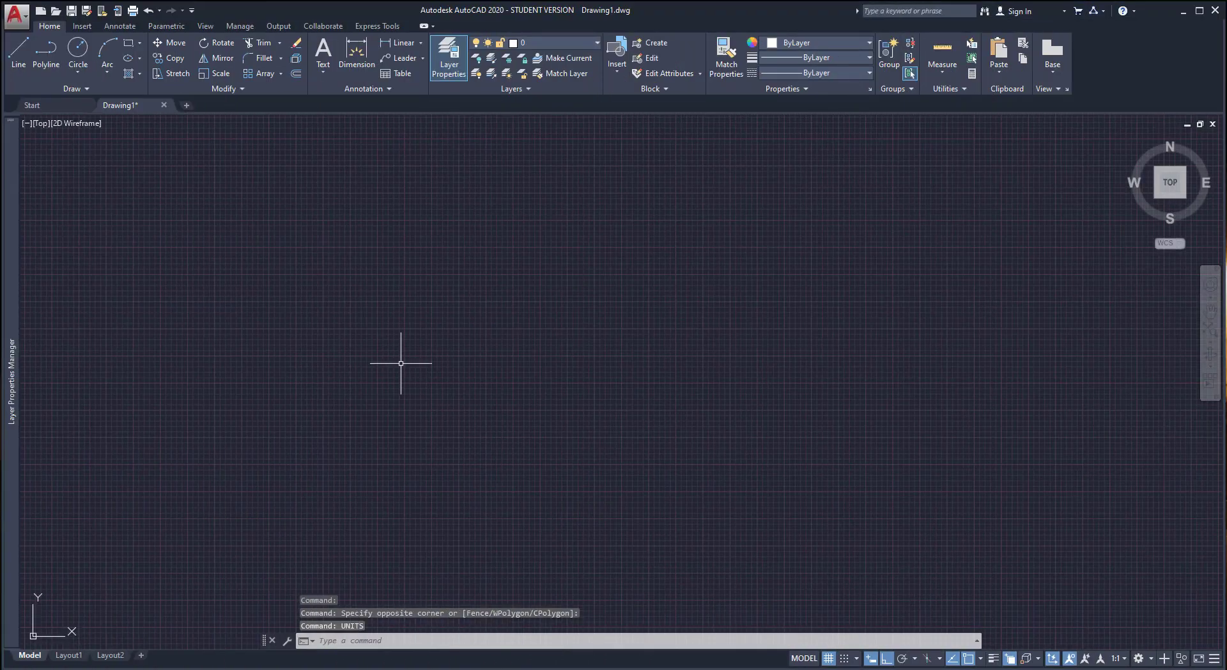
pyautogui.write('UNITS')
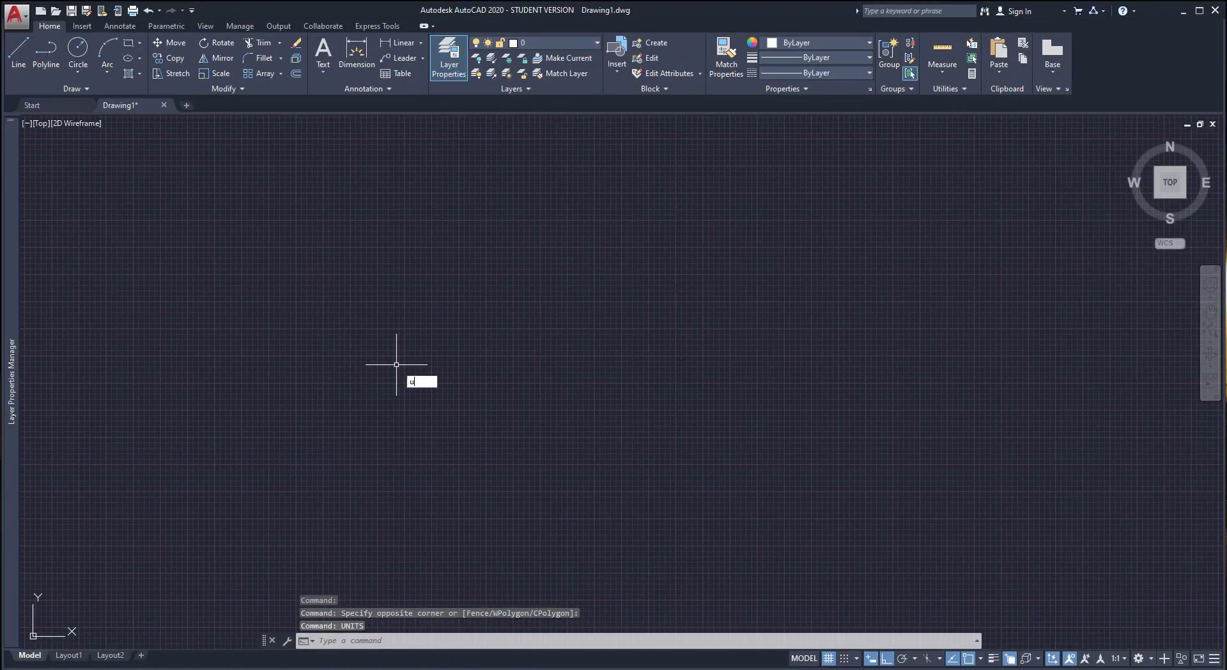
pyautogui.press('Return')
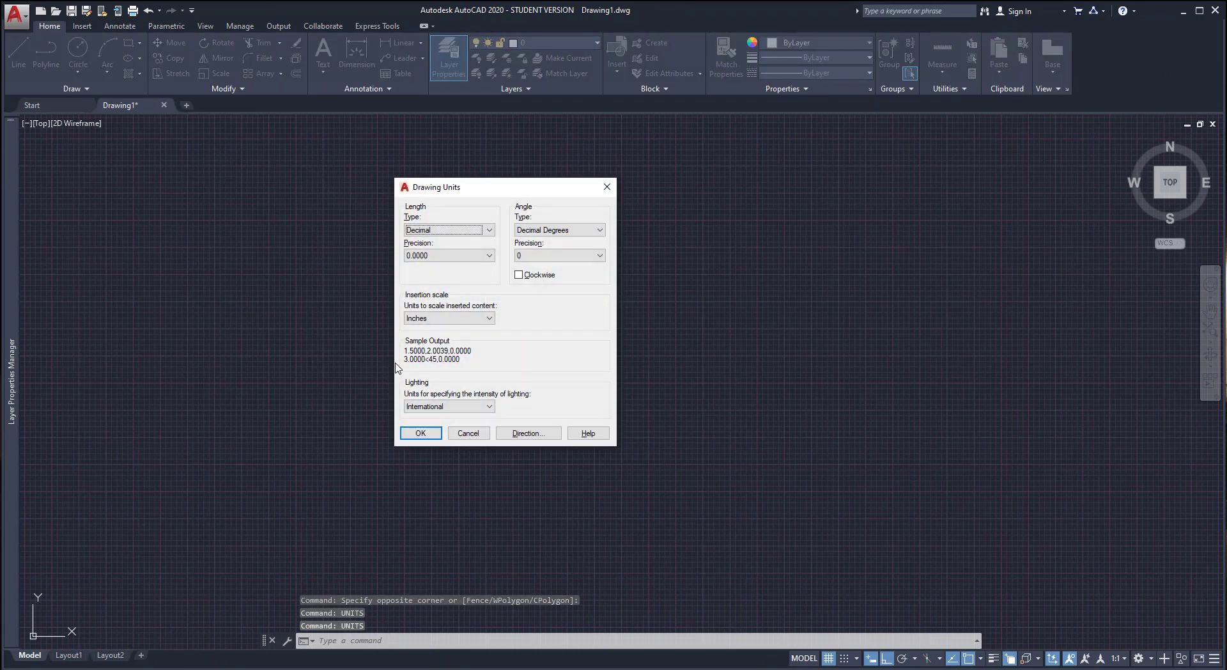
pyautogui.click(489, 230)
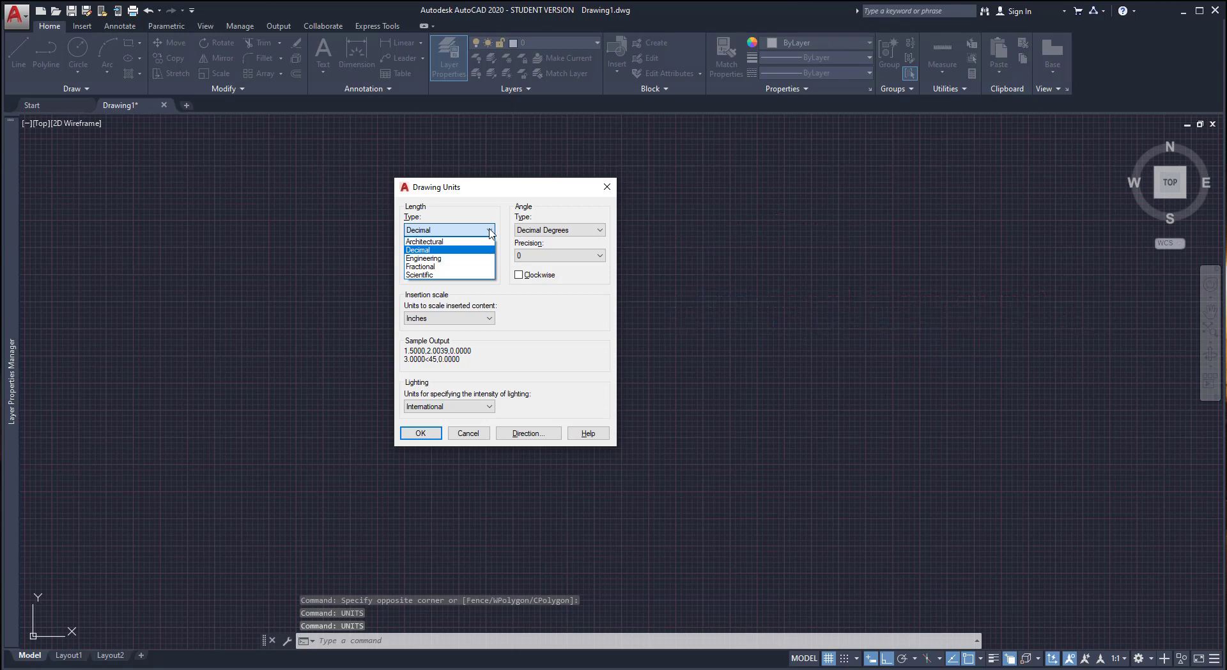
pyautogui.click(487, 249)
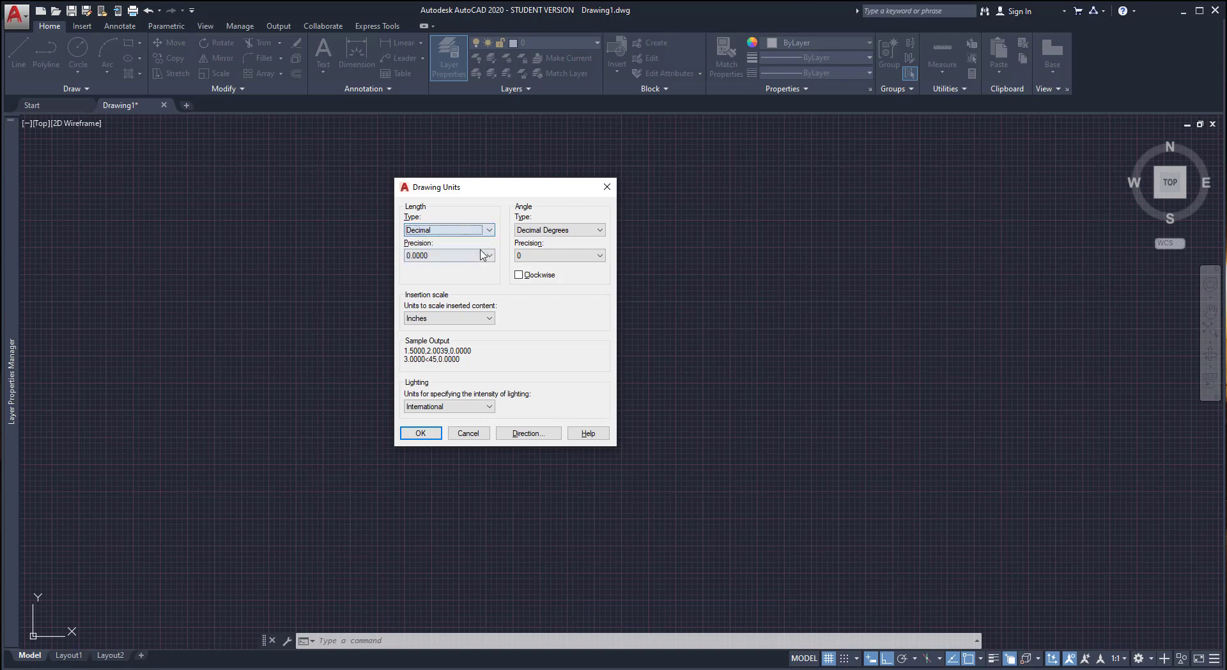
pyautogui.click(487, 256)
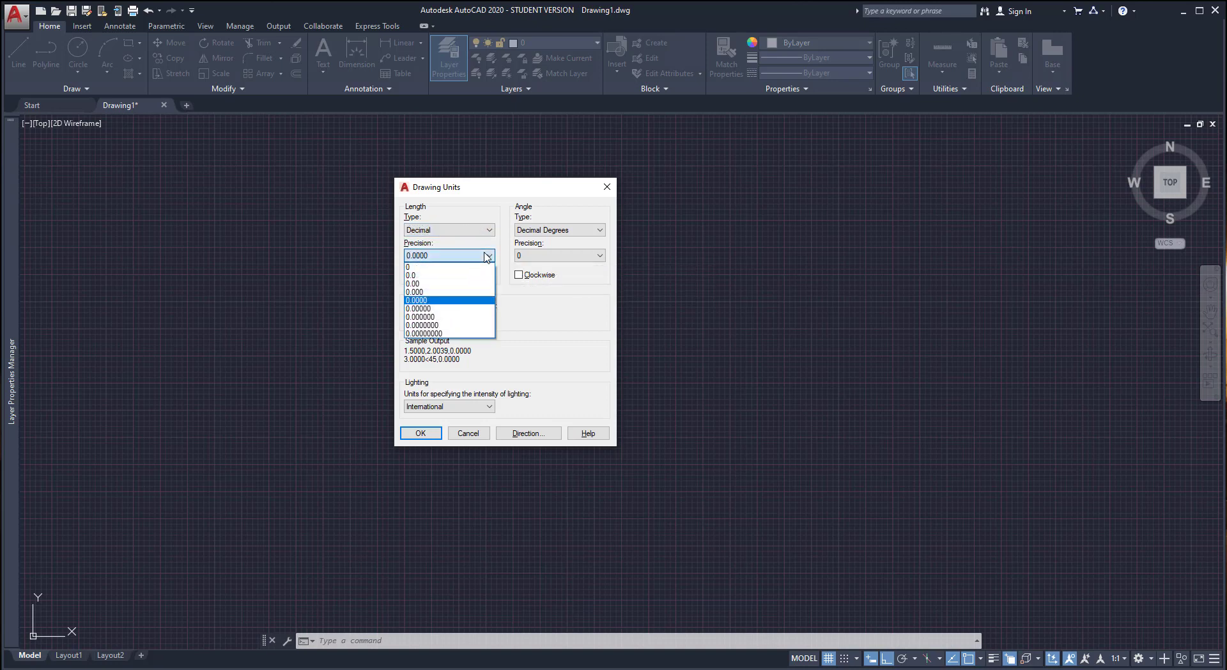
pyautogui.click(487, 267)
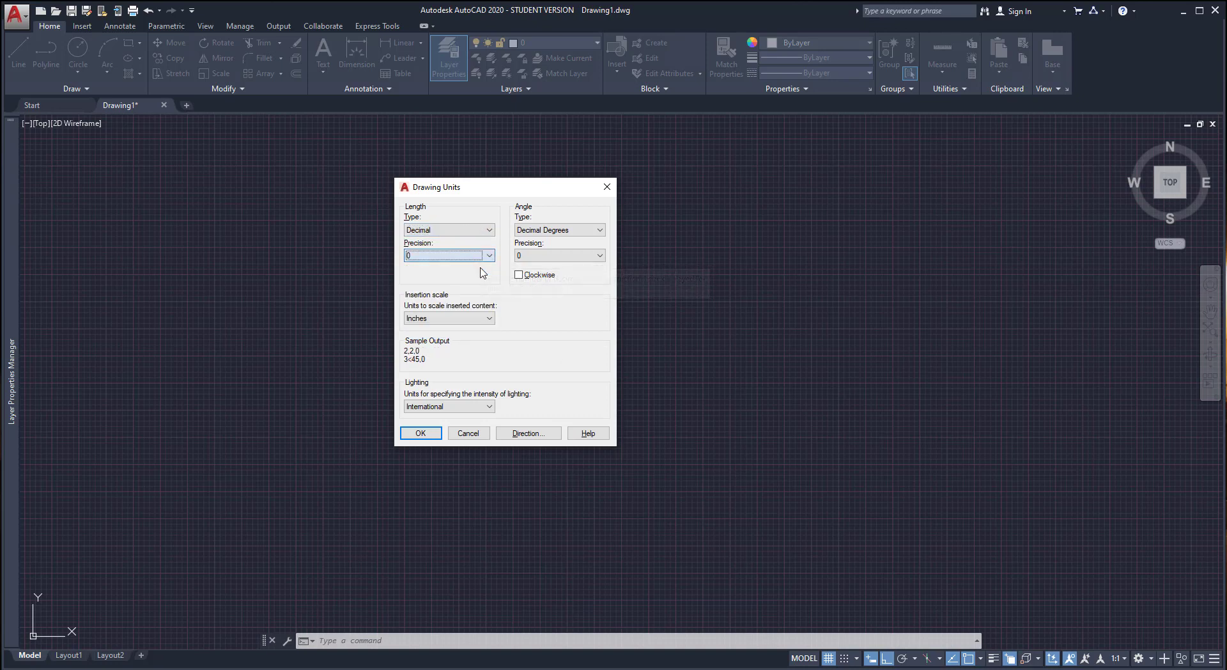
pyautogui.click(422, 435)
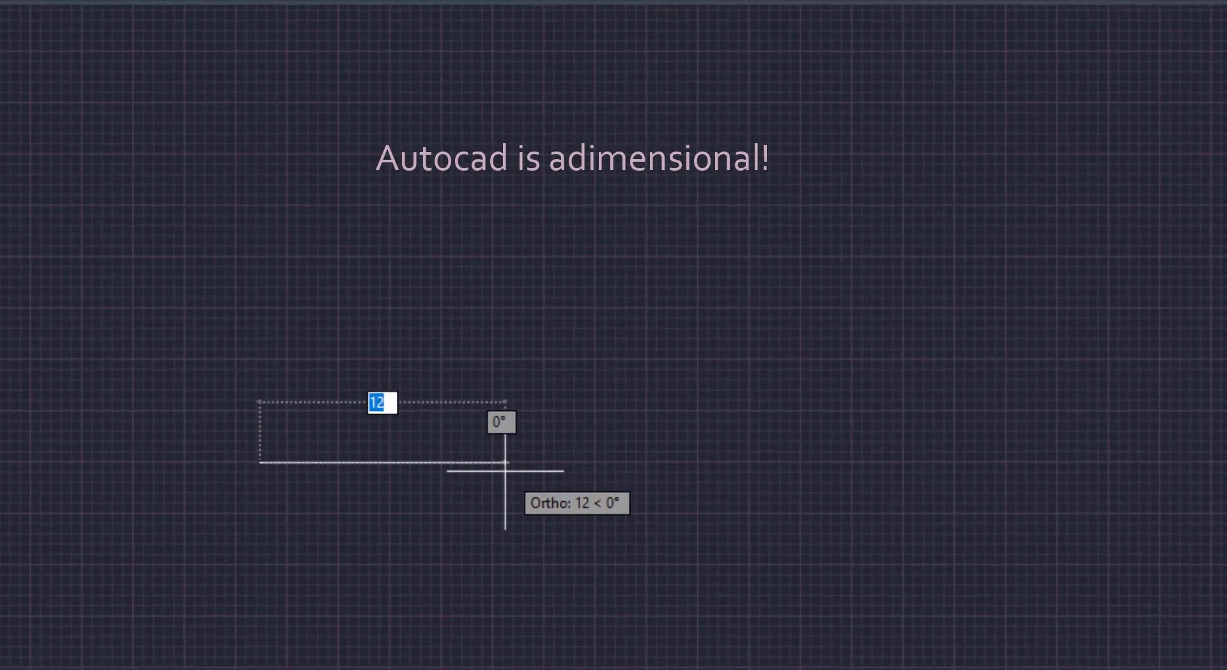
# Draw a 20-unit horizontal line and, from its right endpoint, an upward sloping line about 13 units long at about 23°
pyautogui.write('20')
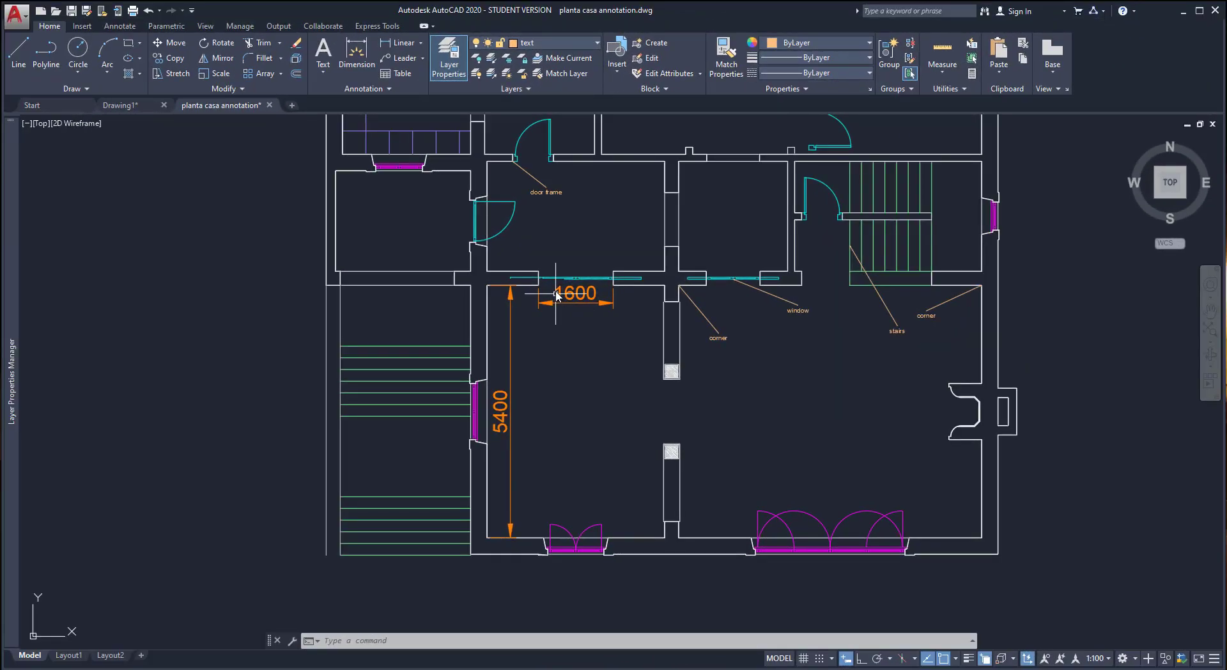
pyautogui.scroll(3, 556, 294)
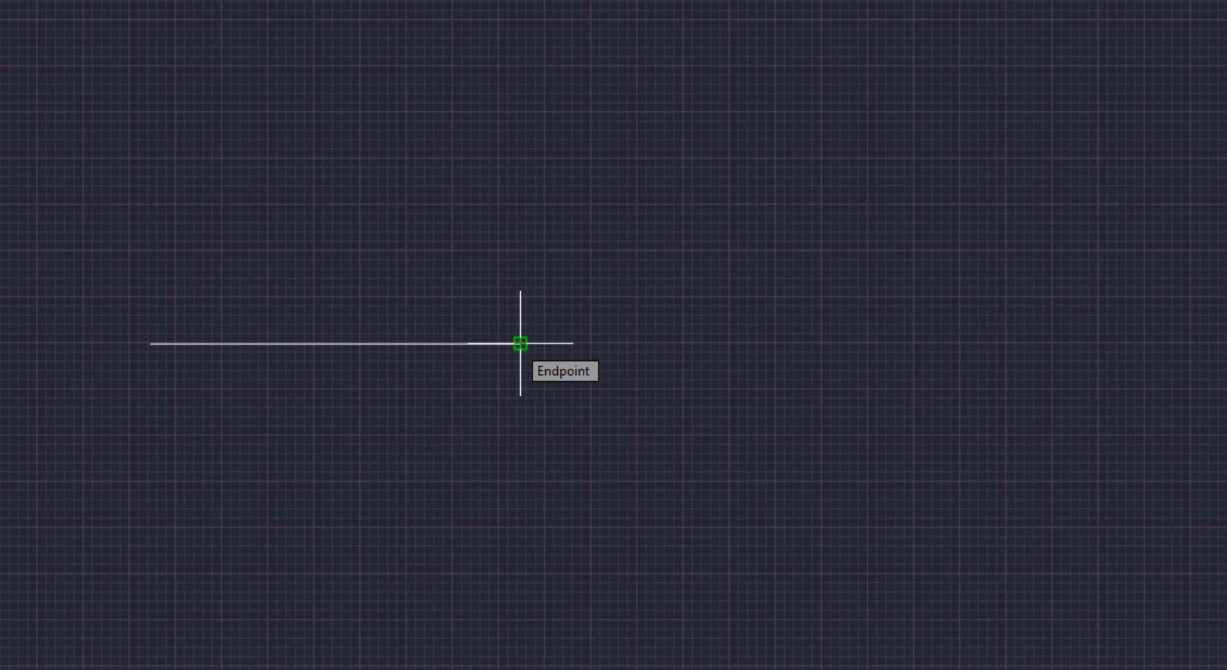
pyautogui.click(520, 344)
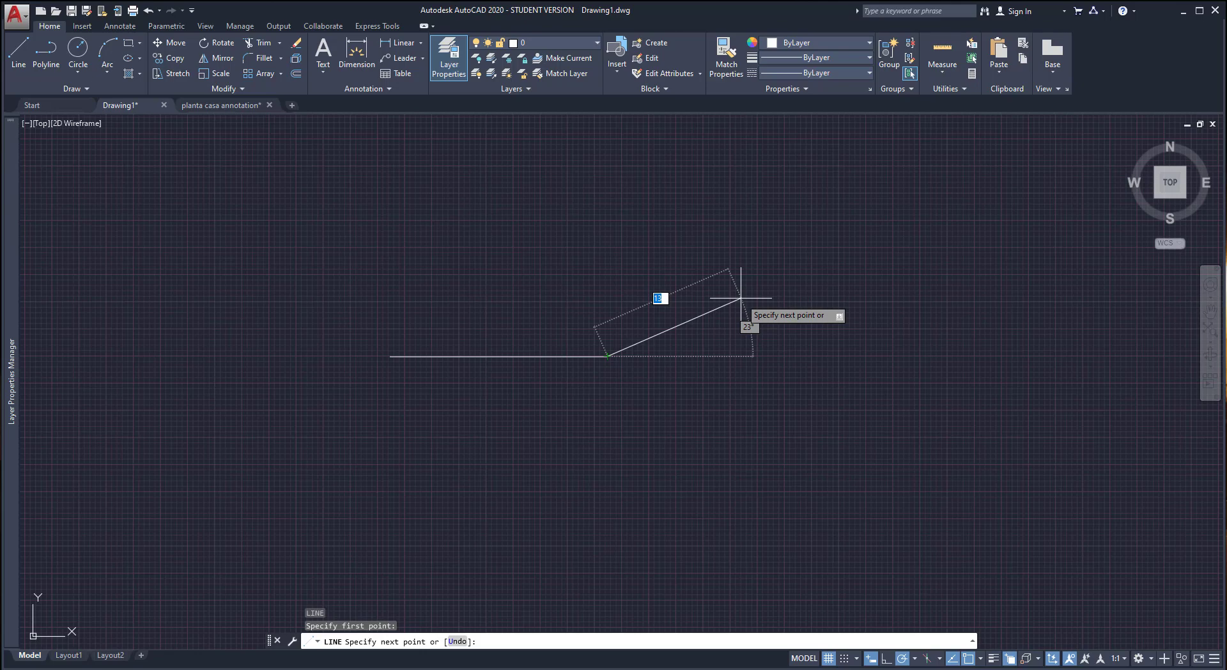
pyautogui.click(740, 294)
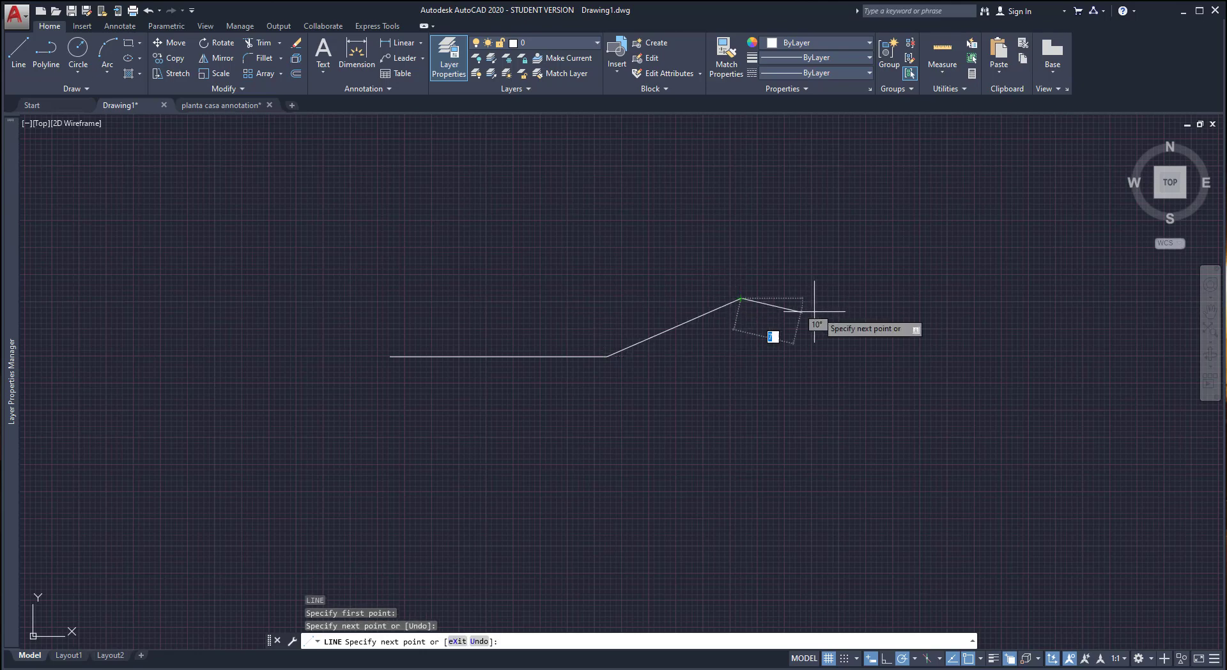
pyautogui.press('Escape')
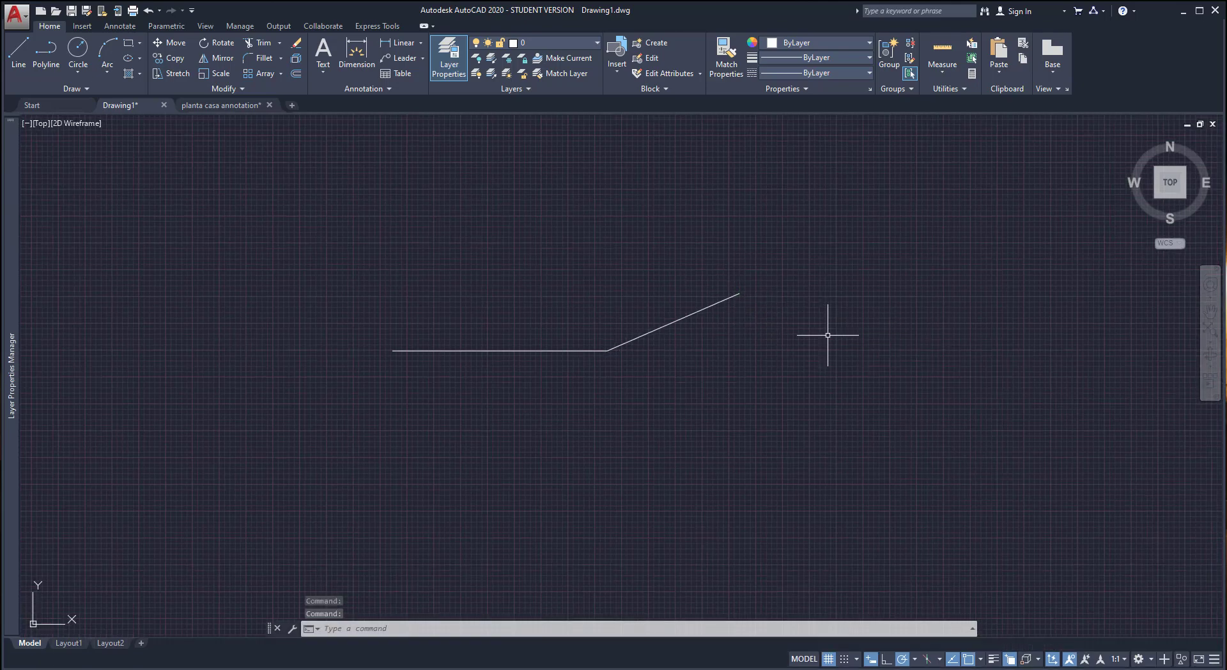
# Turn off object snap for the drawing
pyautogui.click(981, 660)
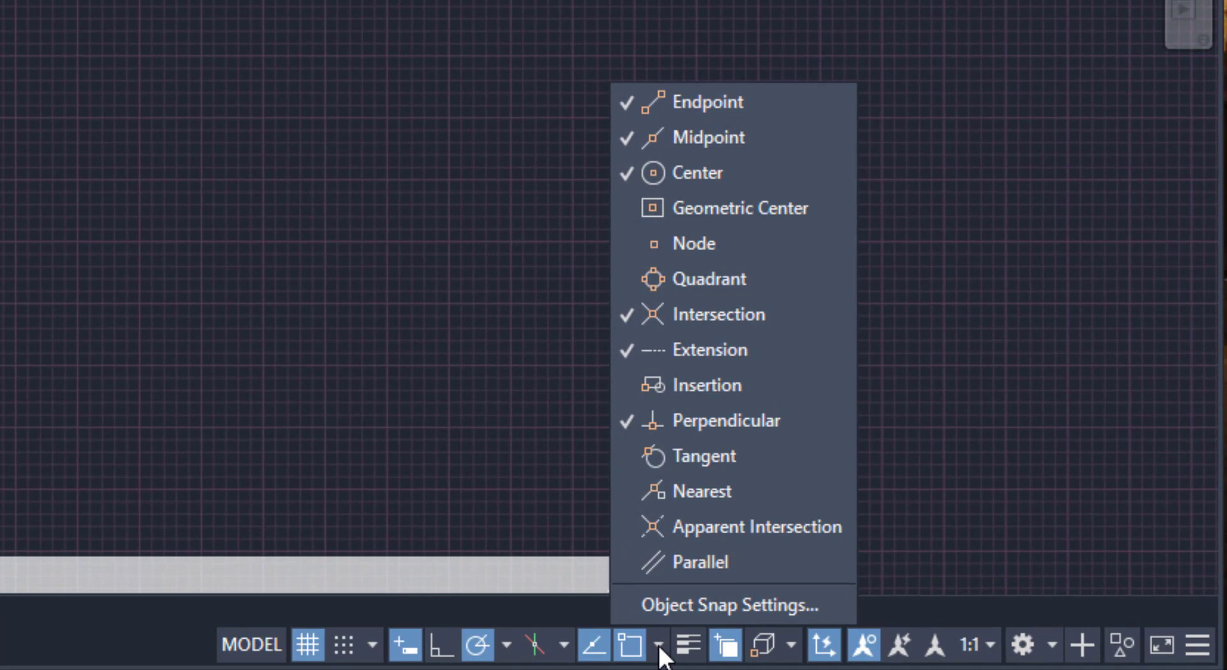
pyautogui.click(634, 653)
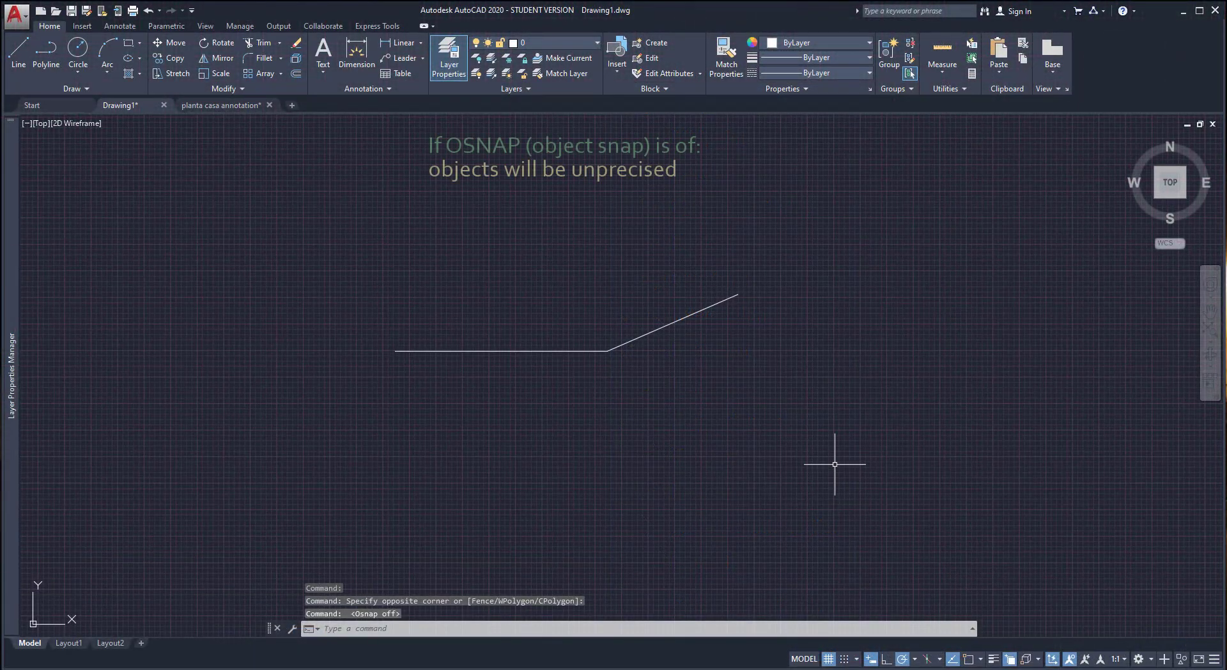
pyautogui.write('l')
pyautogui.press('Return')
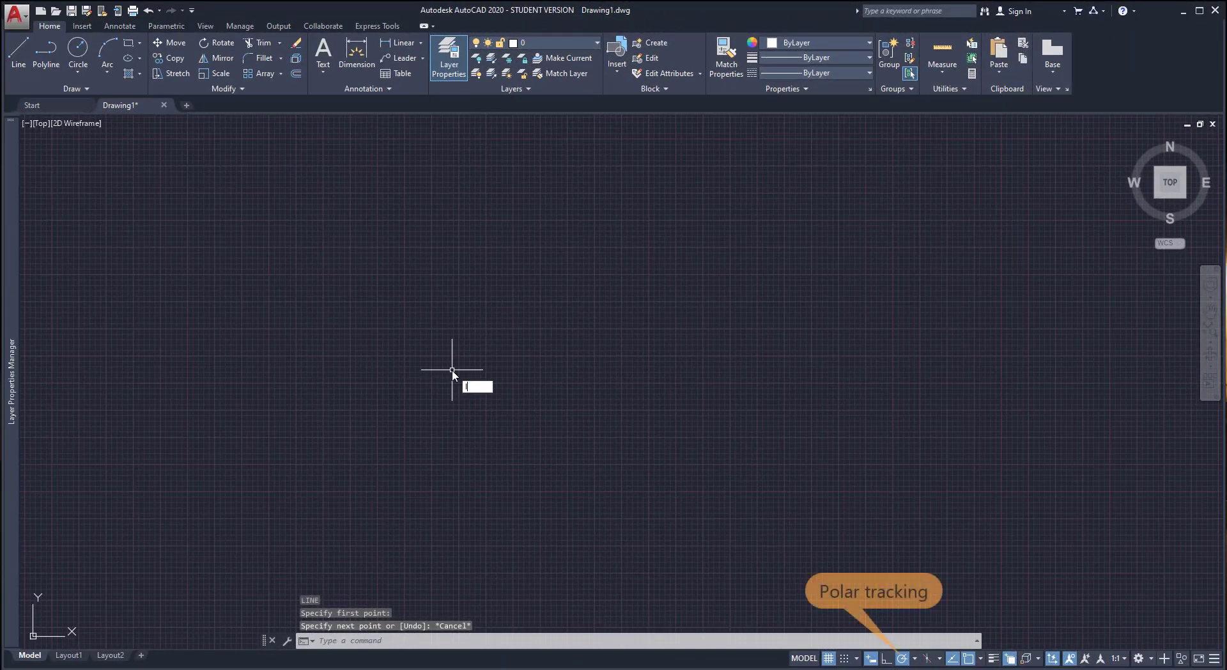
pyautogui.write('l')
pyautogui.press('Return')
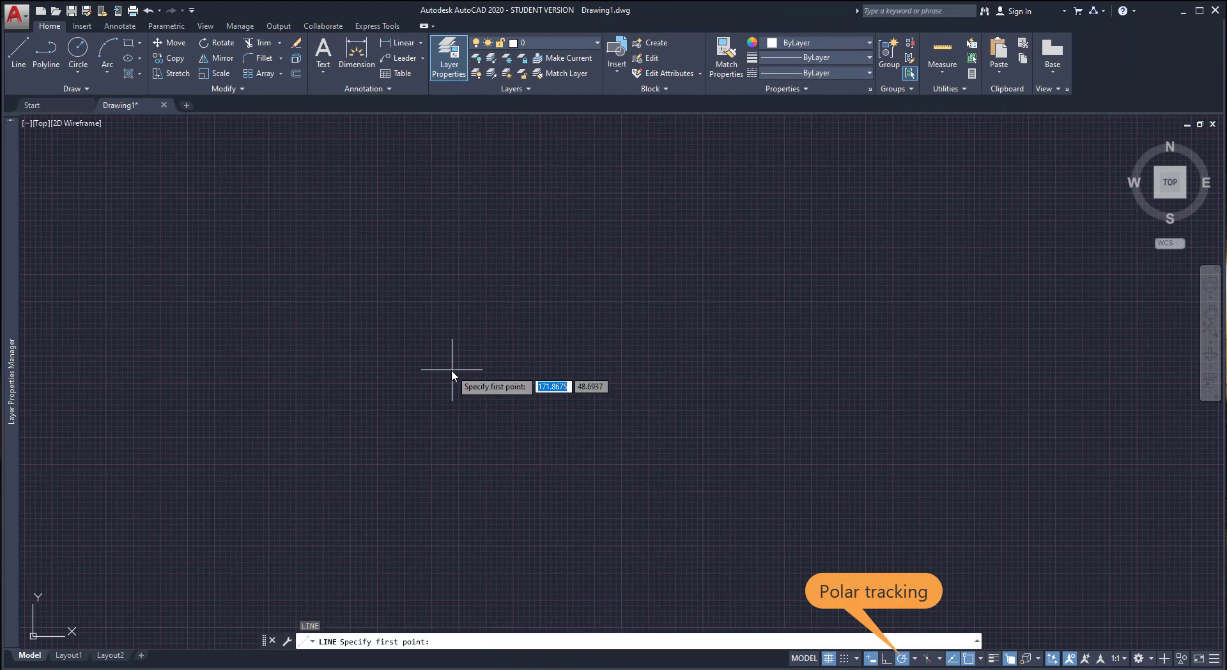
pyautogui.click(452, 369)
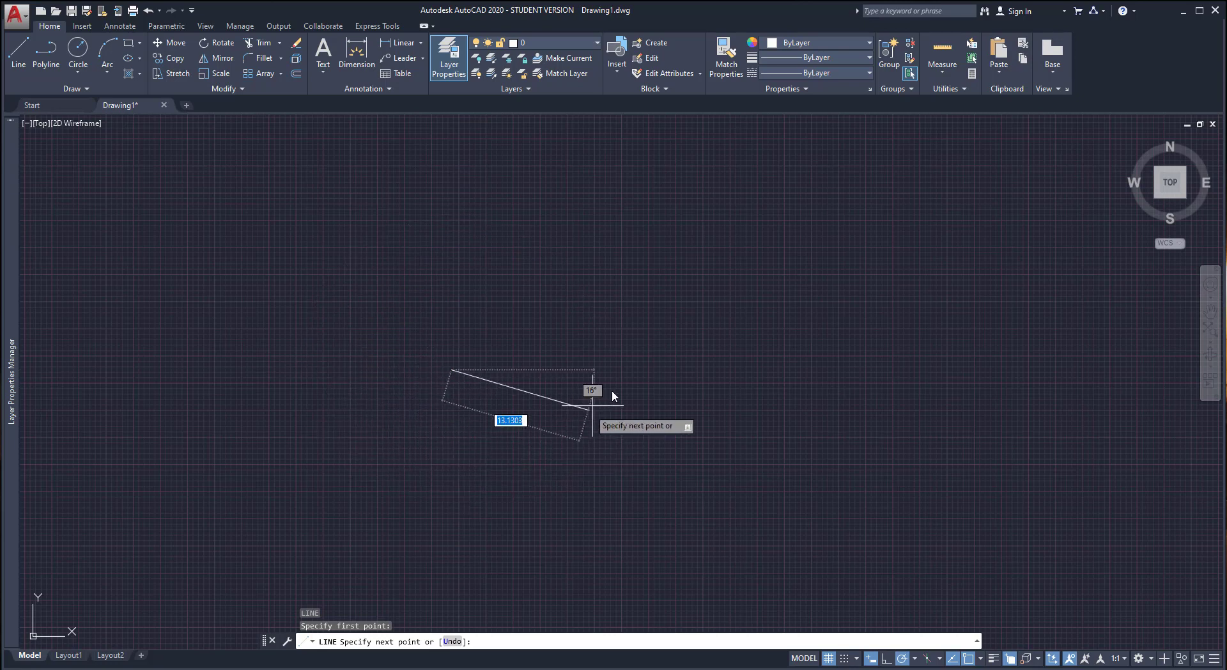
pyautogui.press('Escape')
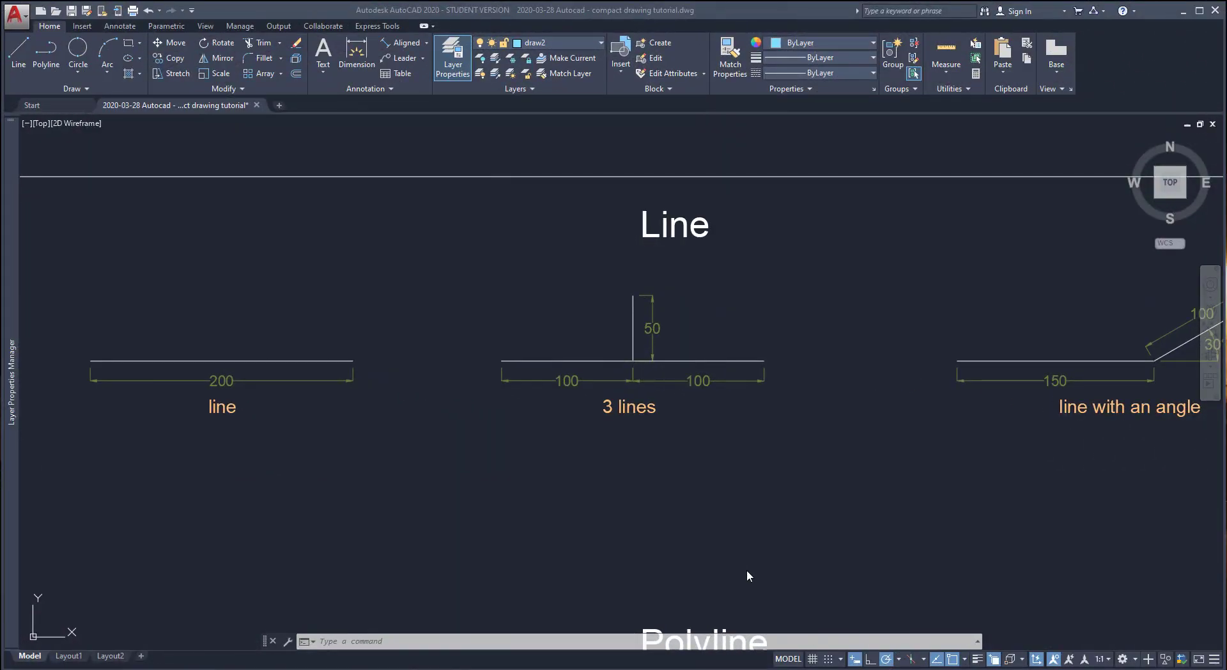
# Draw a 200-unit horizontal line below the "line" example and check its length in the quick properties
pyautogui.click(468, 472)
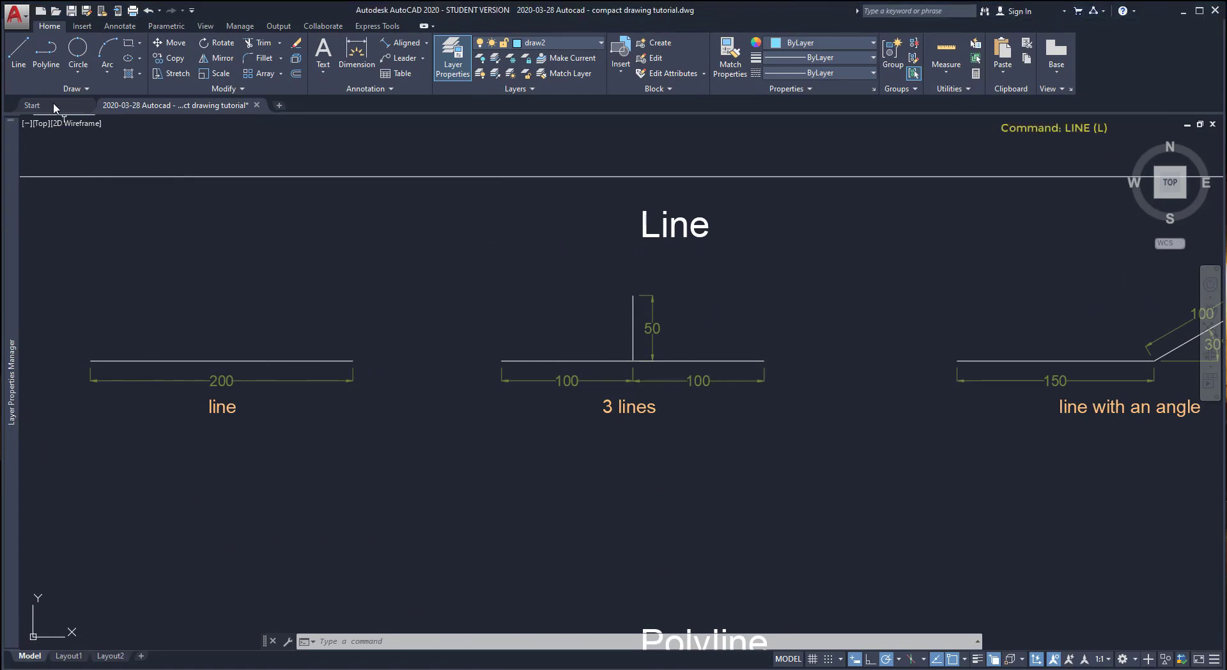
pyautogui.click(19, 58)
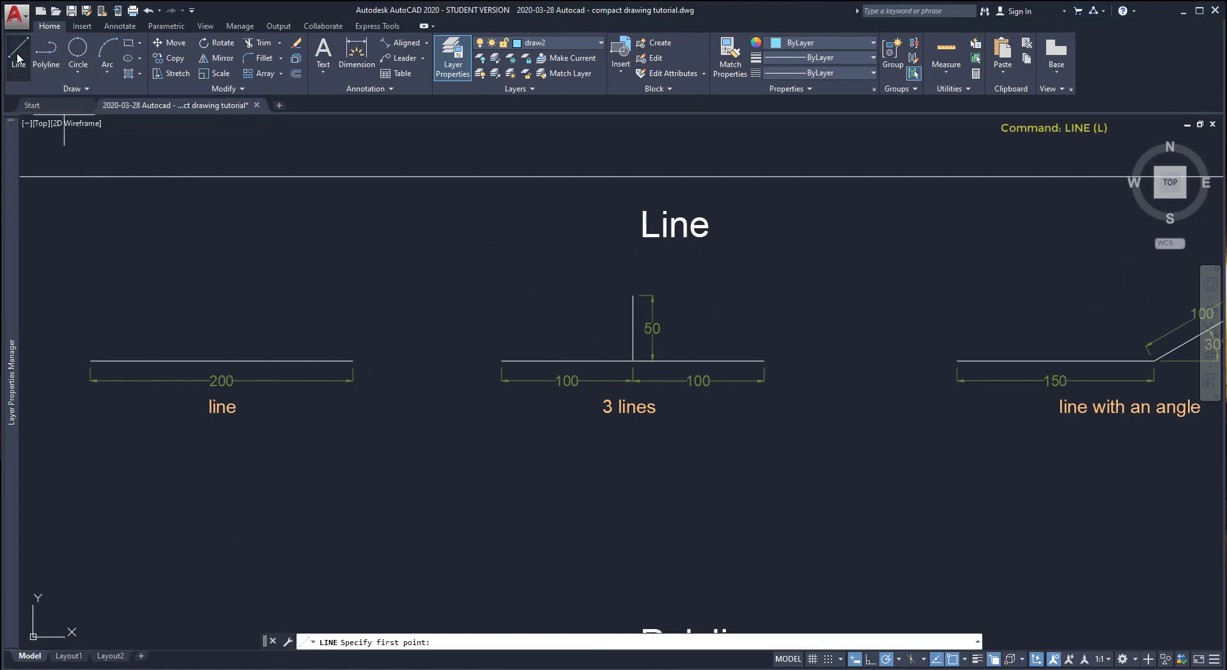
pyautogui.click(87, 488)
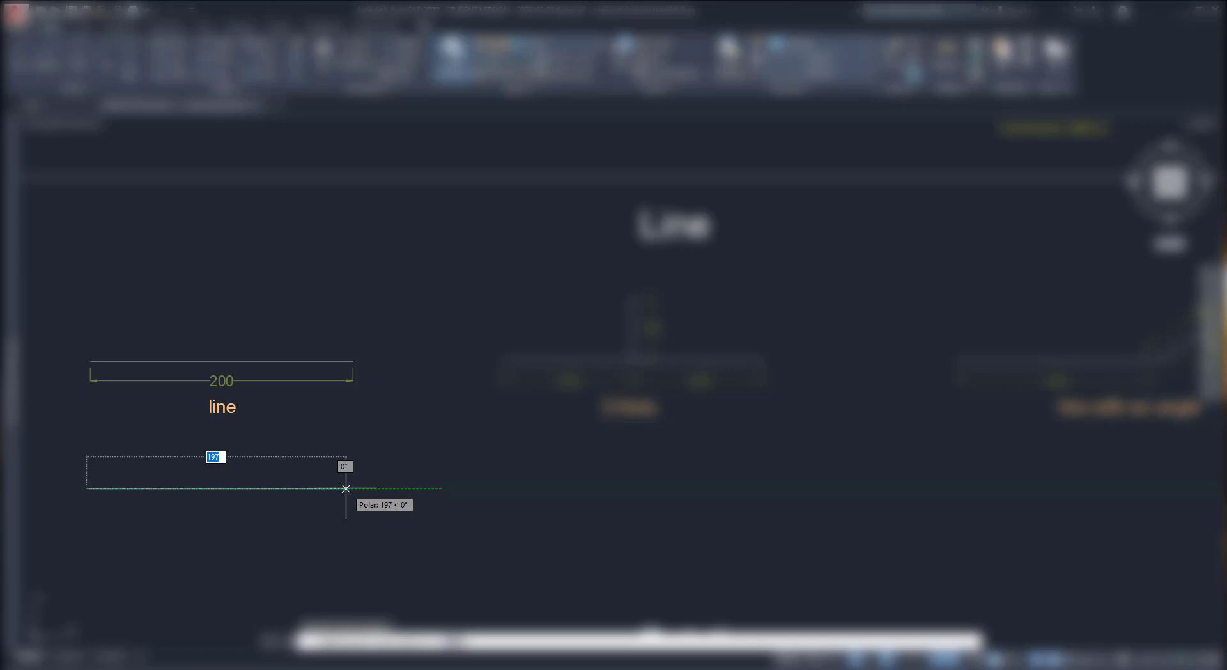
pyautogui.write('200')
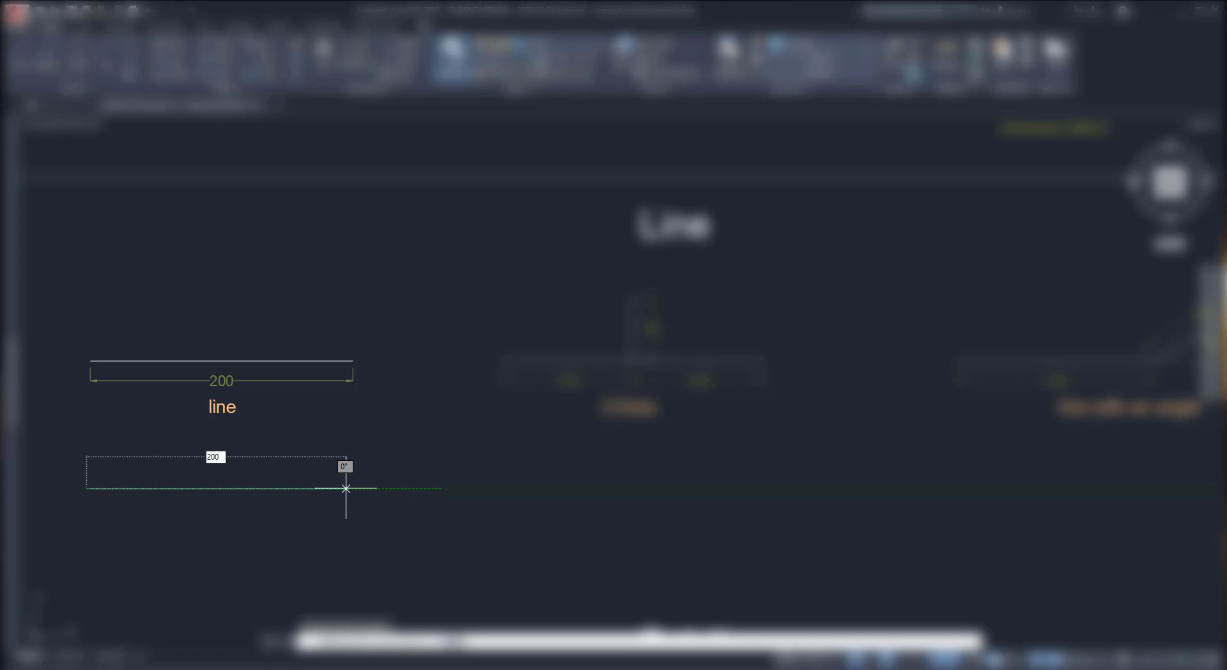
pyautogui.press('Return')
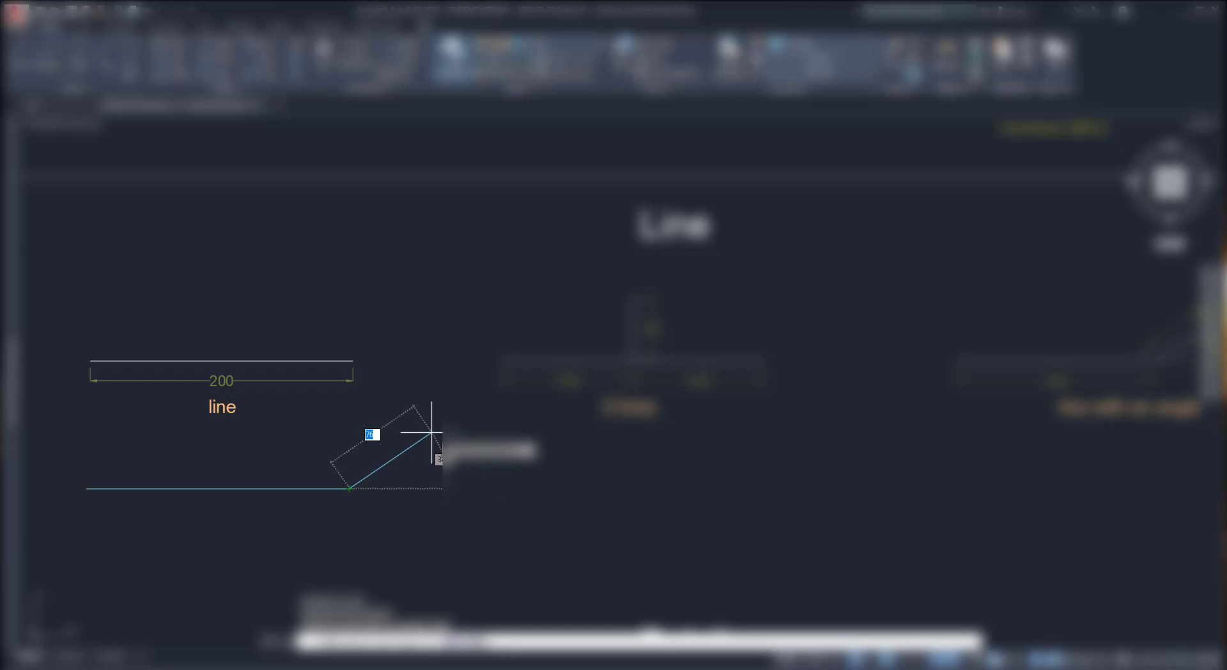
pyautogui.press('Escape')
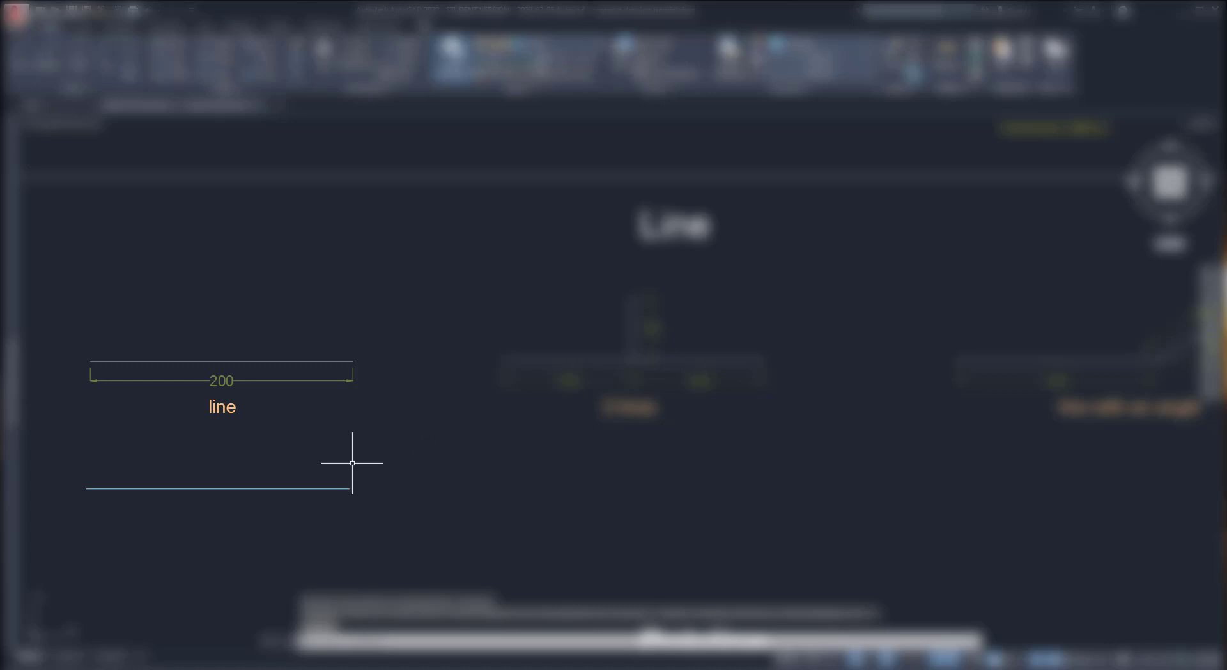
pyautogui.click(333, 488)
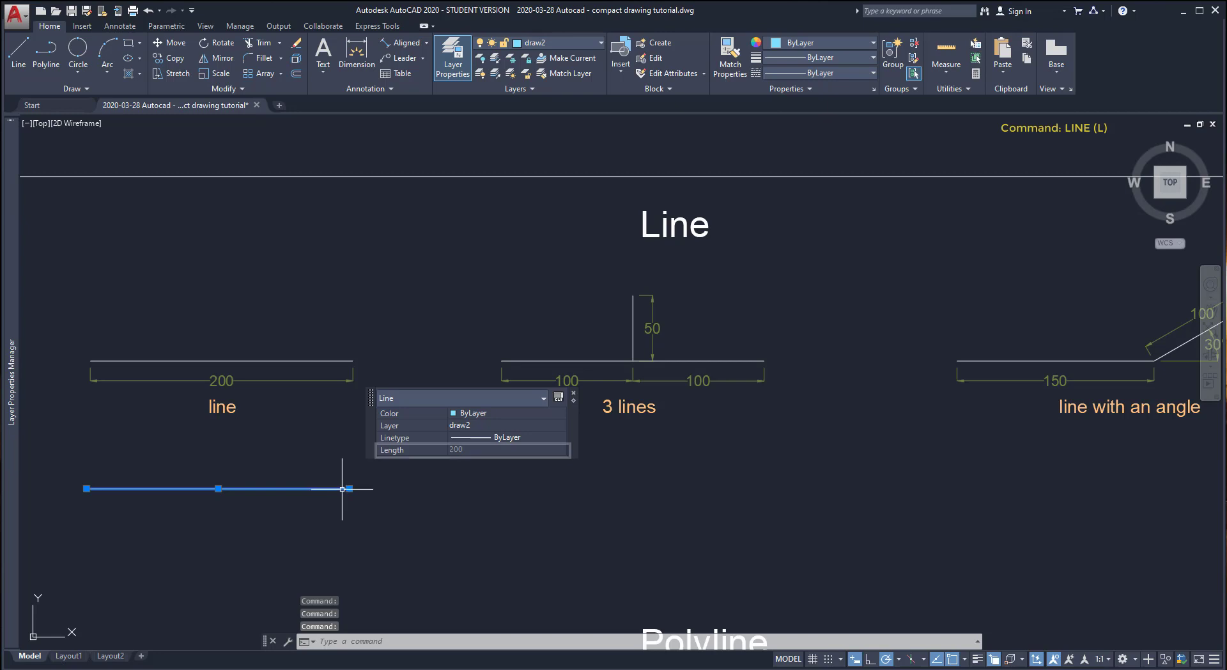
pyautogui.click(574, 396)
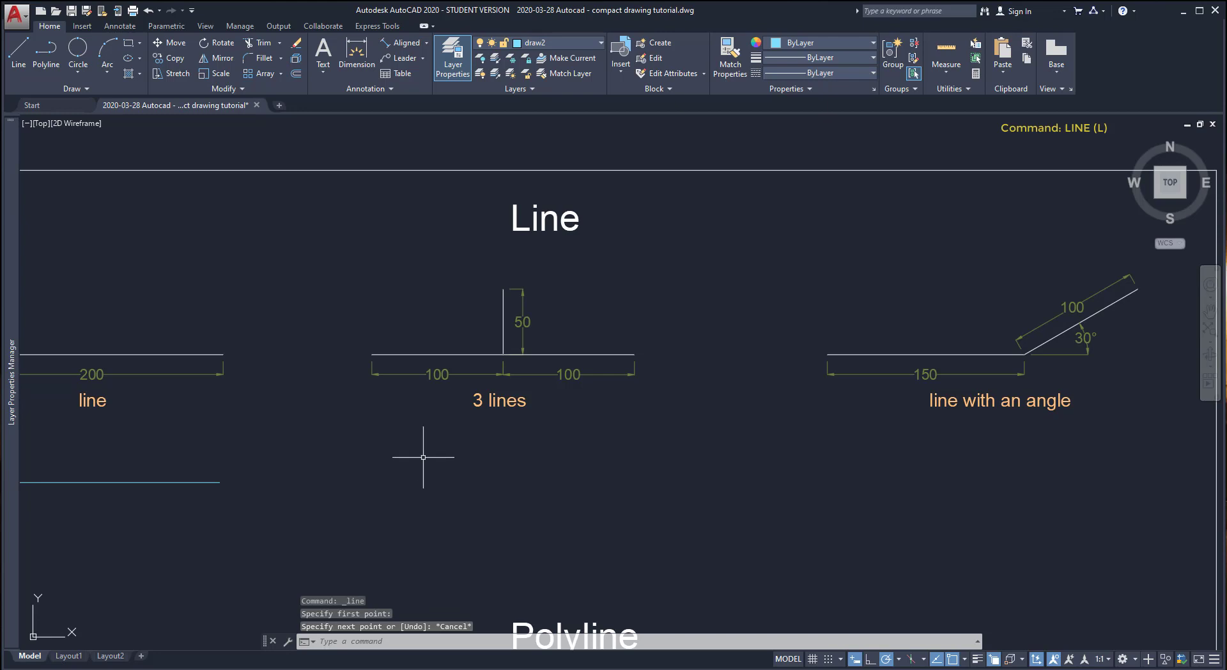
# Draw a 100-unit horizontal line below the "3 lines" example and a 50-unit vertical line up from its right endpoint
pyautogui.click(19, 51)
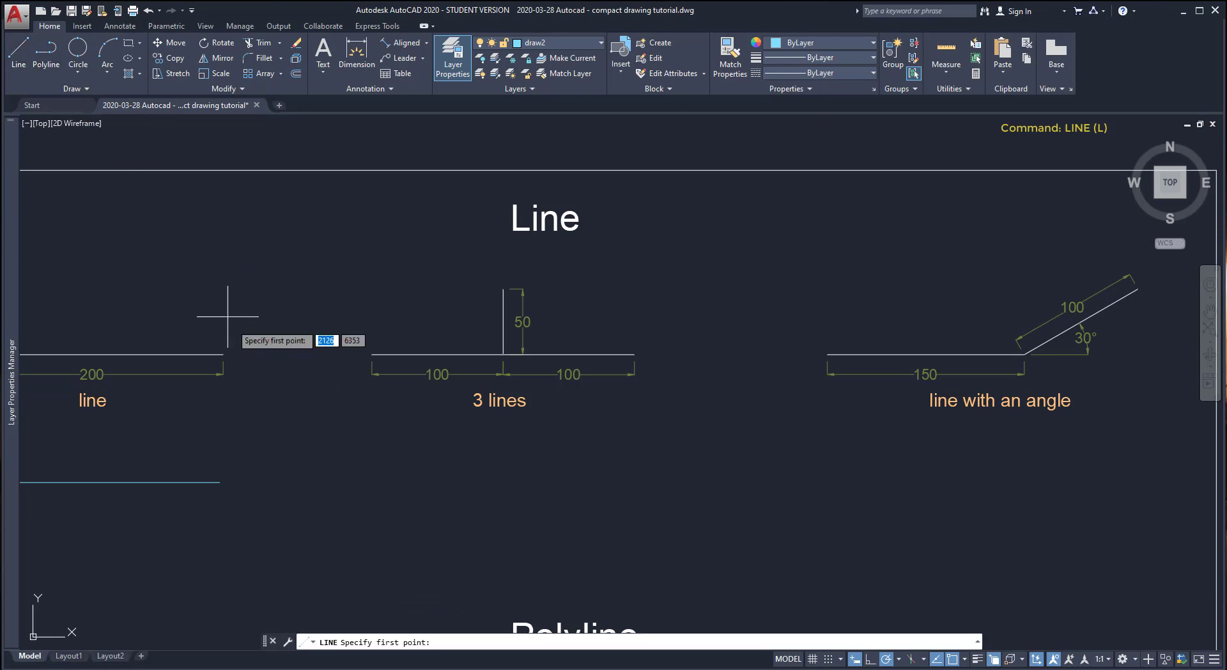
pyautogui.click(374, 516)
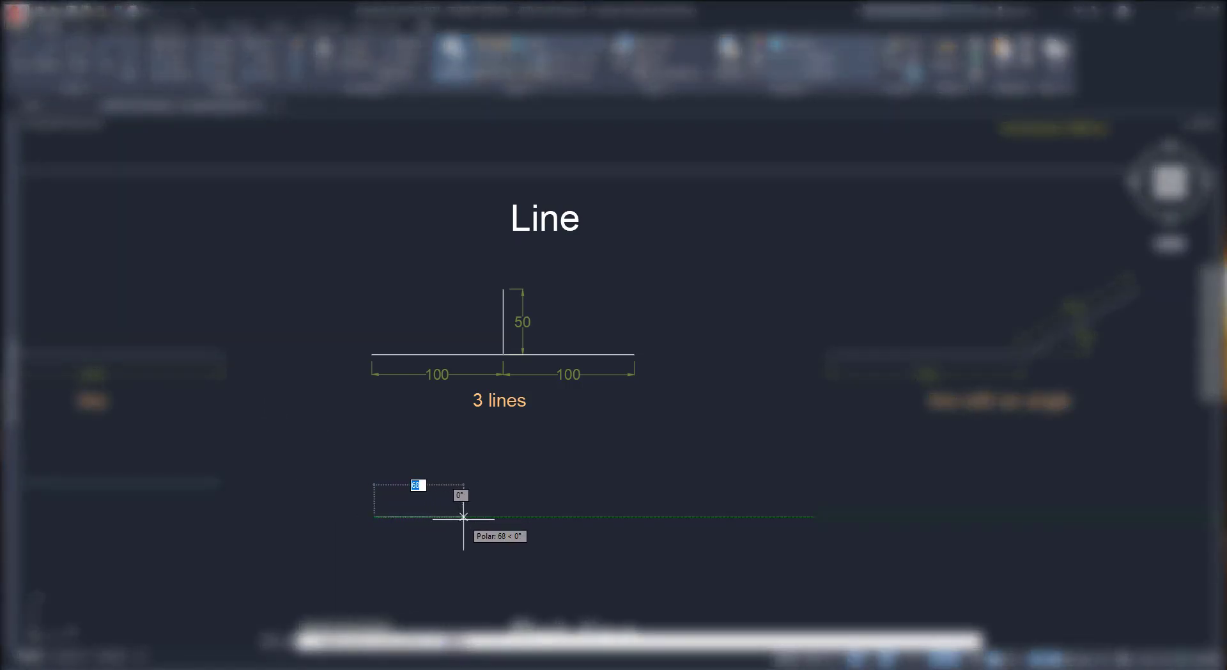
pyautogui.write('100')
pyautogui.press('Return')
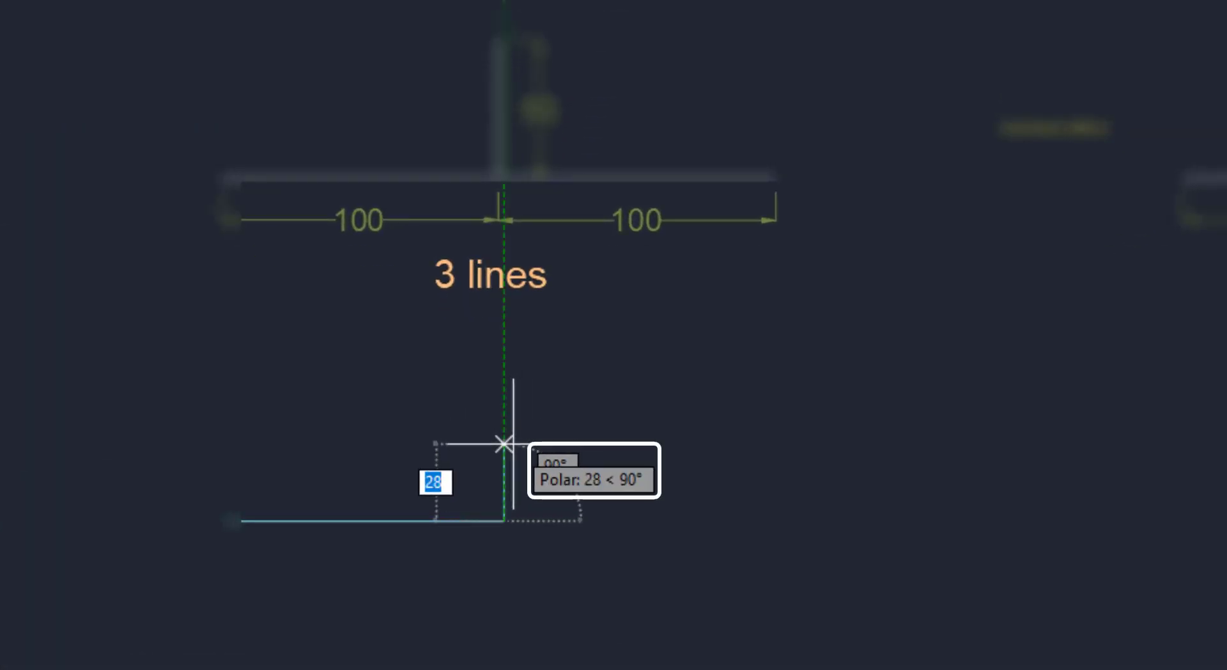
pyautogui.write('50')
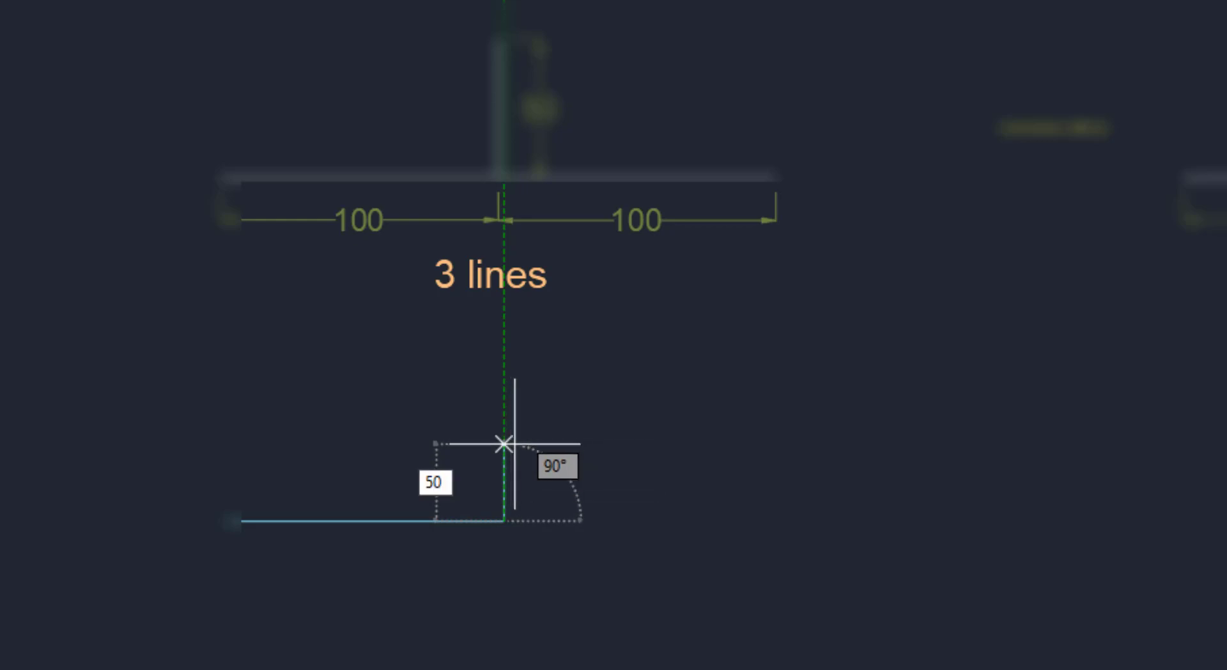
pyautogui.press('Return')
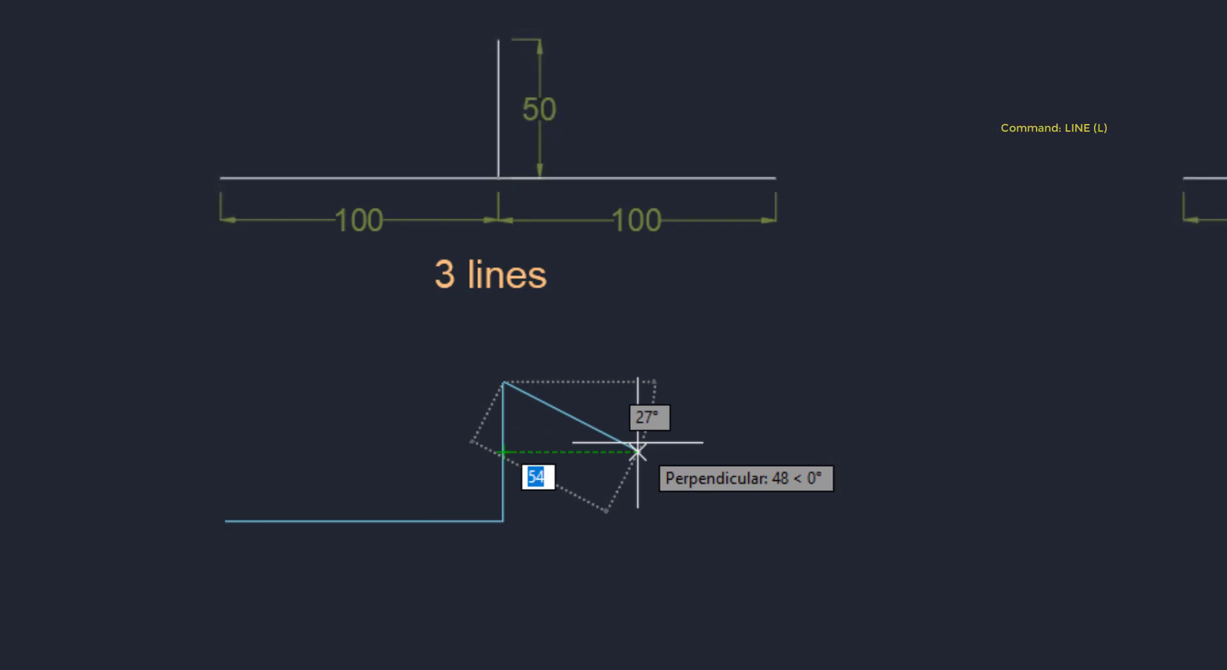
pyautogui.press('Escape')
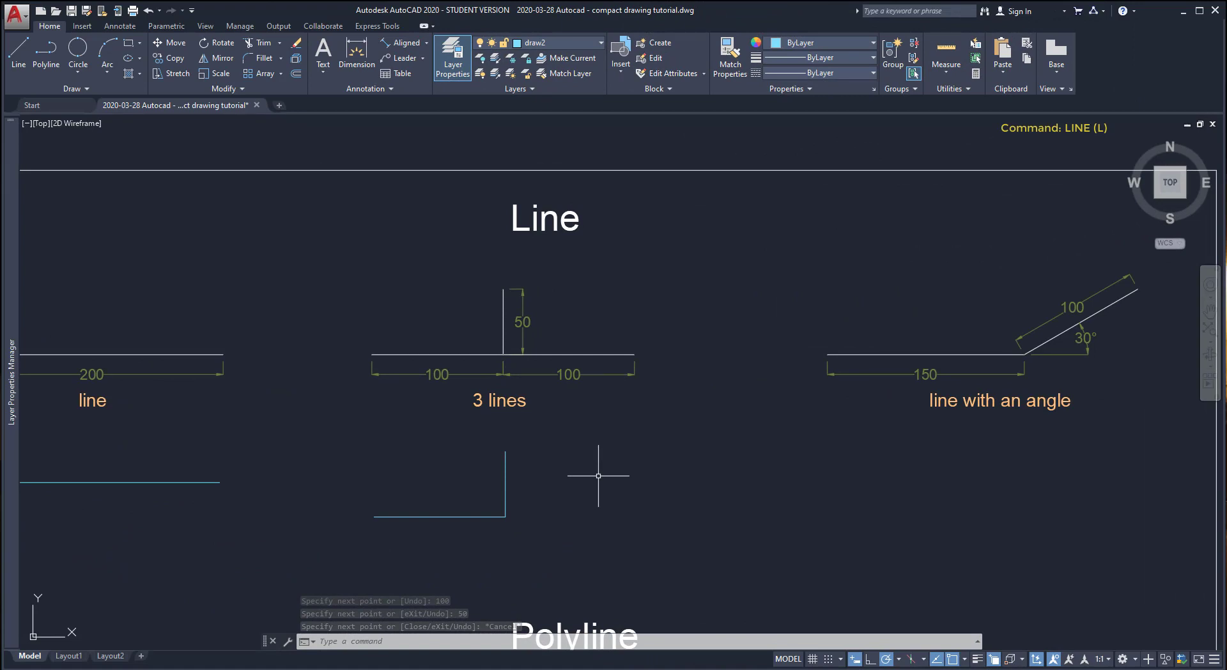
# Draw a 100-unit horizontal line to the right from the corner where the horizontal and vertical lines meet
pyautogui.press('Return')
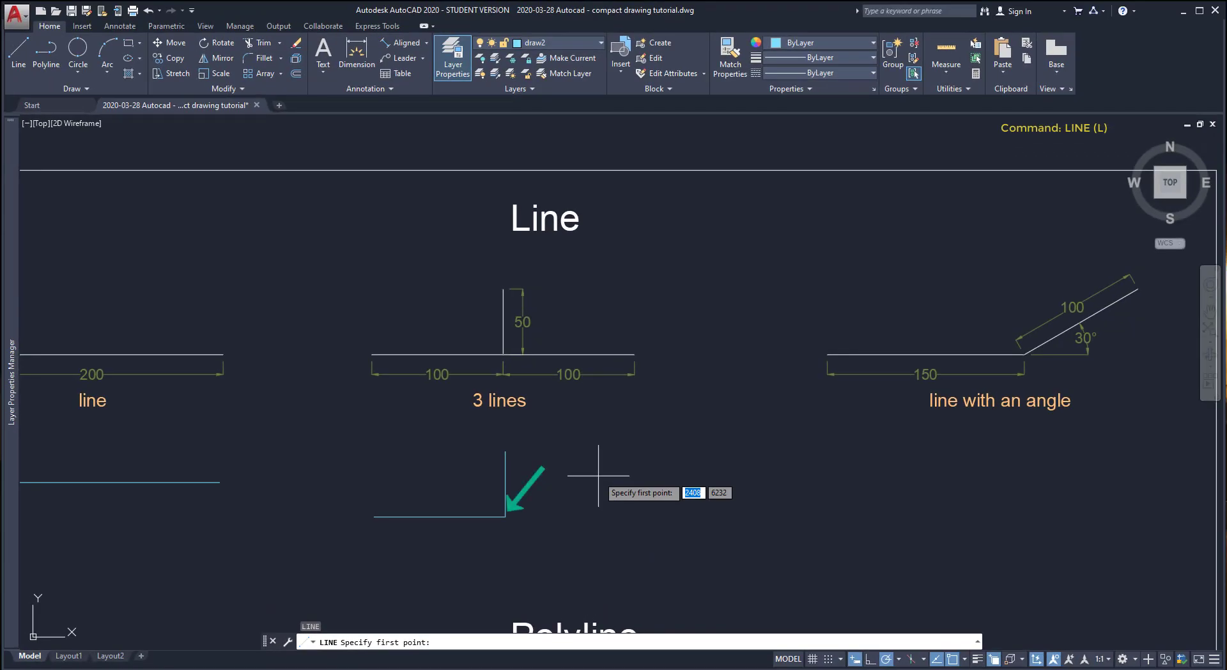
pyautogui.click(505, 516)
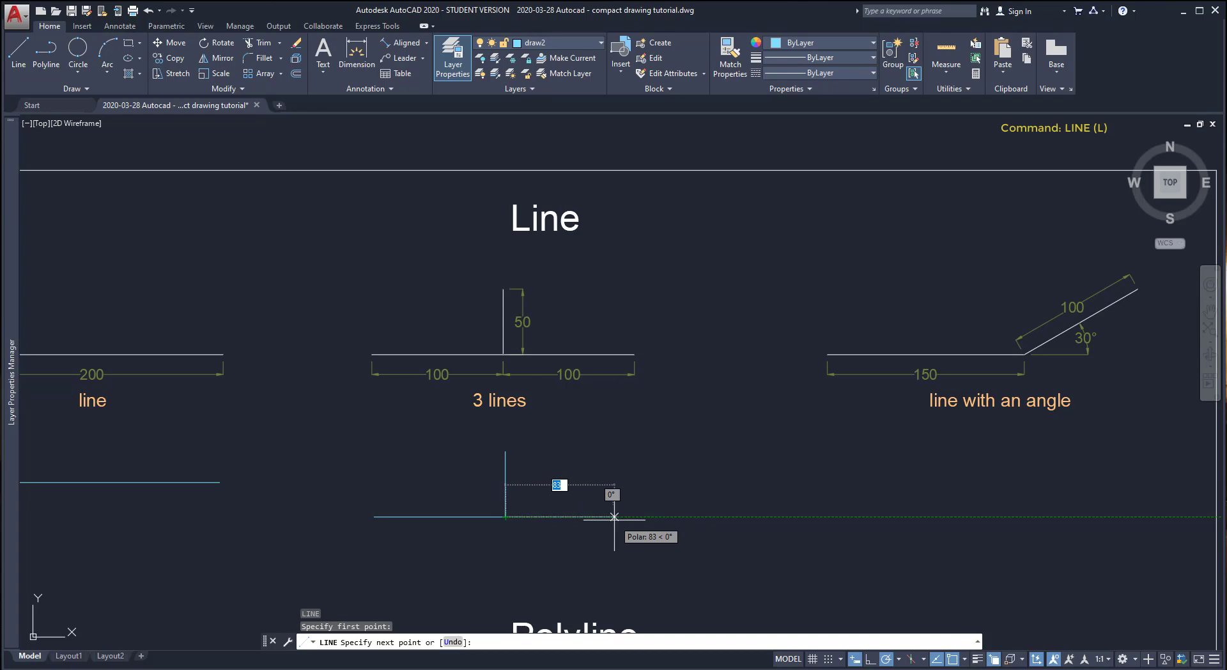
pyautogui.write('100')
pyautogui.press('Return')
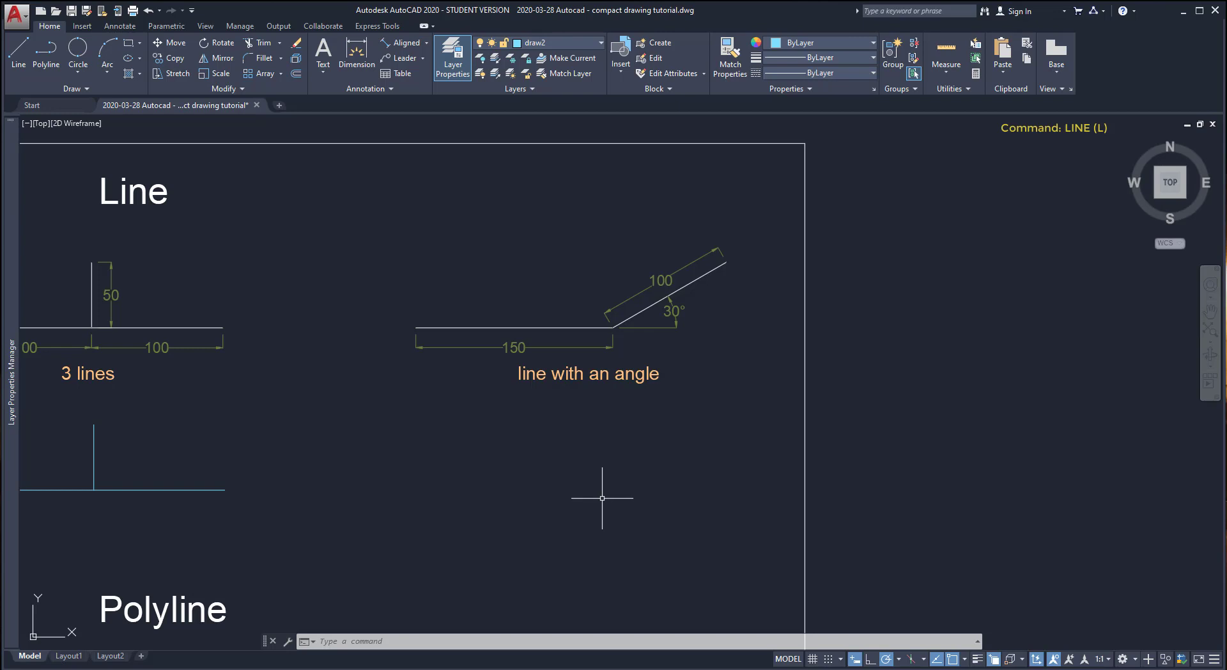
# Draw a 150-unit horizontal line to the right below the "line with an angle" example
pyautogui.write('l')
pyautogui.press('Return')
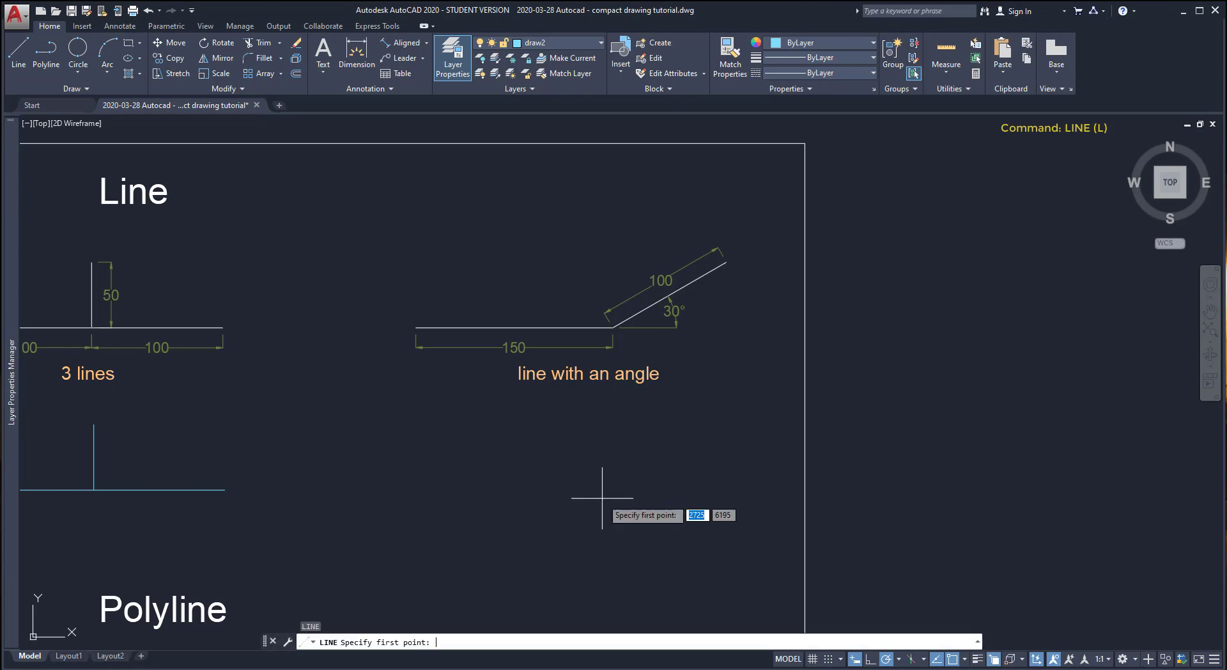
pyautogui.click(414, 509)
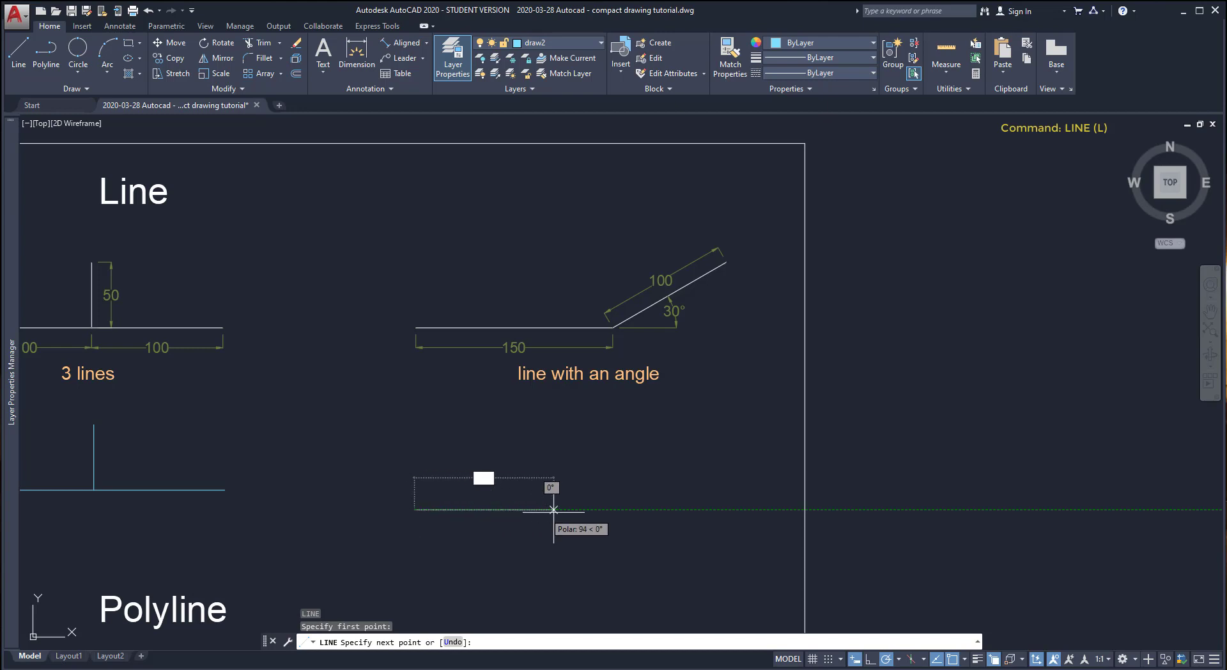
pyautogui.write('150')
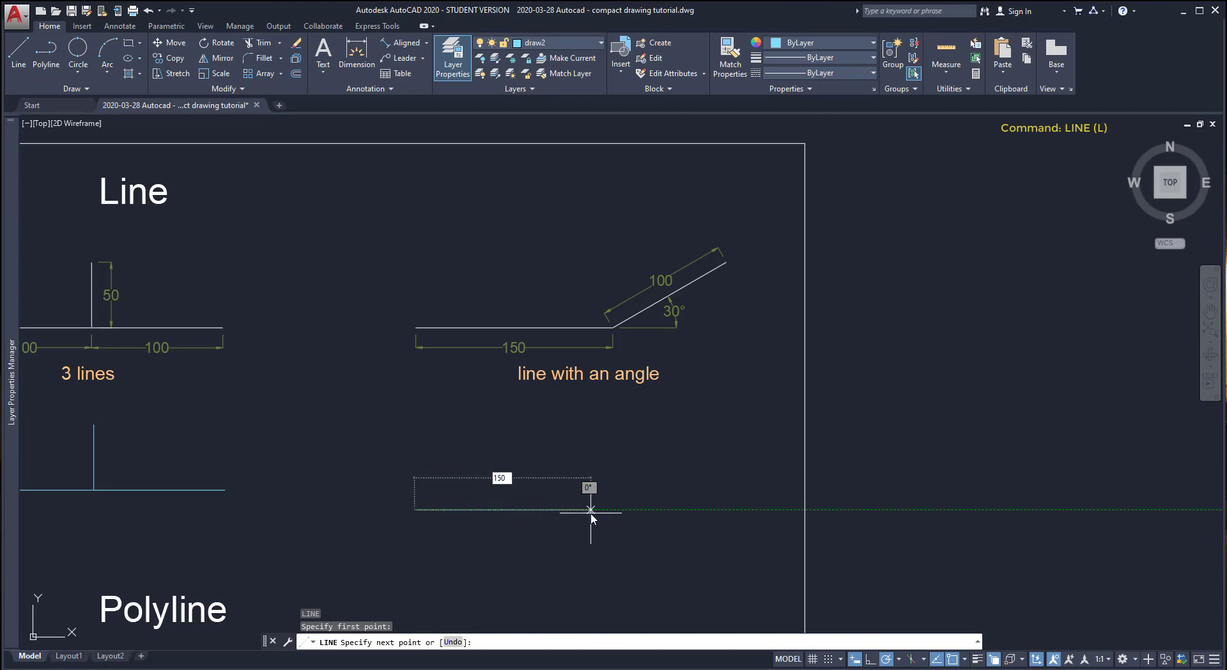
pyautogui.press('Return')
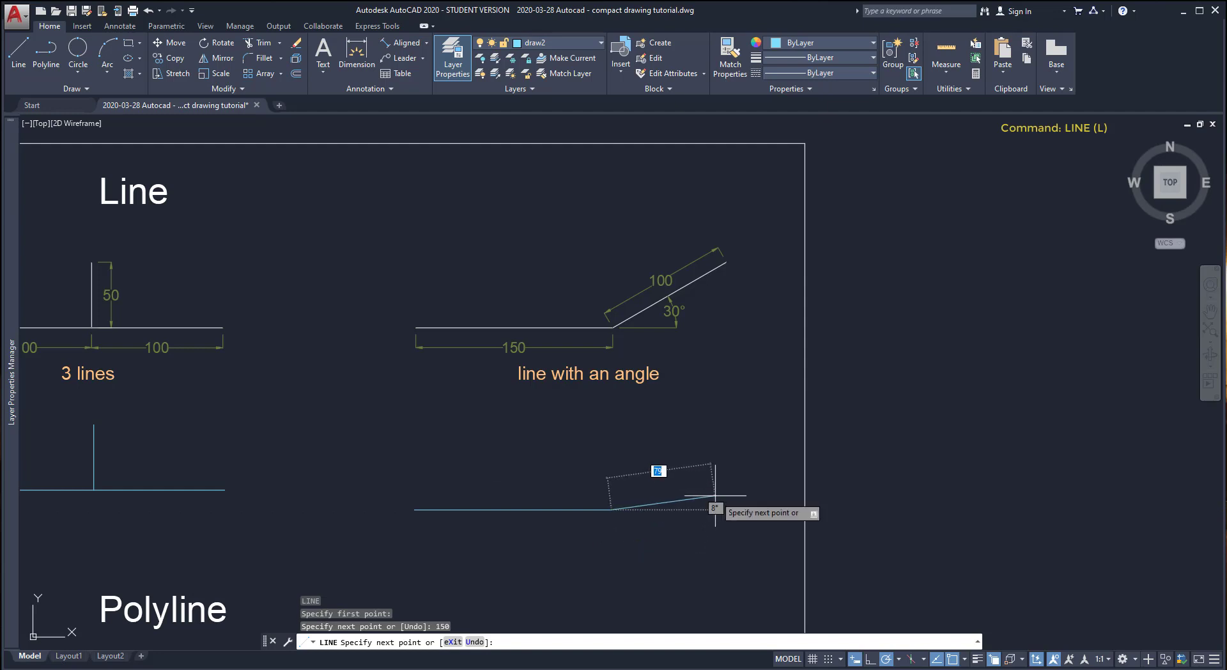
# Continue from the right end of the 150-unit line with a 100-unit line rising at 30°
pyautogui.write('1')
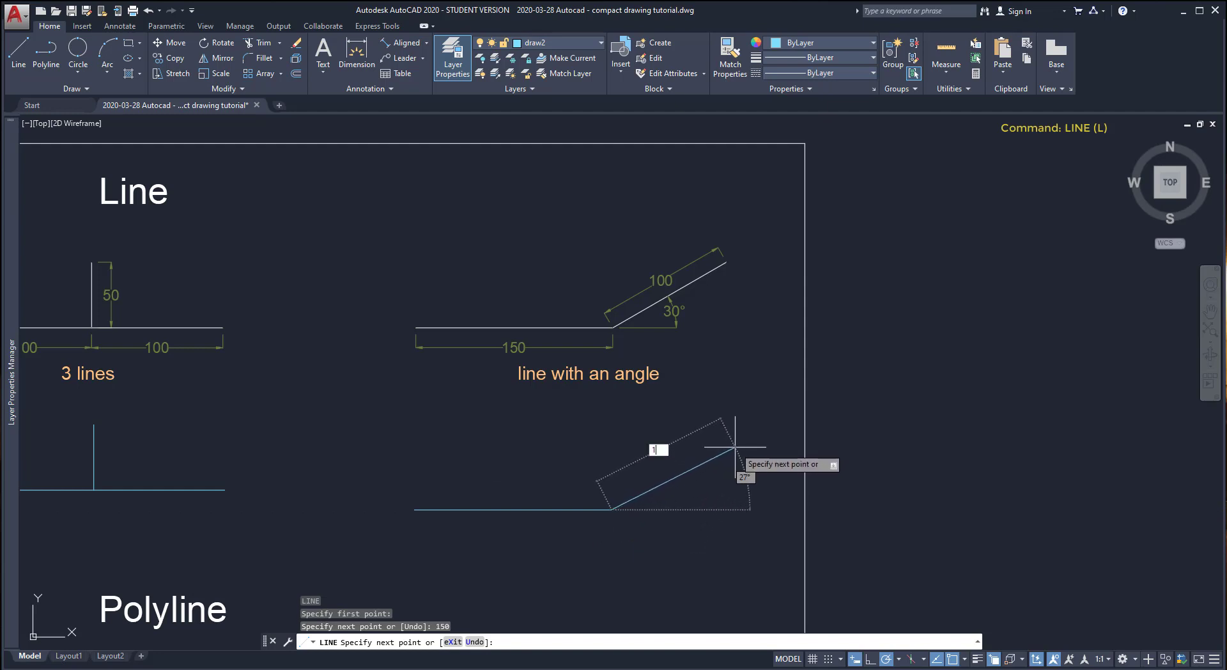
pyautogui.write('00')
pyautogui.press('Tab')
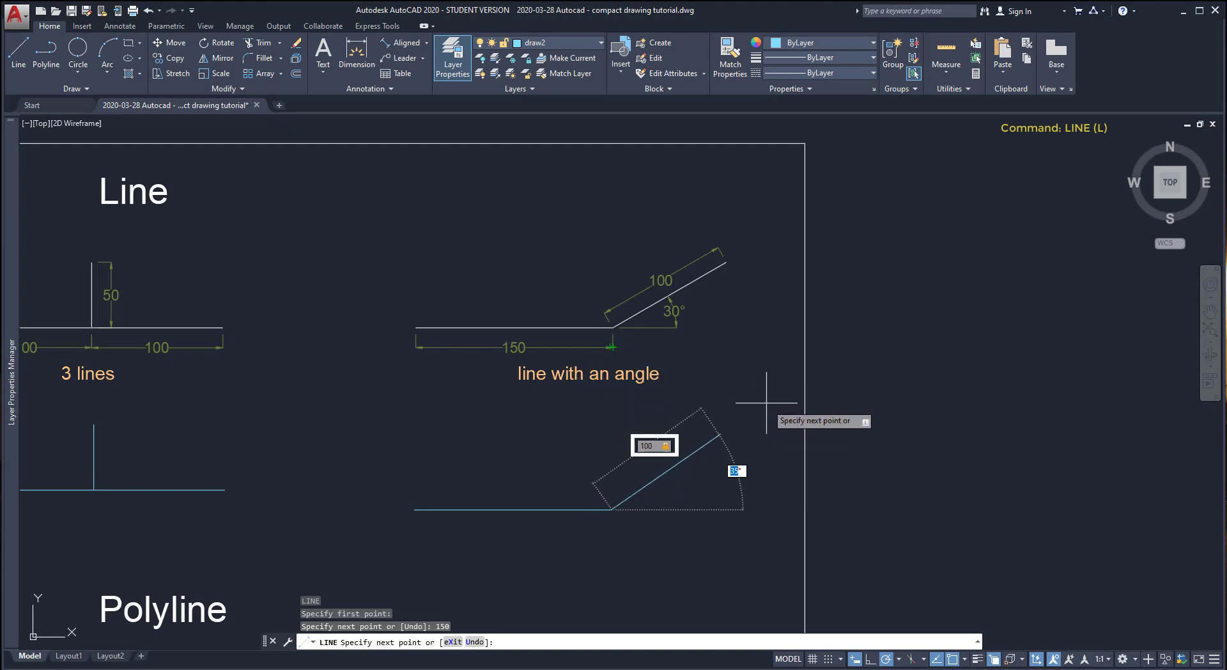
pyautogui.write('3')
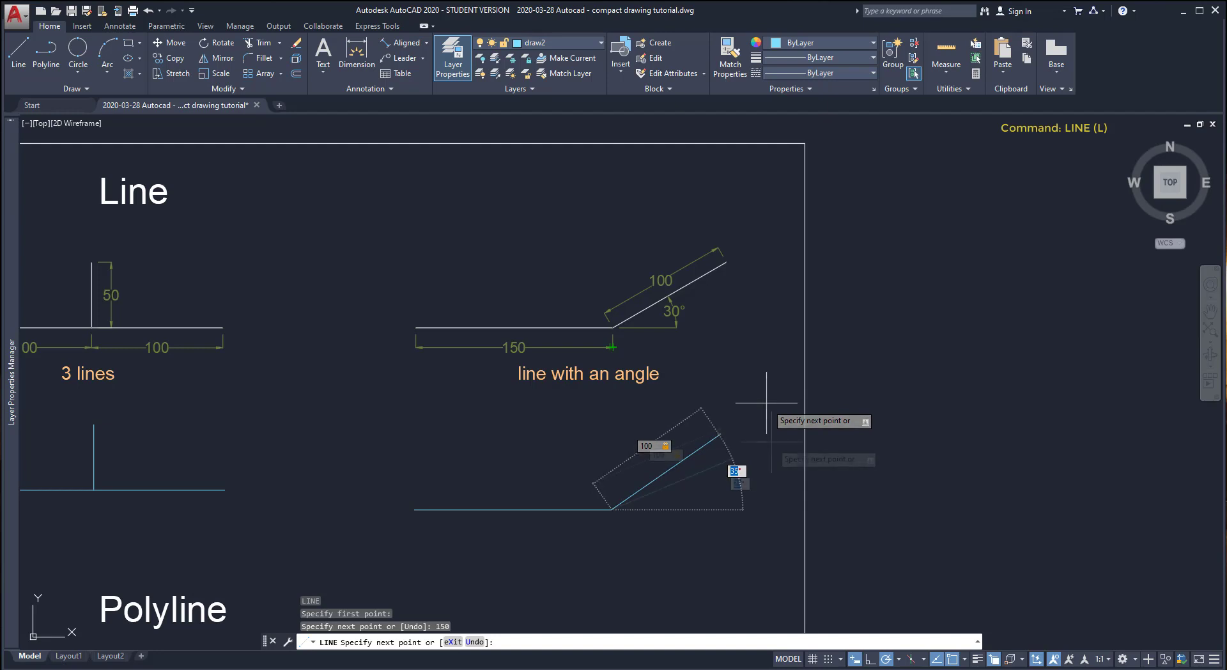
pyautogui.write('0')
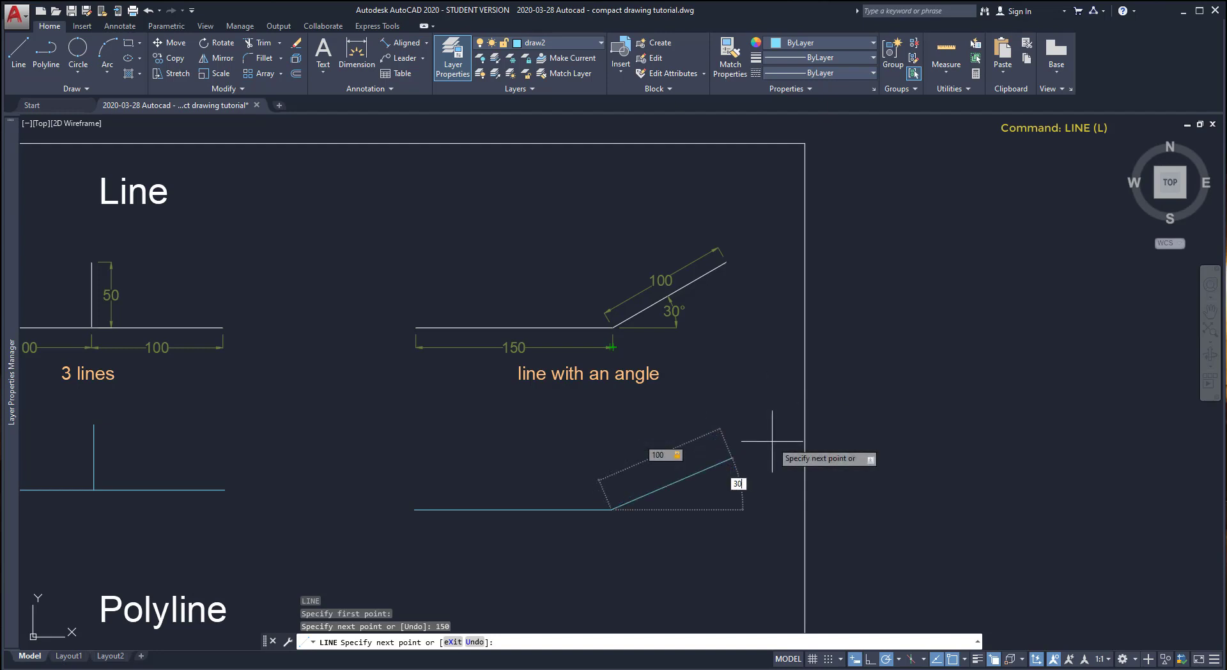
pyautogui.press('Return')
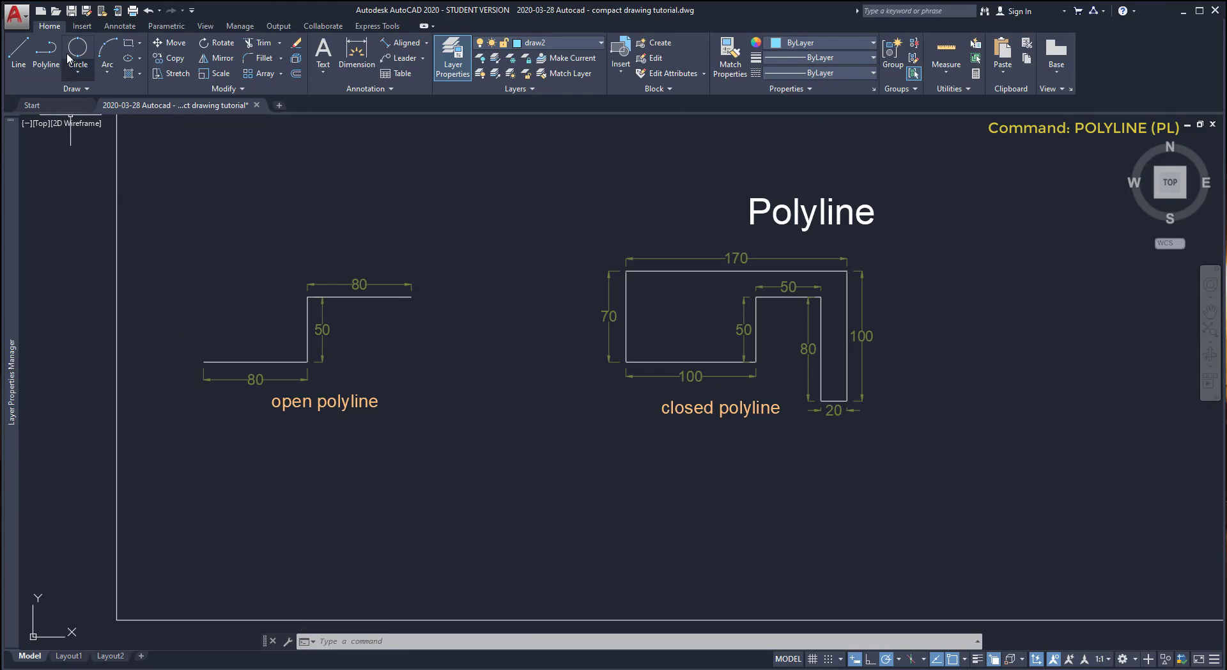
# Draw an open polyline below the "open polyline" example with segments of 80 right, 50 up and 80 right
pyautogui.click(46, 51)
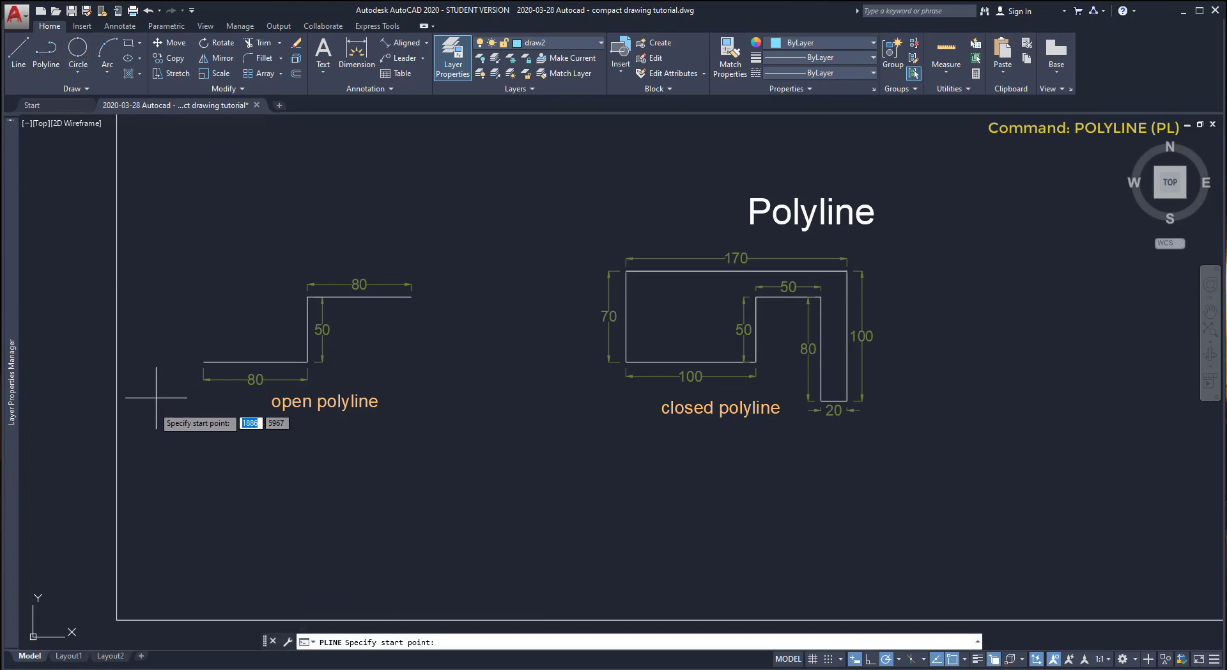
pyautogui.click(214, 540)
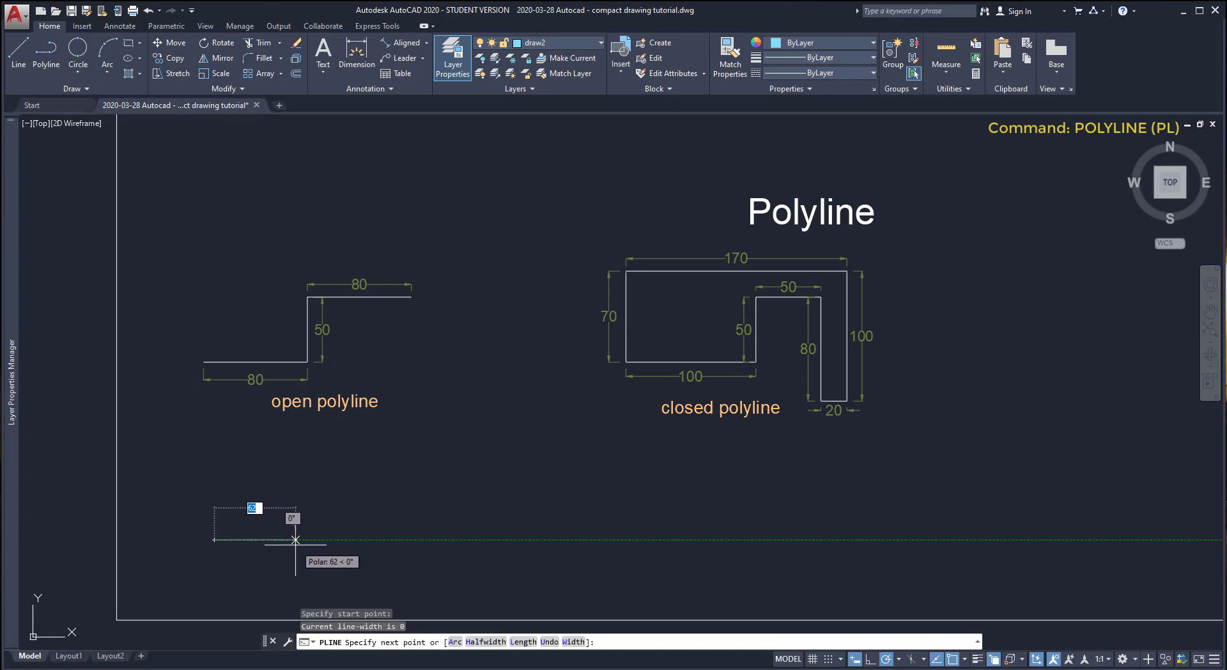
pyautogui.write('80')
pyautogui.press('Return')
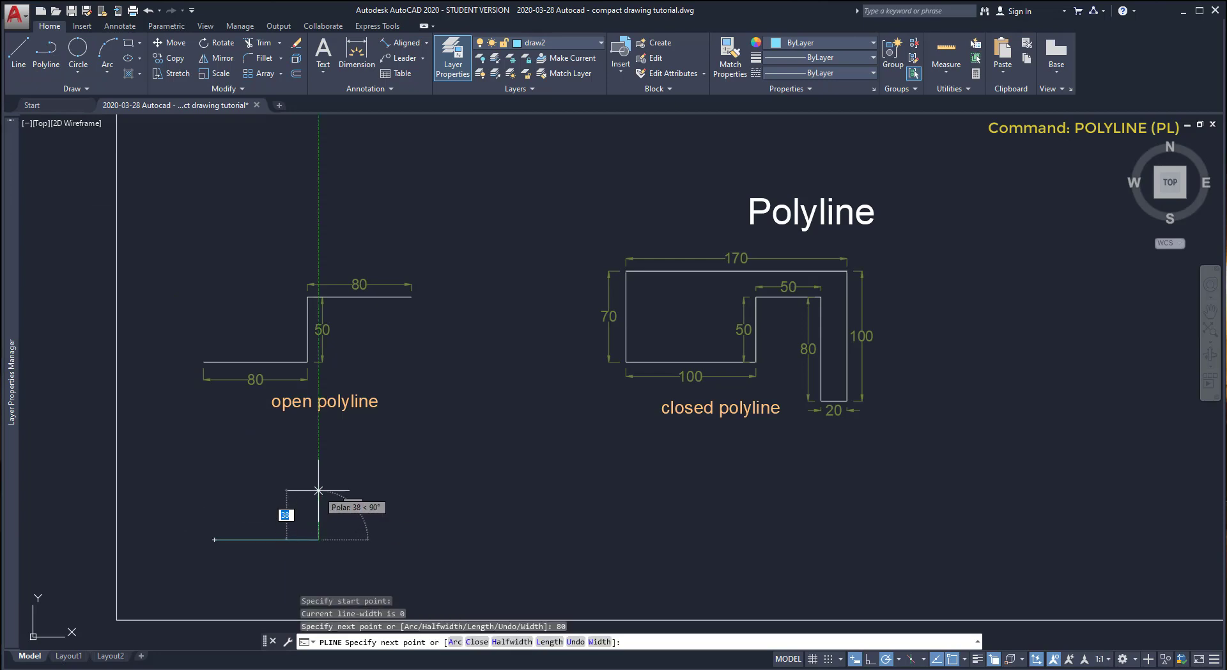
pyautogui.write('50')
pyautogui.press('Return')
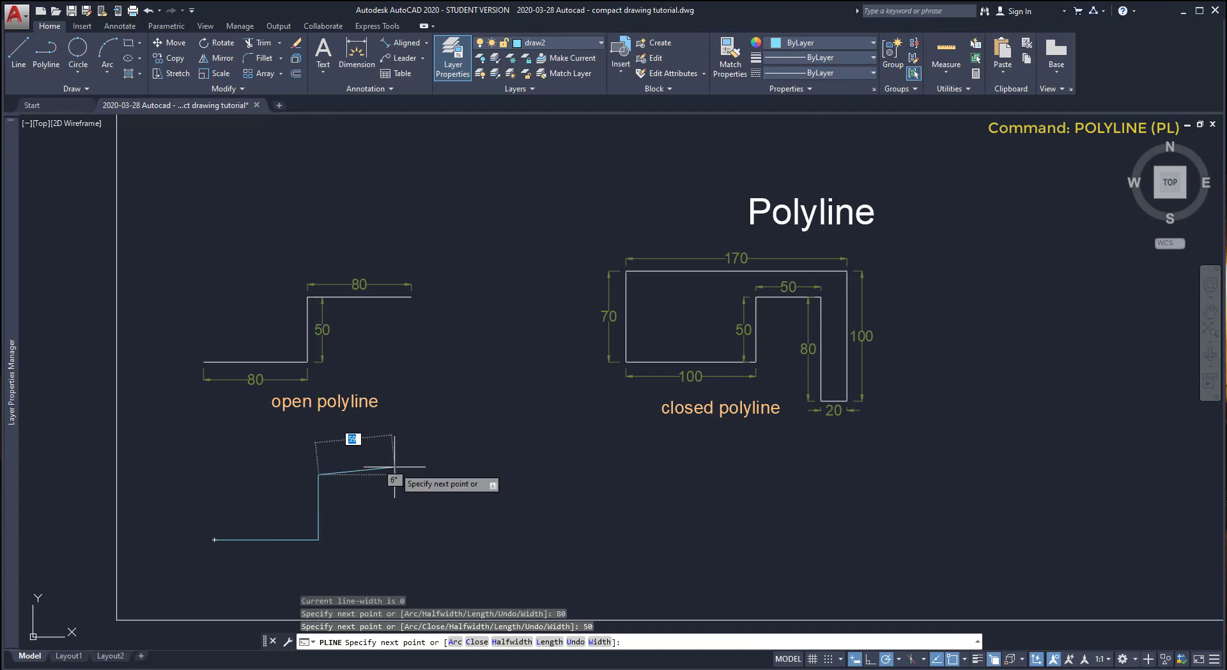
pyautogui.write('8')
pyautogui.press('Escape')
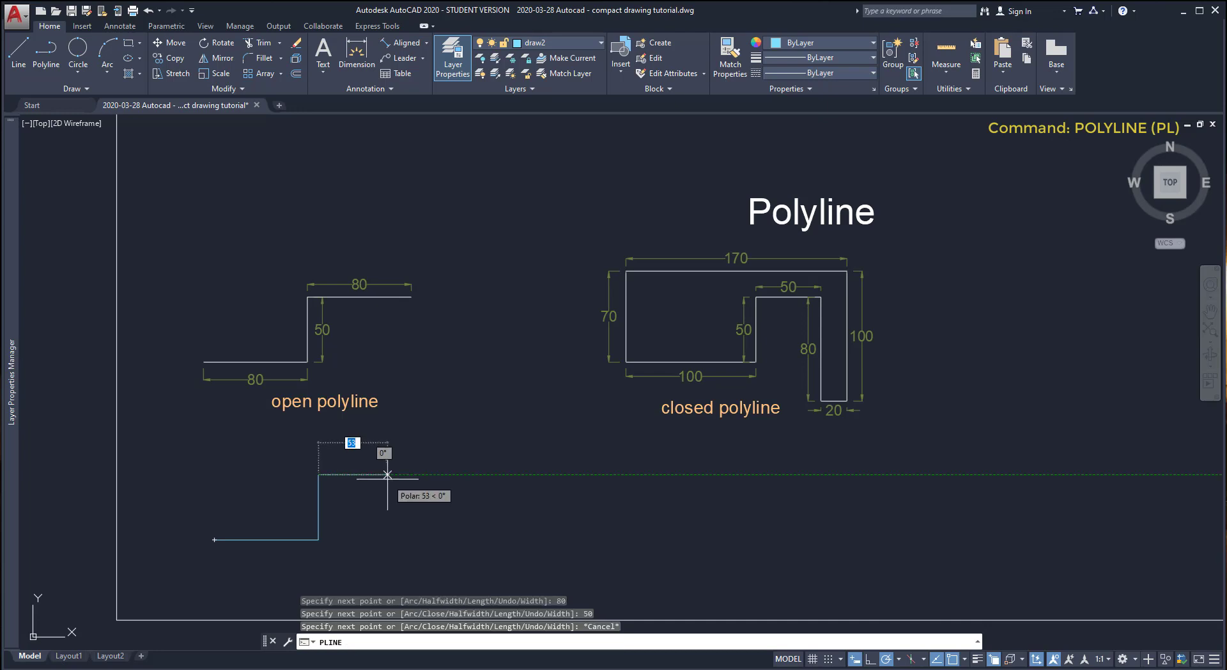
pyautogui.write('80')
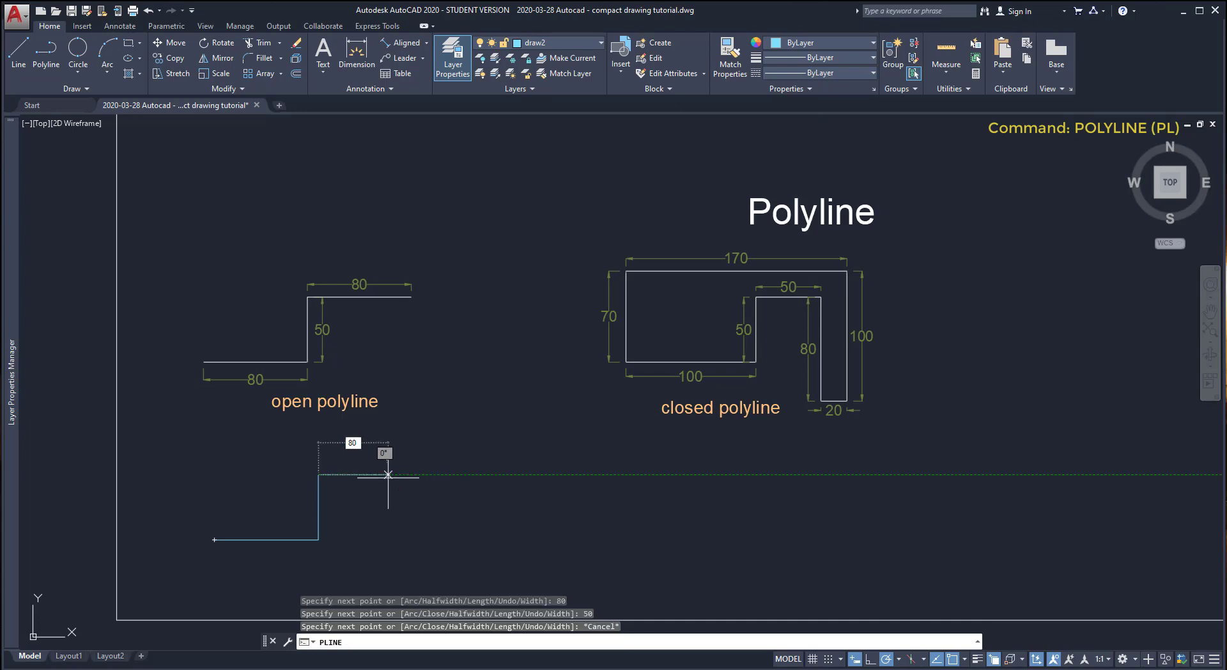
pyautogui.press('Return')
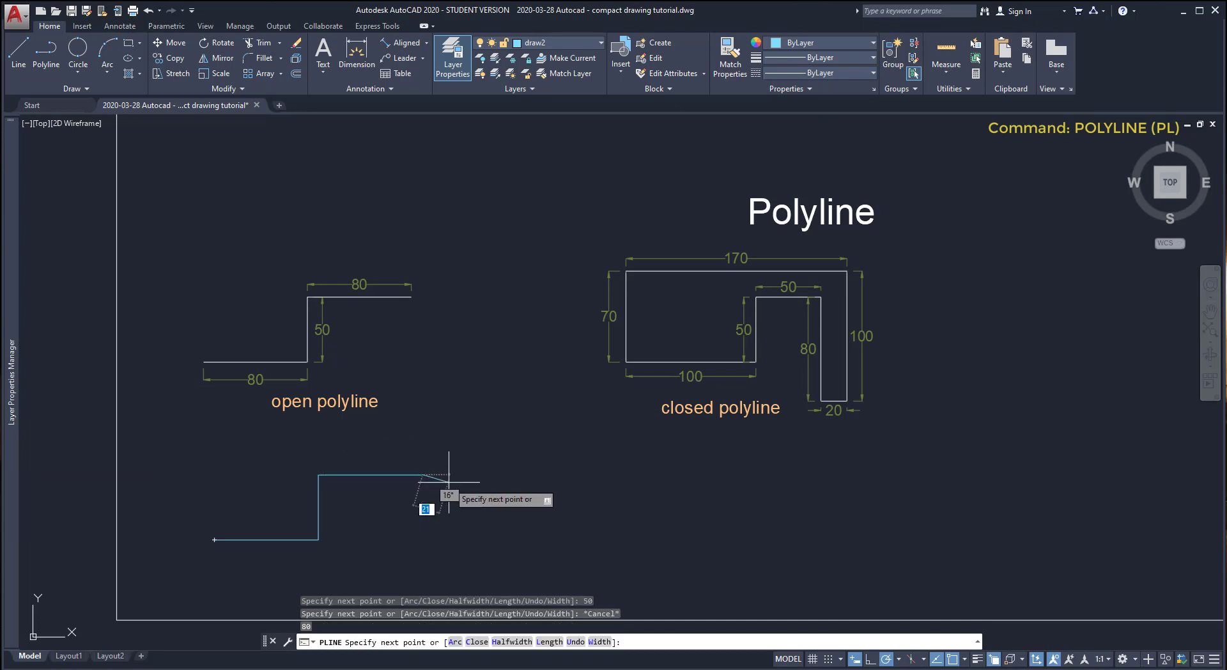
pyautogui.press('Return')
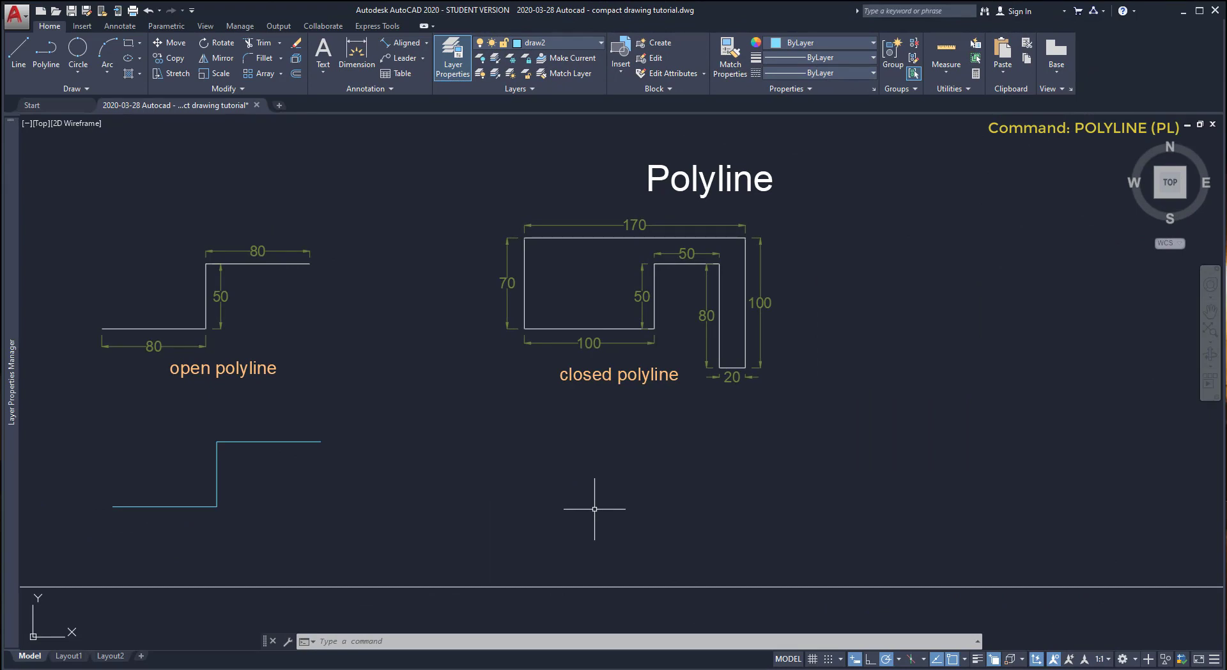
# Start a polyline below the "closed polyline" example, turn on Ortho mode, and draw its first segment 100 units to the right
pyautogui.write('pl')
pyautogui.press('Return')
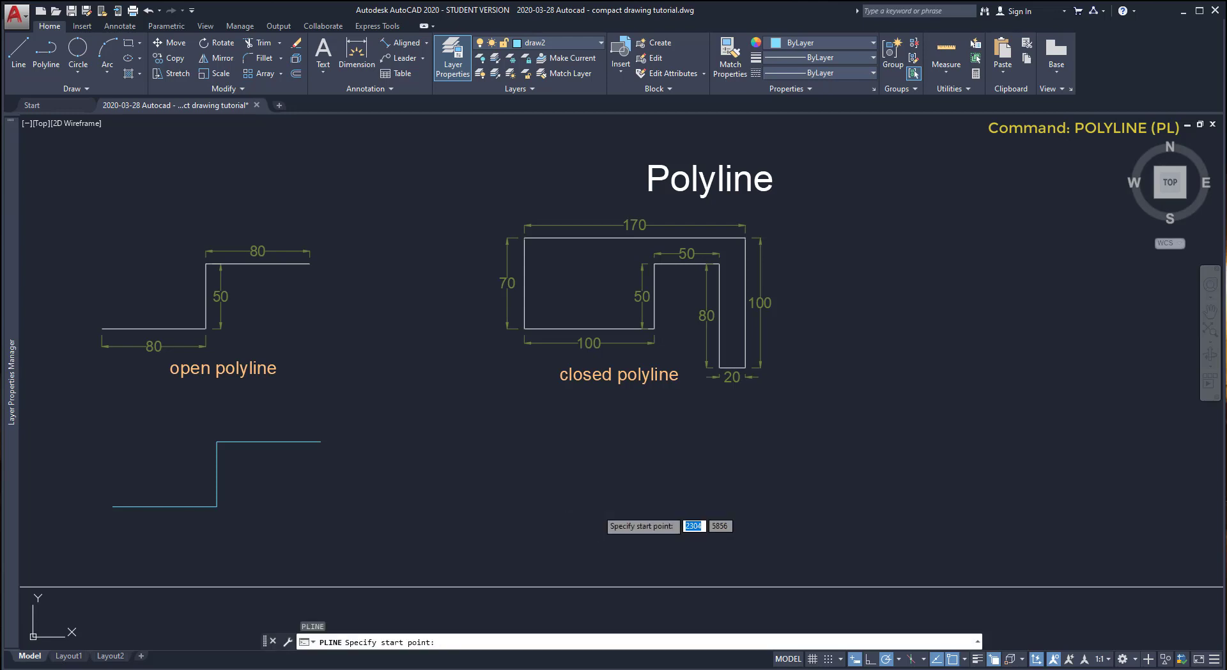
pyautogui.click(520, 525)
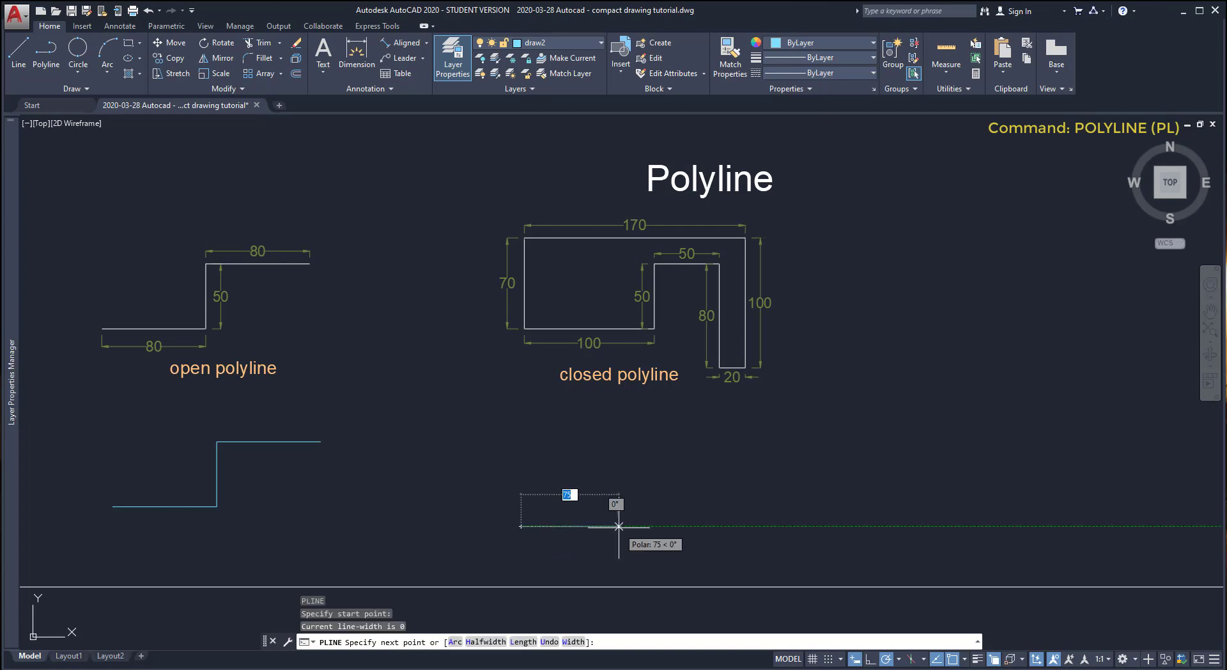
pyautogui.click(870, 661)
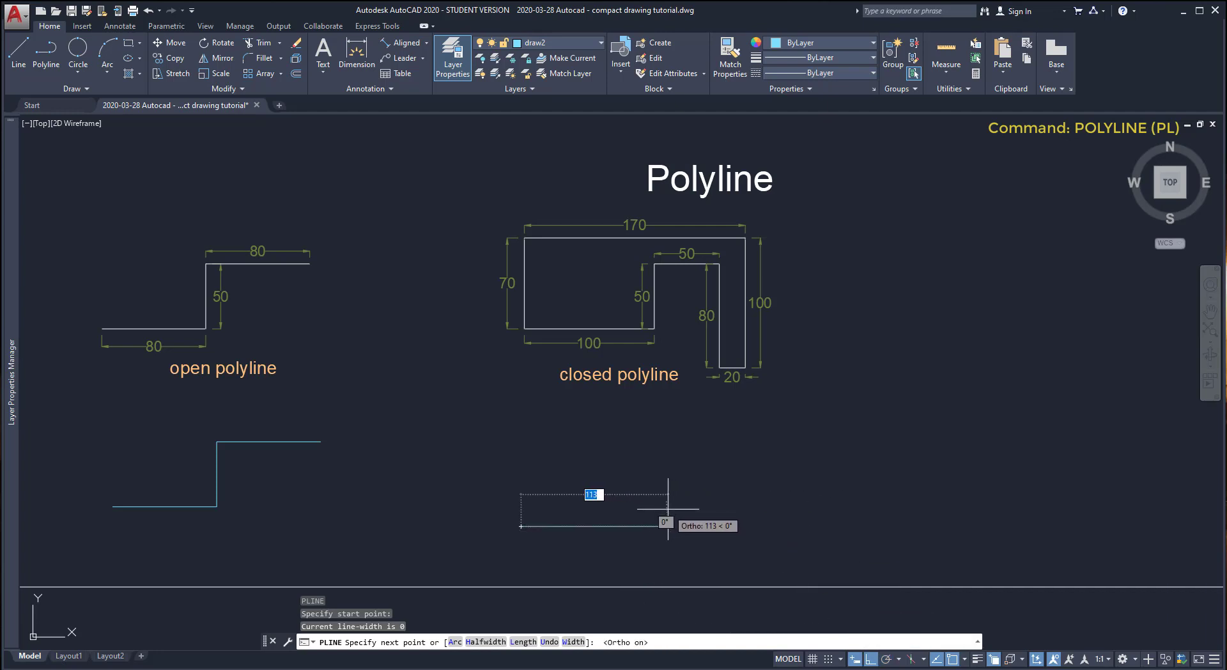
pyautogui.write('100')
pyautogui.press('Return')
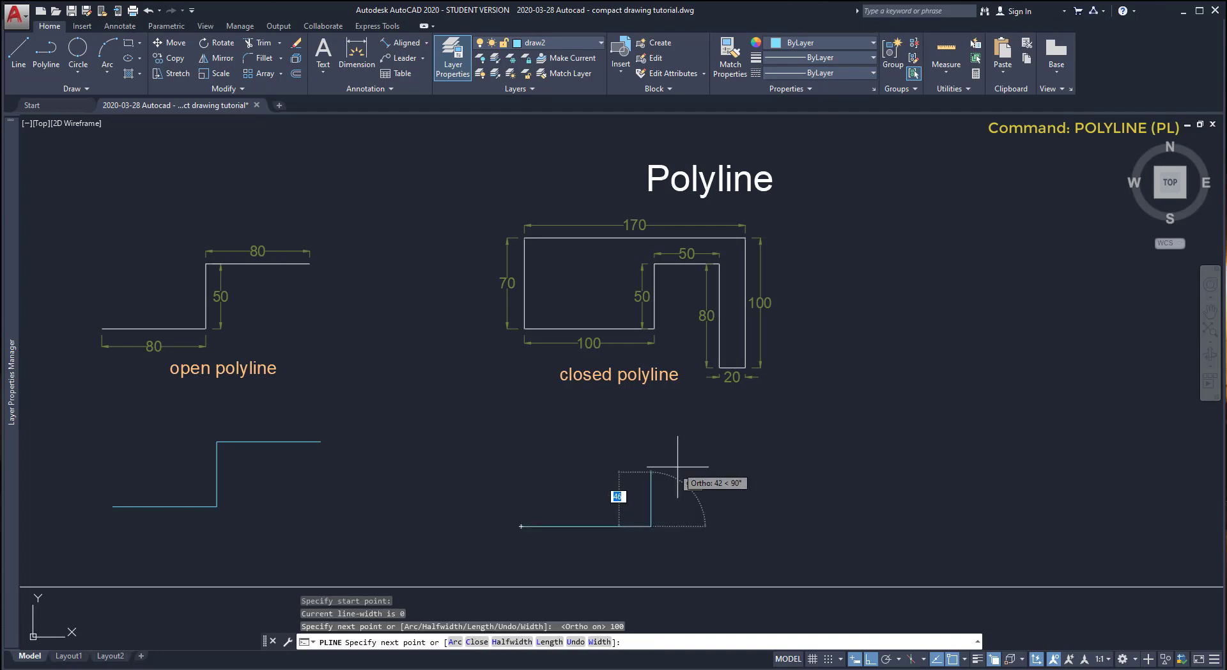
# Continue the polyline with segments of 50 up, 50 right and 80 down
pyautogui.write('50')
pyautogui.press('Return')
pyautogui.write('50')
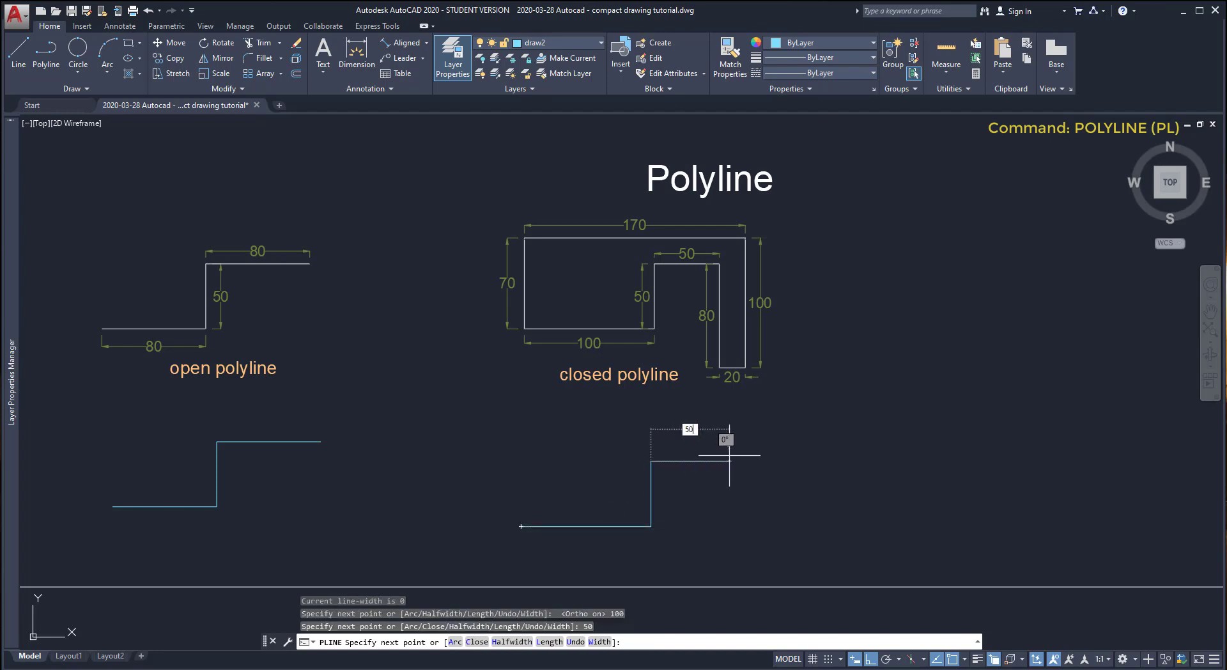
pyautogui.press('Return')
pyautogui.write('80')
pyautogui.press('Return')
# Extend the polyline with segments of 20 right, 100 up and 170 left
pyautogui.write('20')
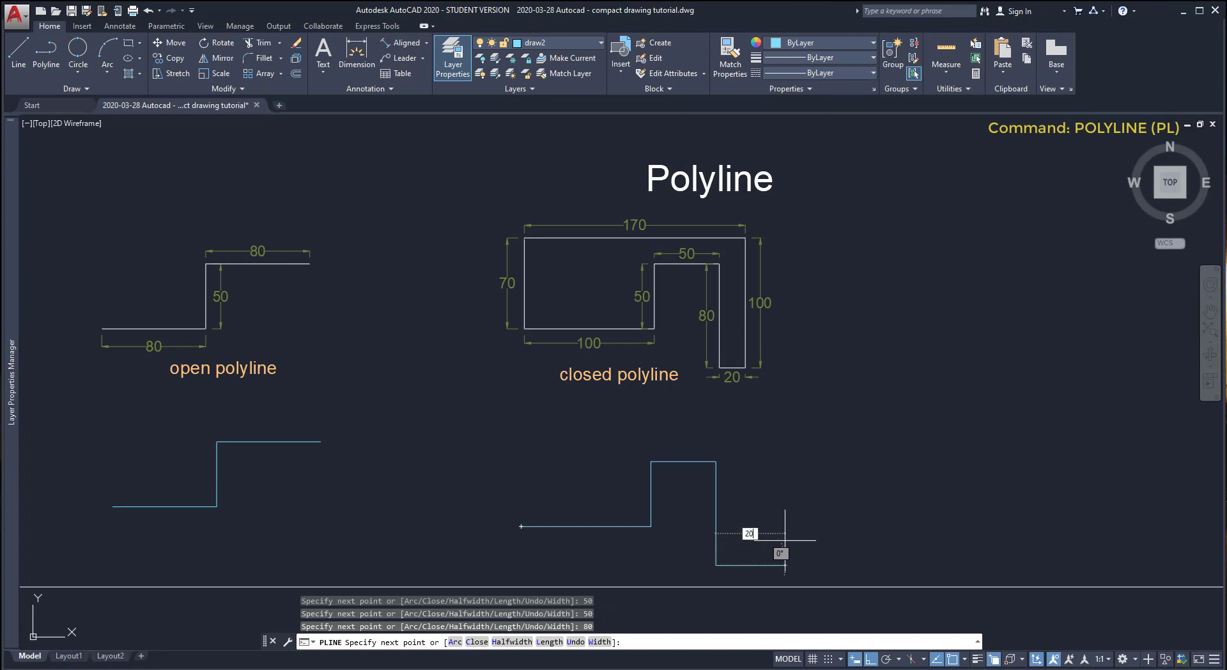
pyautogui.press('Return')
pyautogui.write('100')
pyautogui.press('Return')
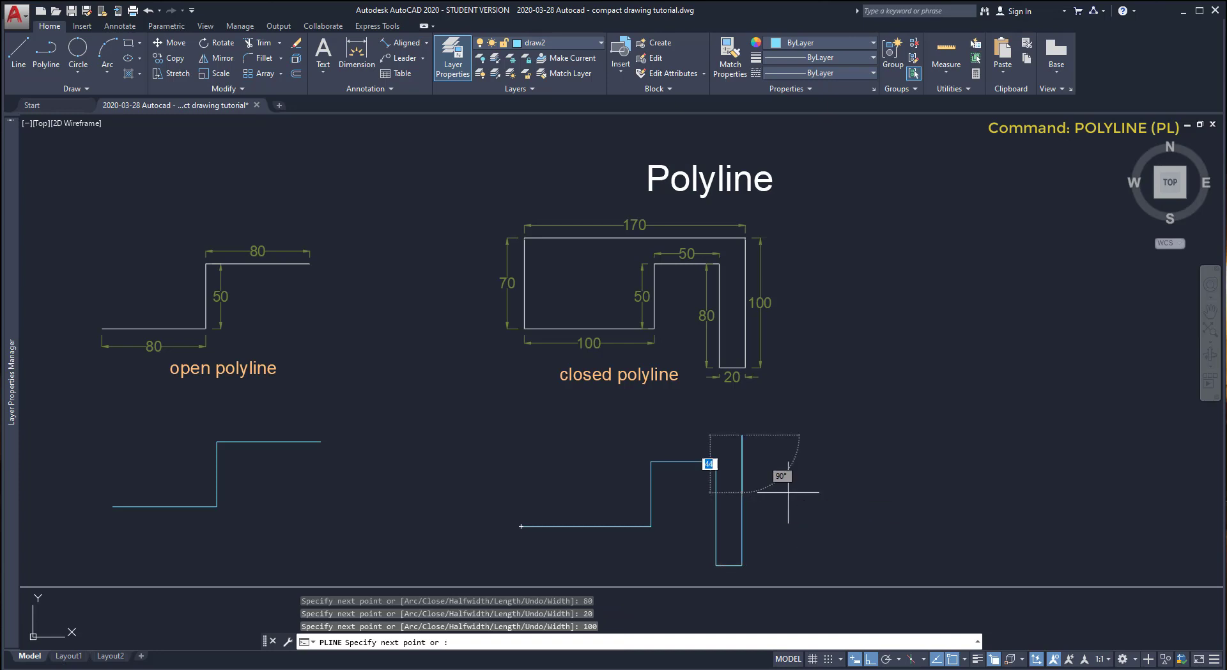
pyautogui.write('170')
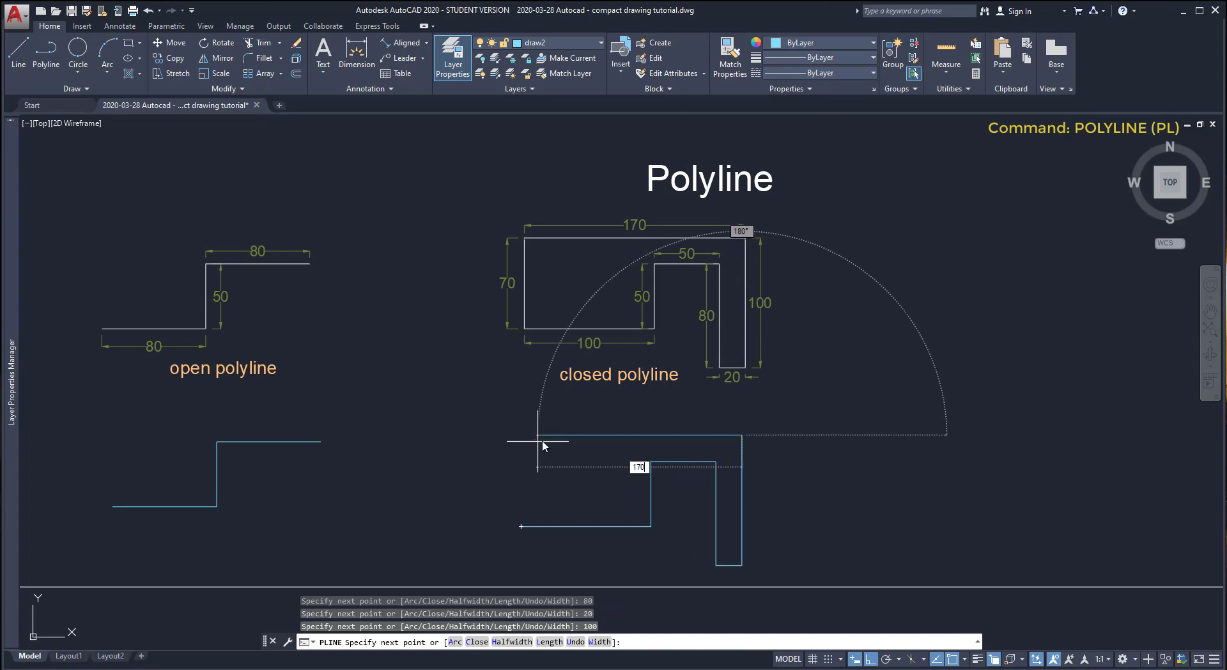
pyautogui.press('Return')
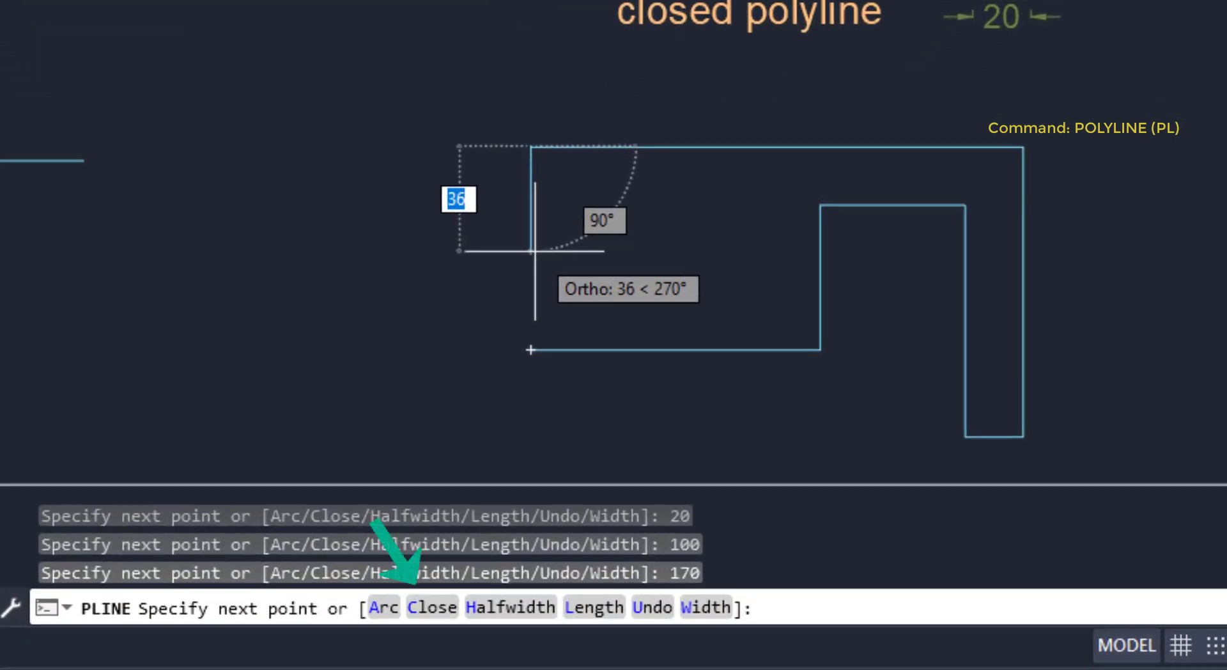
# Close the polyline back to its start point and select it to check that it is one object
pyautogui.write('cl')
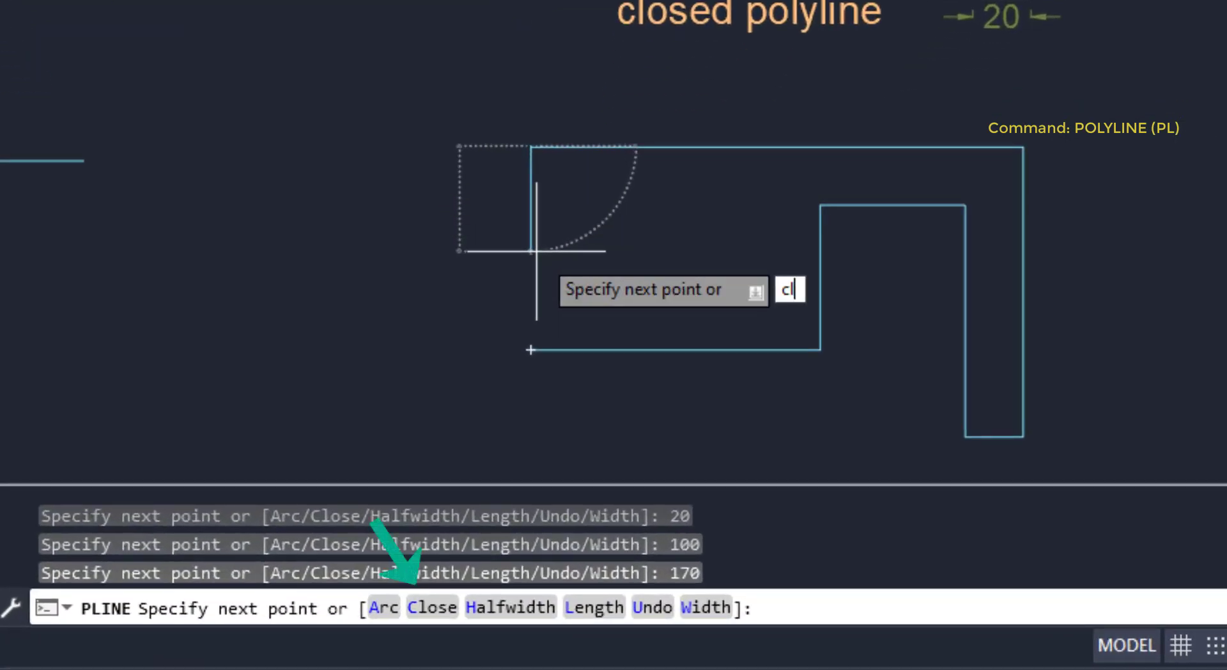
pyautogui.press('Return')
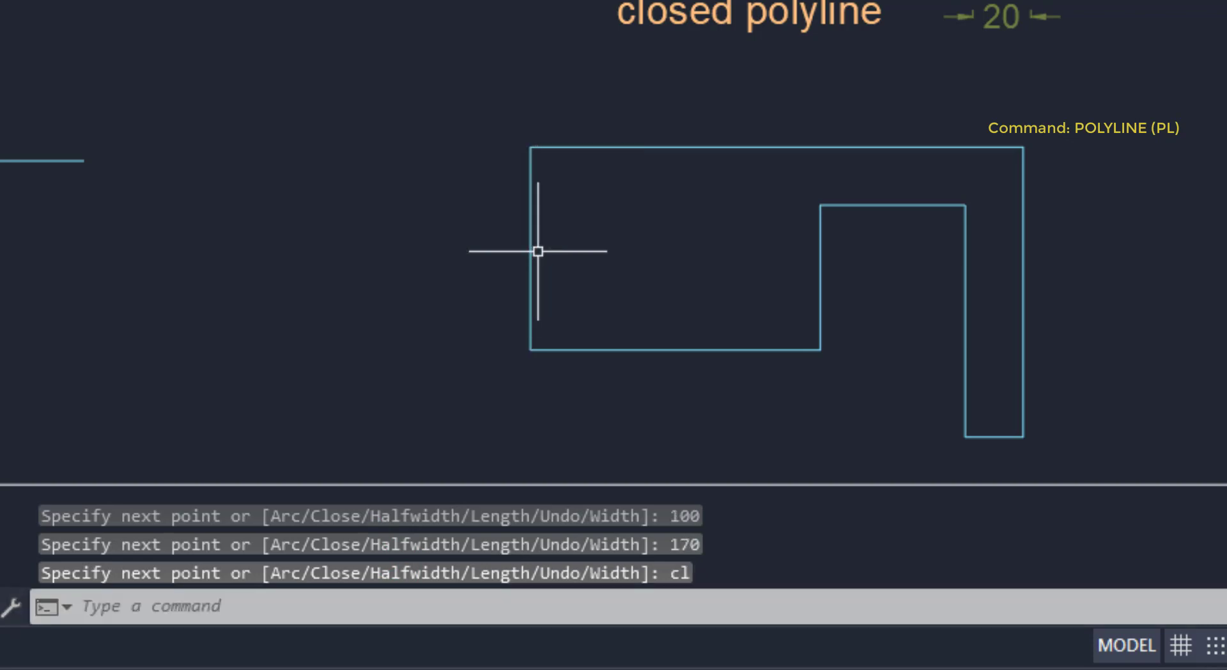
pyautogui.click(531, 244)
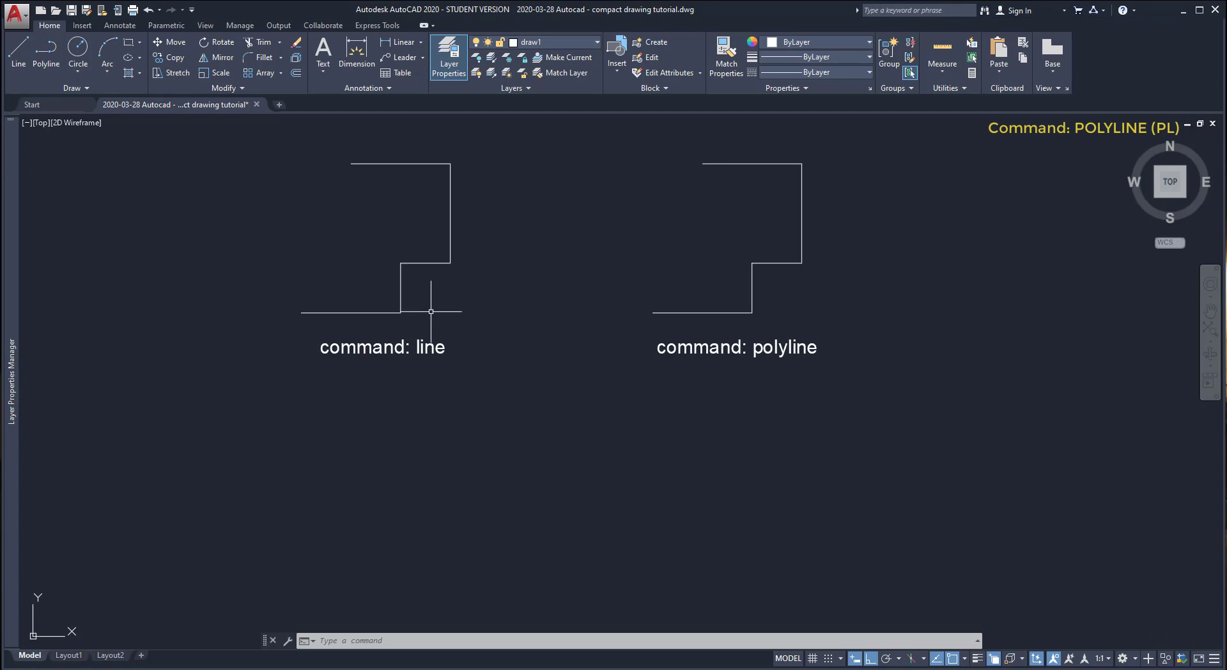
# Compare the line and polyline examples by selecting individual segments of the line version and the whole polyline version
pyautogui.press('Escape')
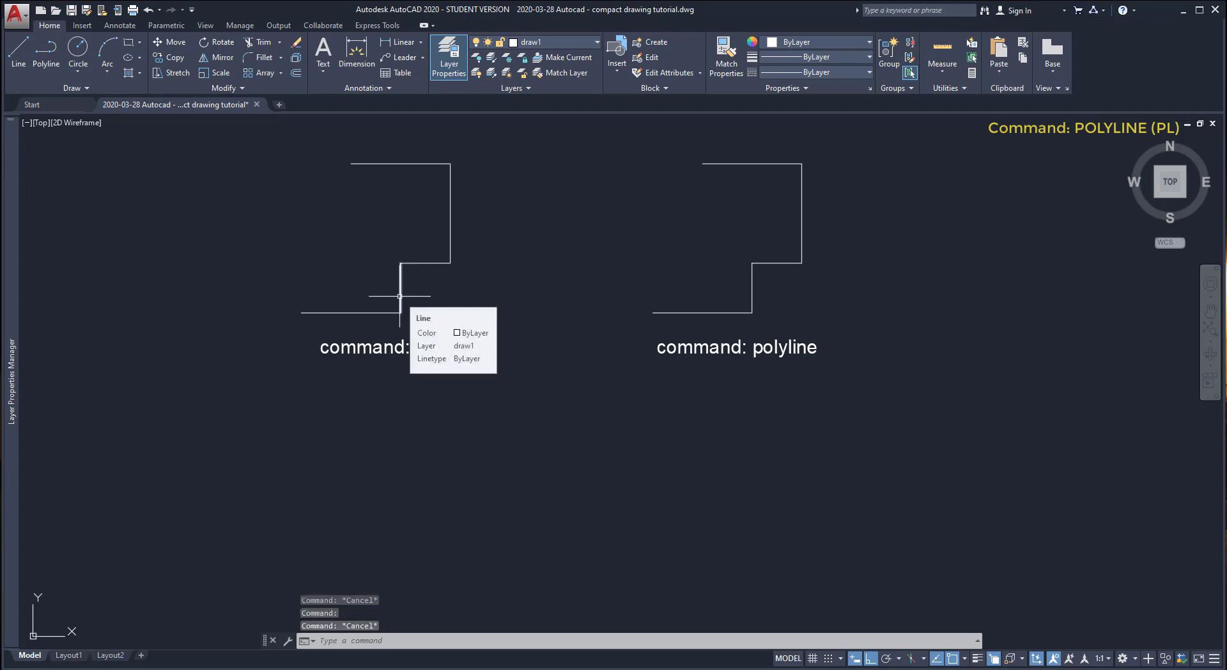
pyautogui.click(400, 291)
pyautogui.press('Escape')
pyautogui.click(449, 259)
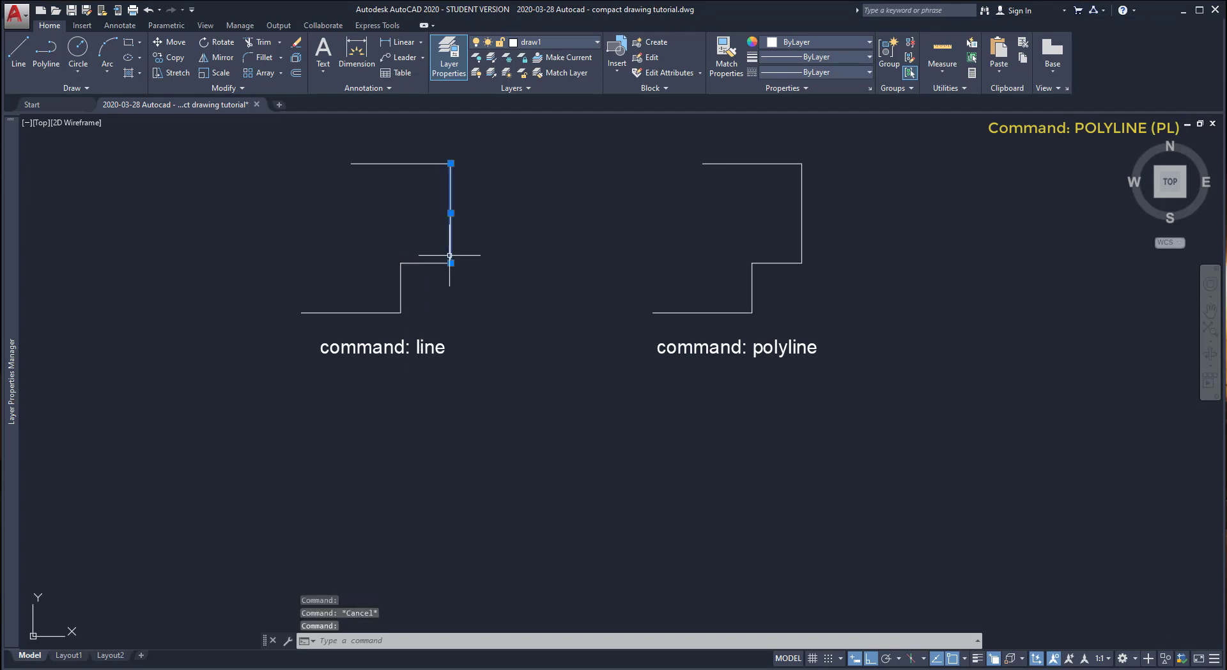
pyautogui.press('Escape')
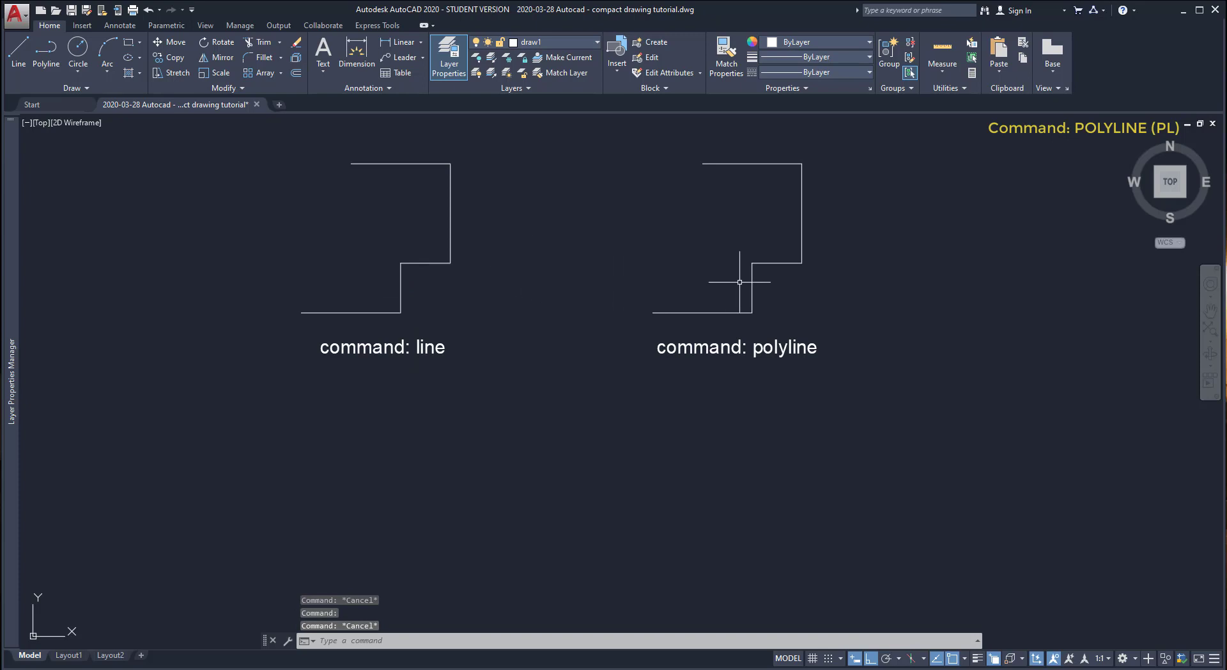
pyautogui.moveTo(751, 281)
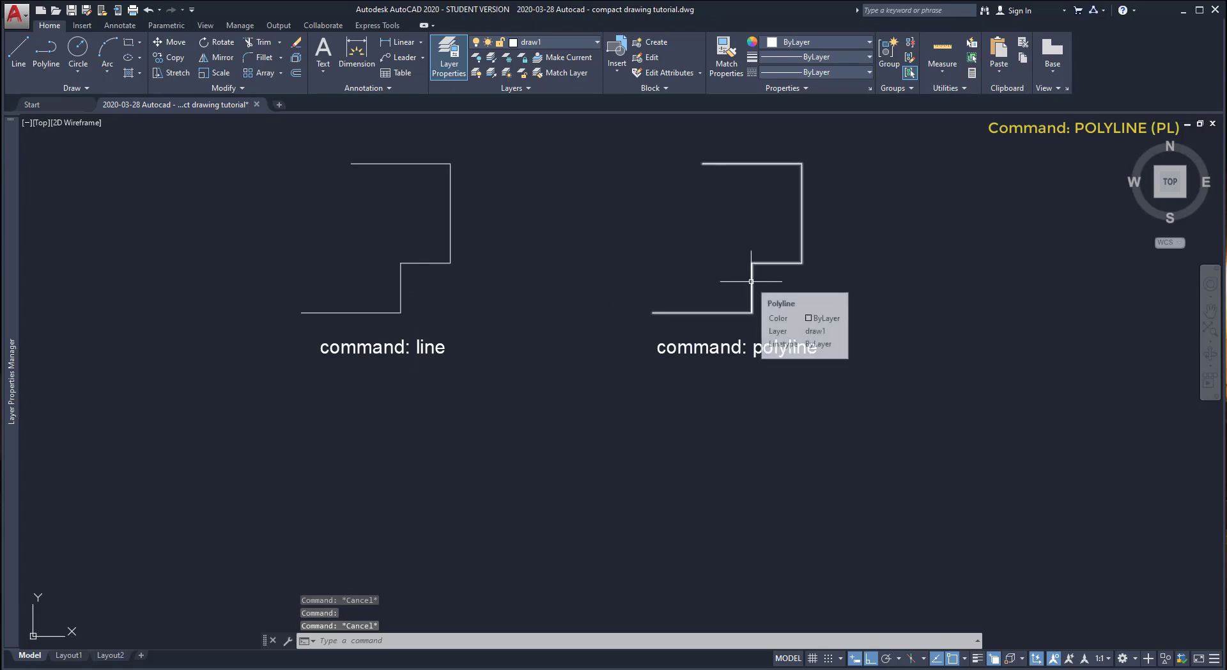
pyautogui.click(751, 281)
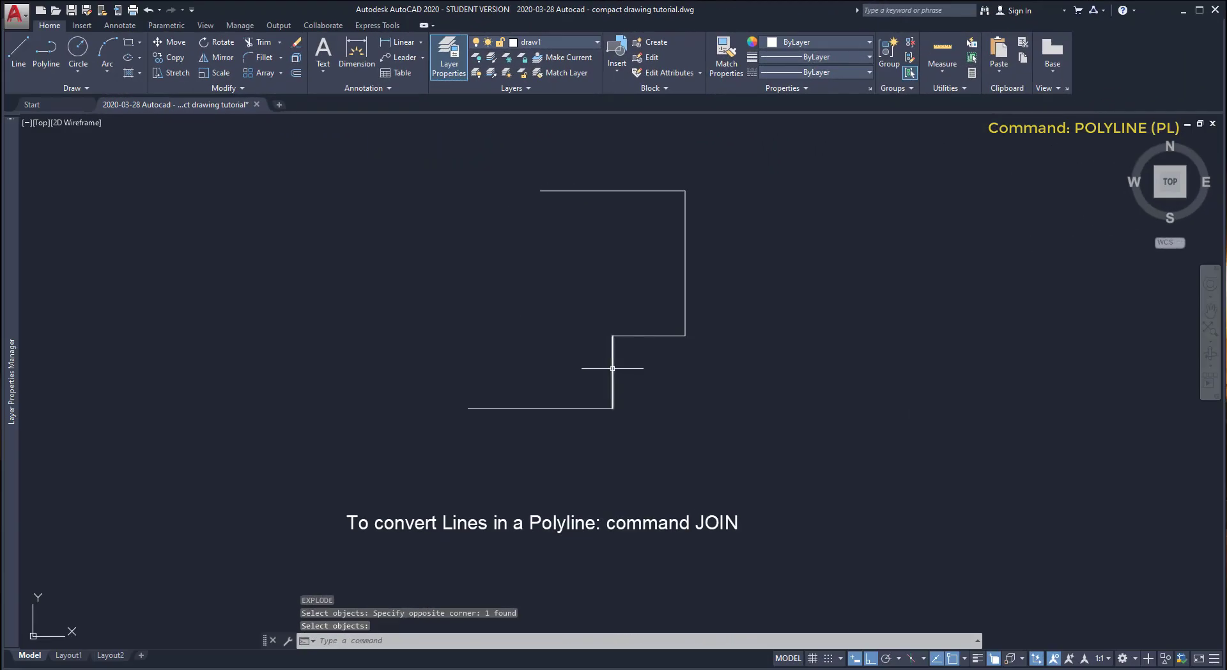
# Select the short vertical segment of the exploded shape to check that it is a separate line, and clear the selection
pyautogui.press('Return')
pyautogui.click(612, 368)
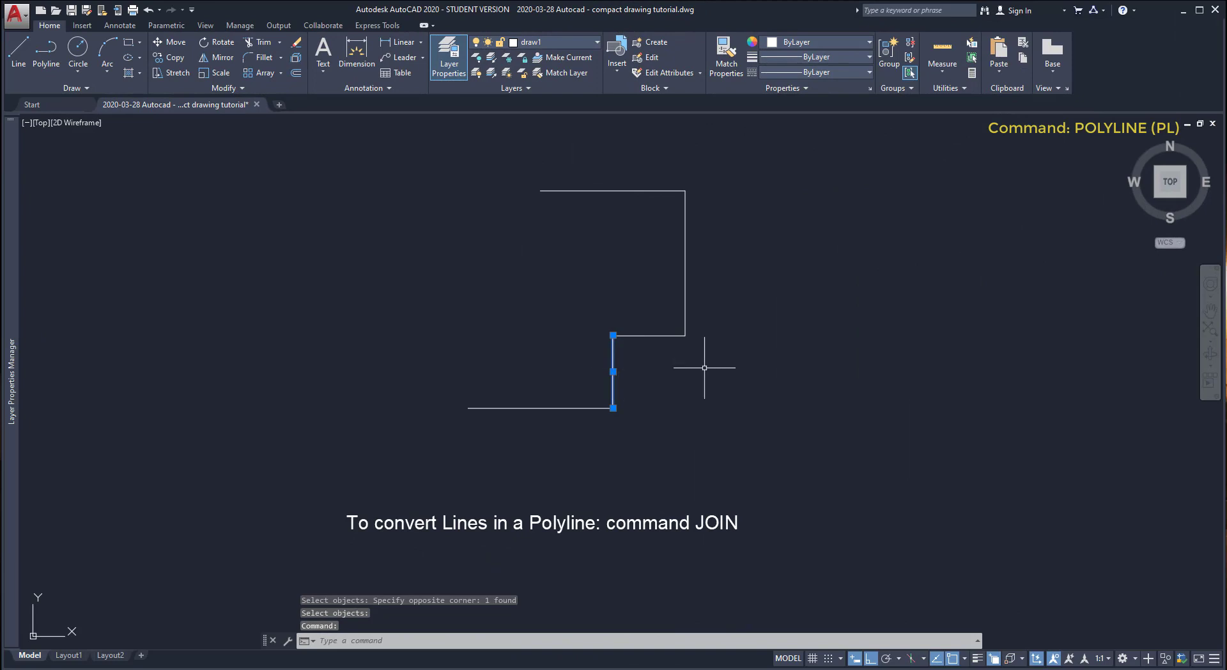
pyautogui.press('Escape')
pyautogui.press('Escape')
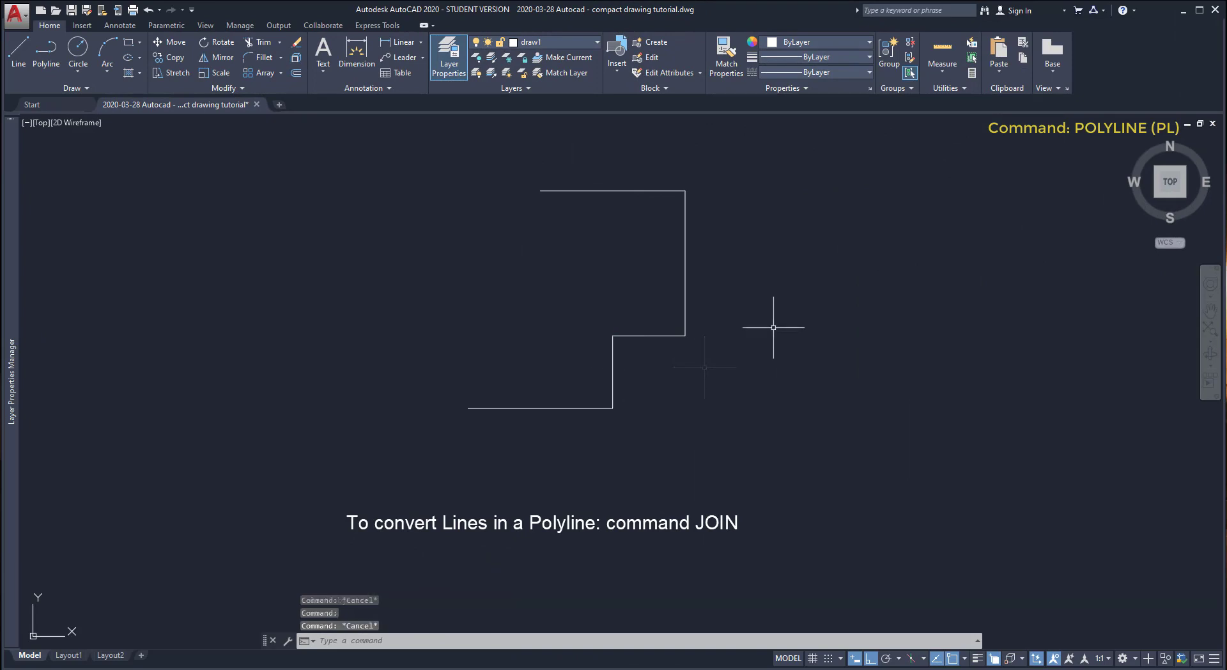
# Join all the separate lines of the stepped shape into one polyline with the JOIN command
pyautogui.write('J')
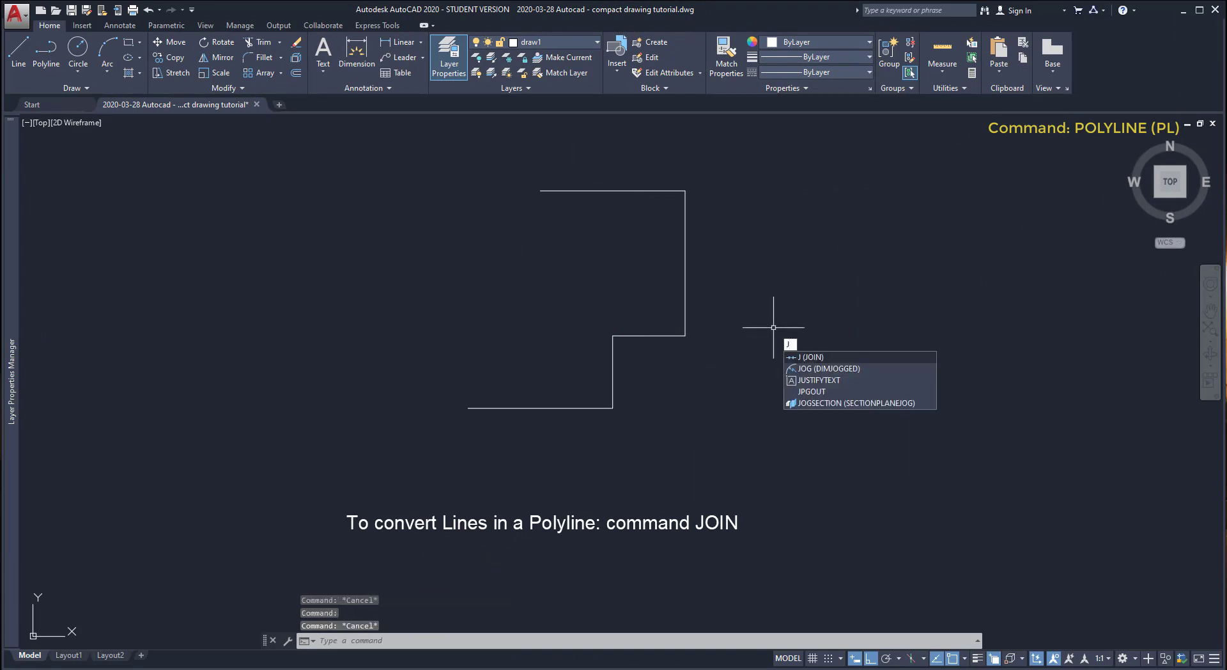
pyautogui.press('Return')
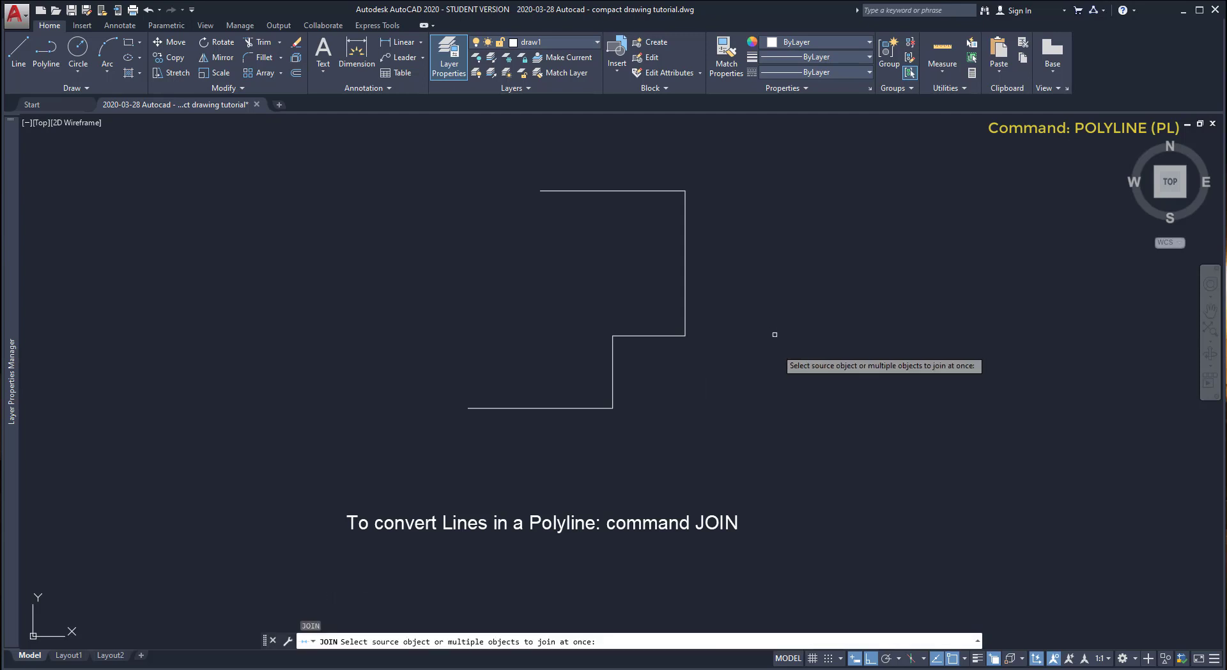
pyautogui.click(792, 465)
pyautogui.click(357, 146)
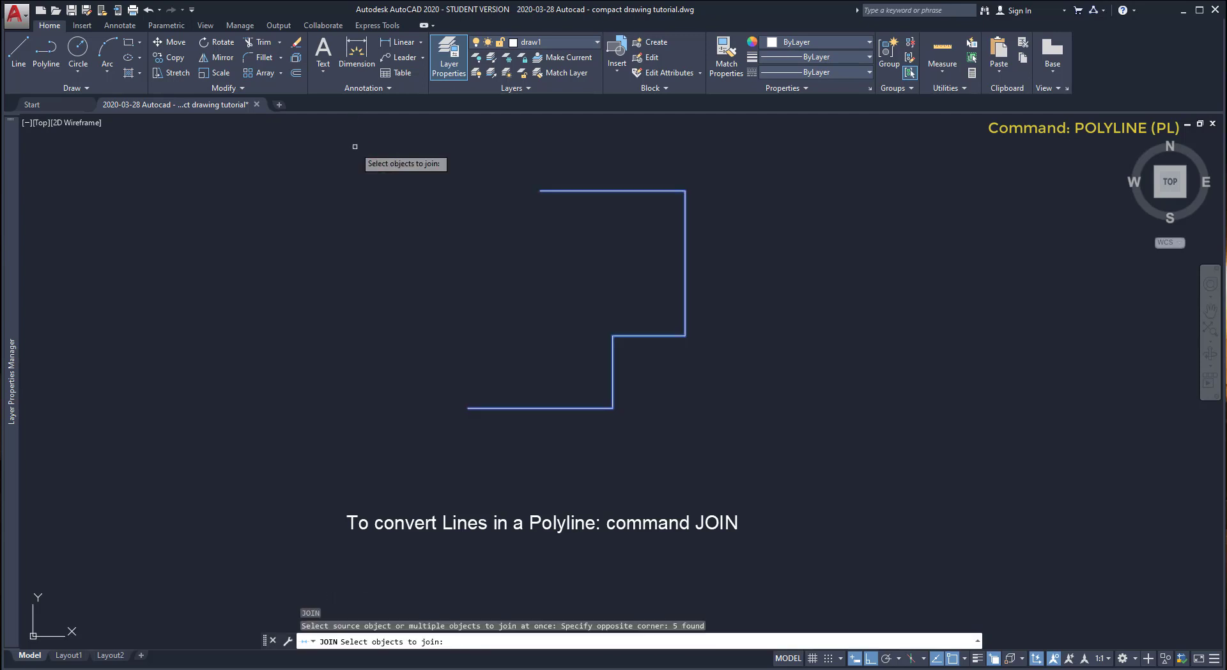
pyautogui.press('Return')
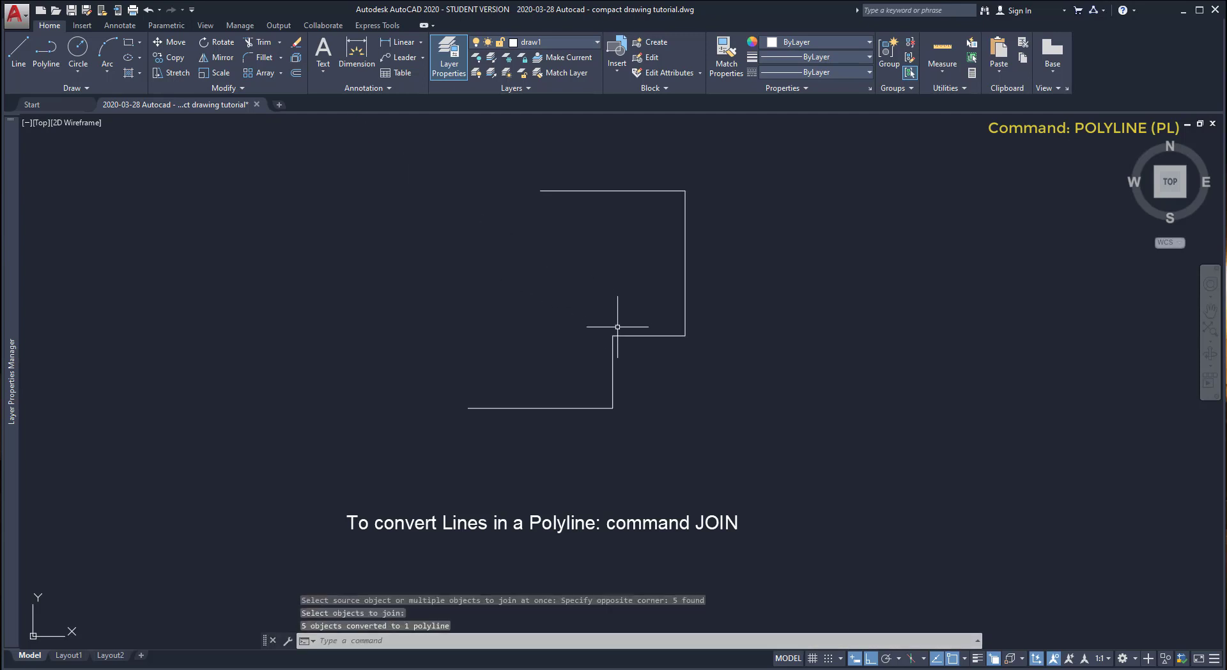
pyautogui.moveTo(620, 334)
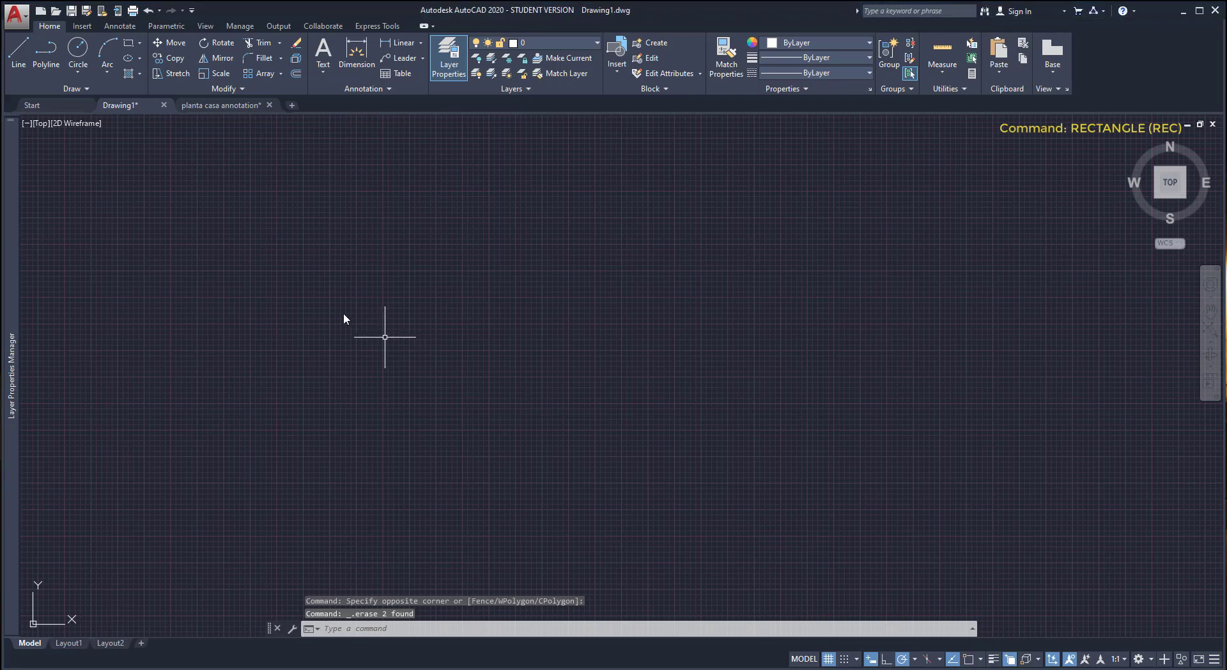
# Draw a rectangle 20 units wide and 30 units high in the empty drawing
pyautogui.click(128, 43)
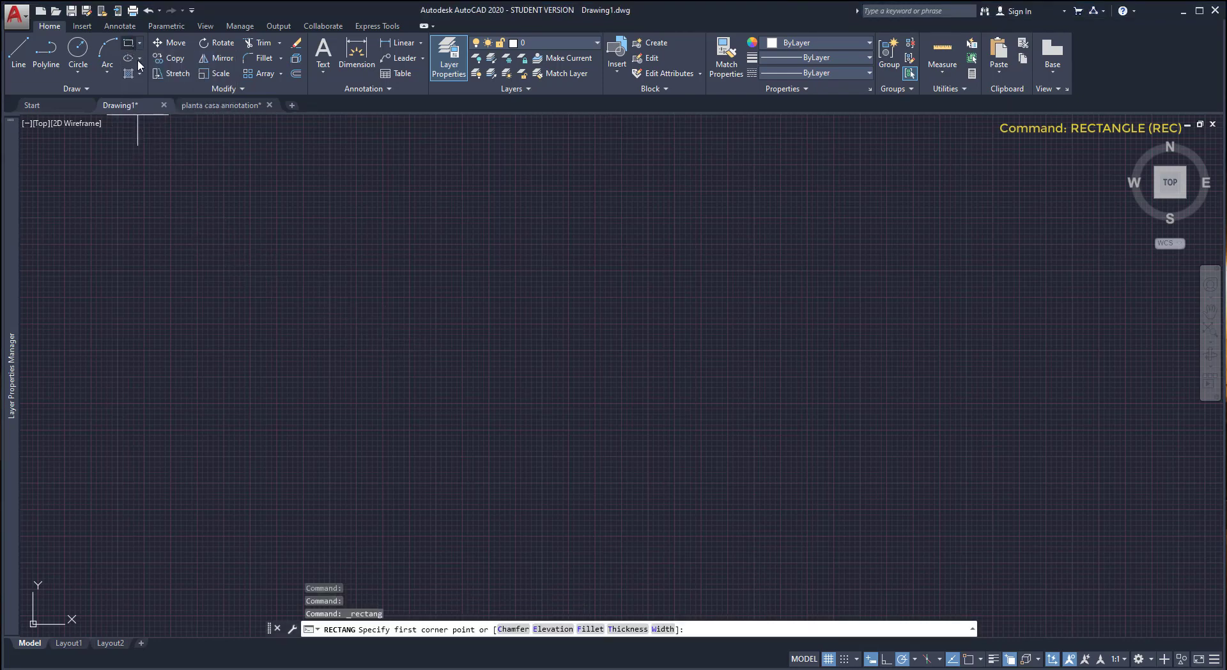
pyautogui.click(330, 395)
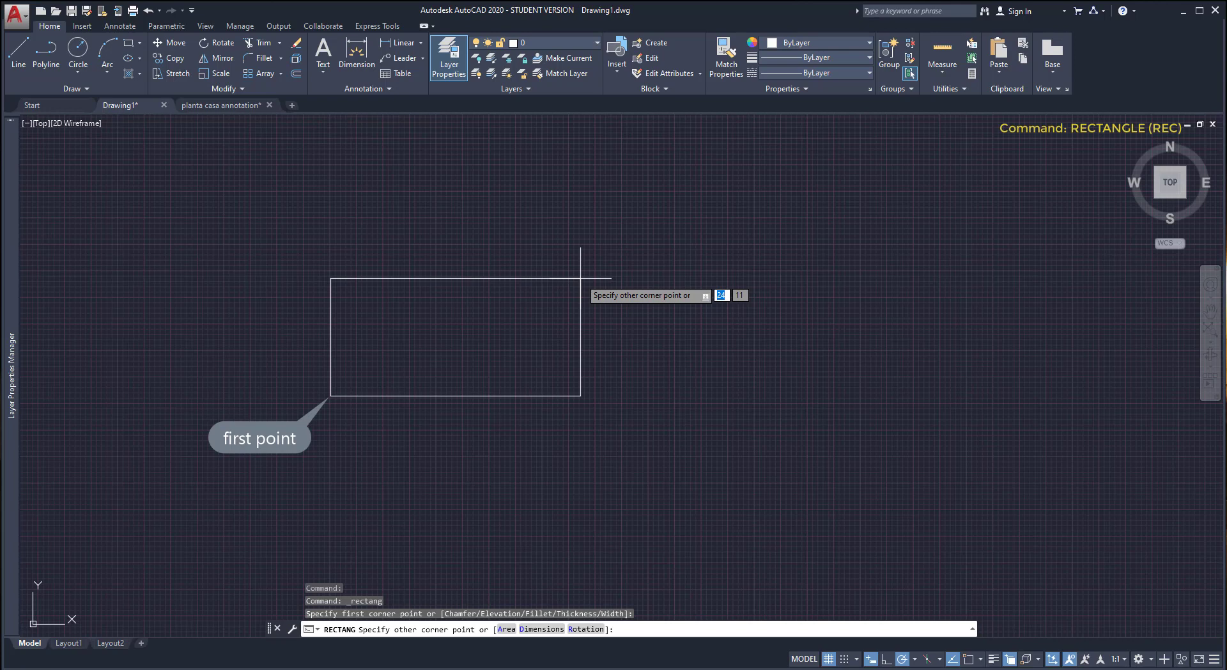
pyautogui.write('20')
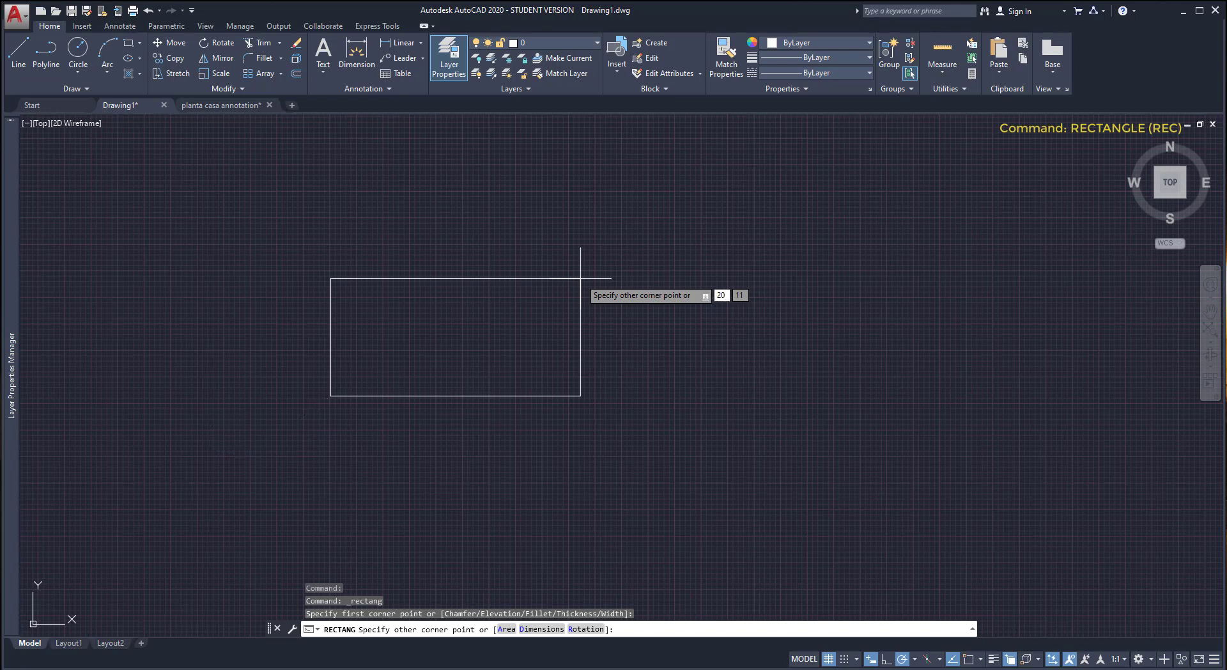
pyautogui.press('Tab')
pyautogui.write('3')
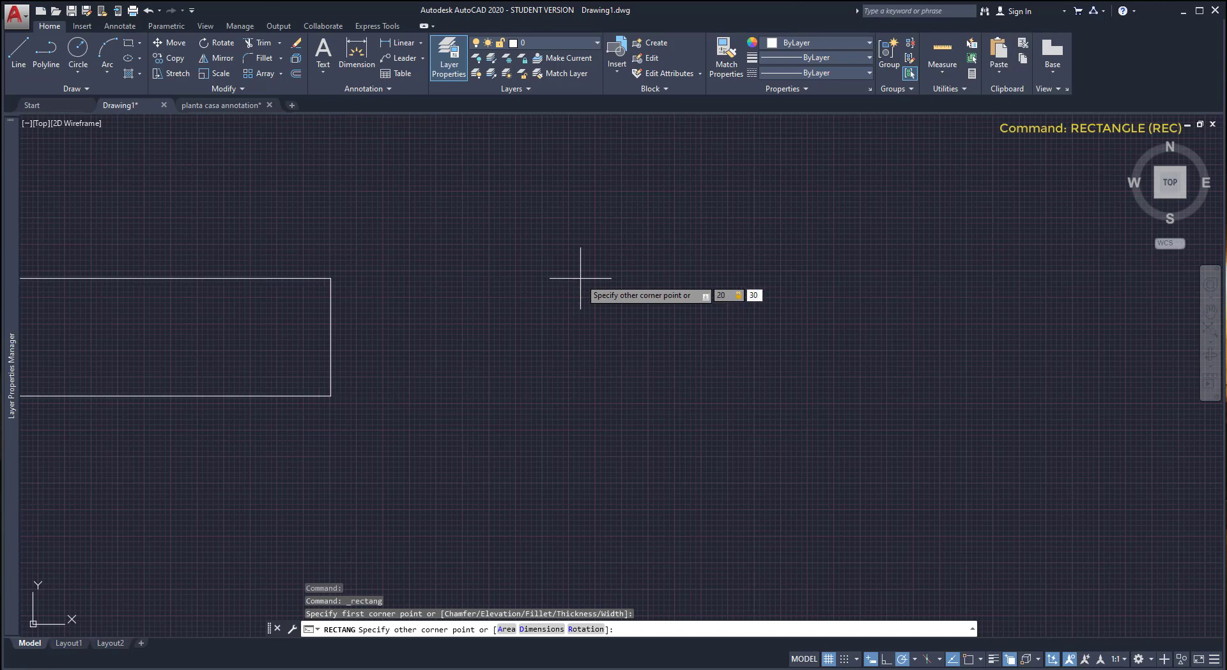
pyautogui.press('Return')
pyautogui.moveTo(600, 266); pyautogui.dragTo(619, 389, button='middle')
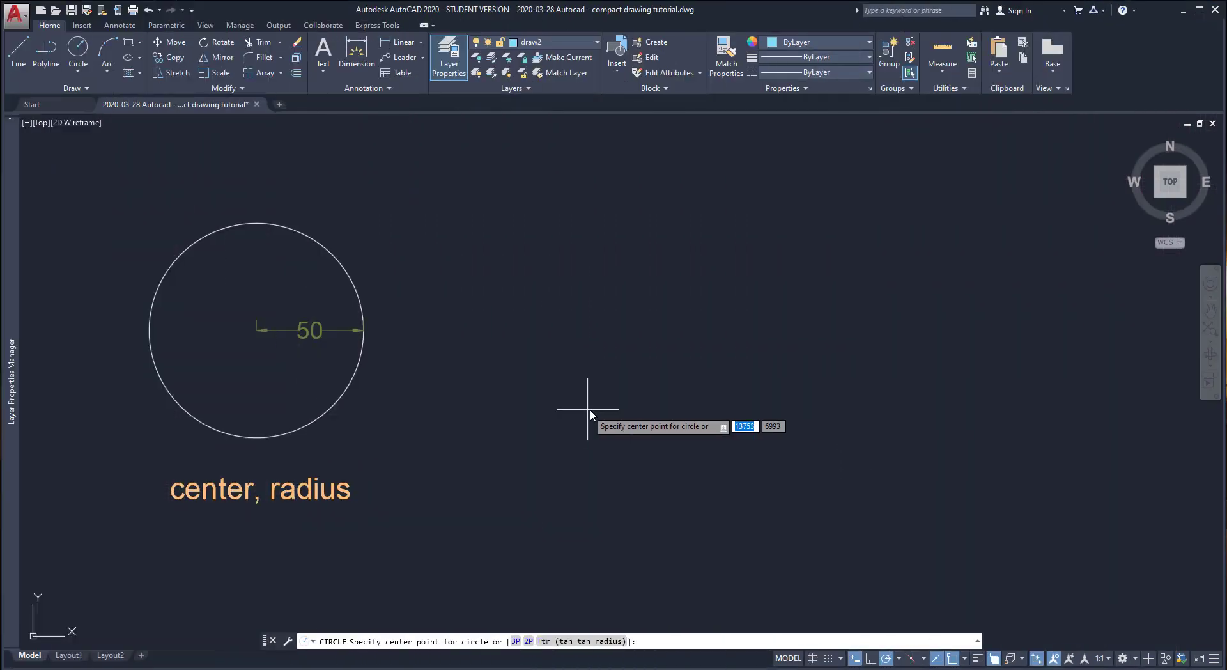
# Draw a circle by center and radius beside the "center, radius" example with a radius of 50
pyautogui.press('Escape')
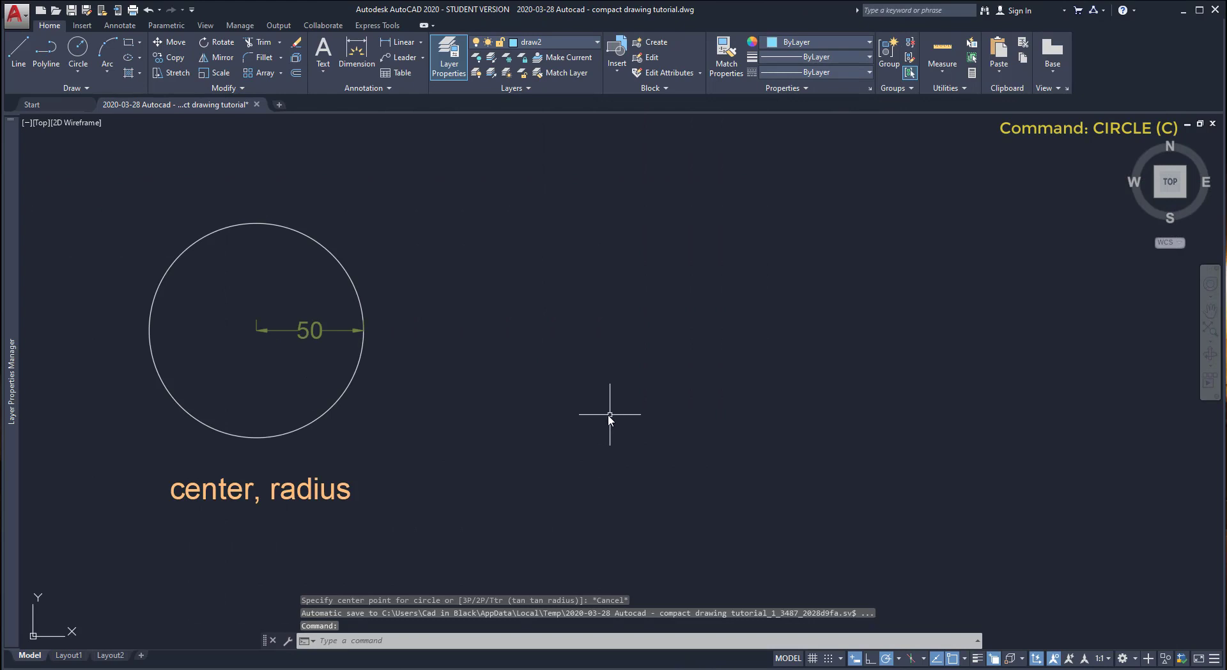
pyautogui.click(75, 69)
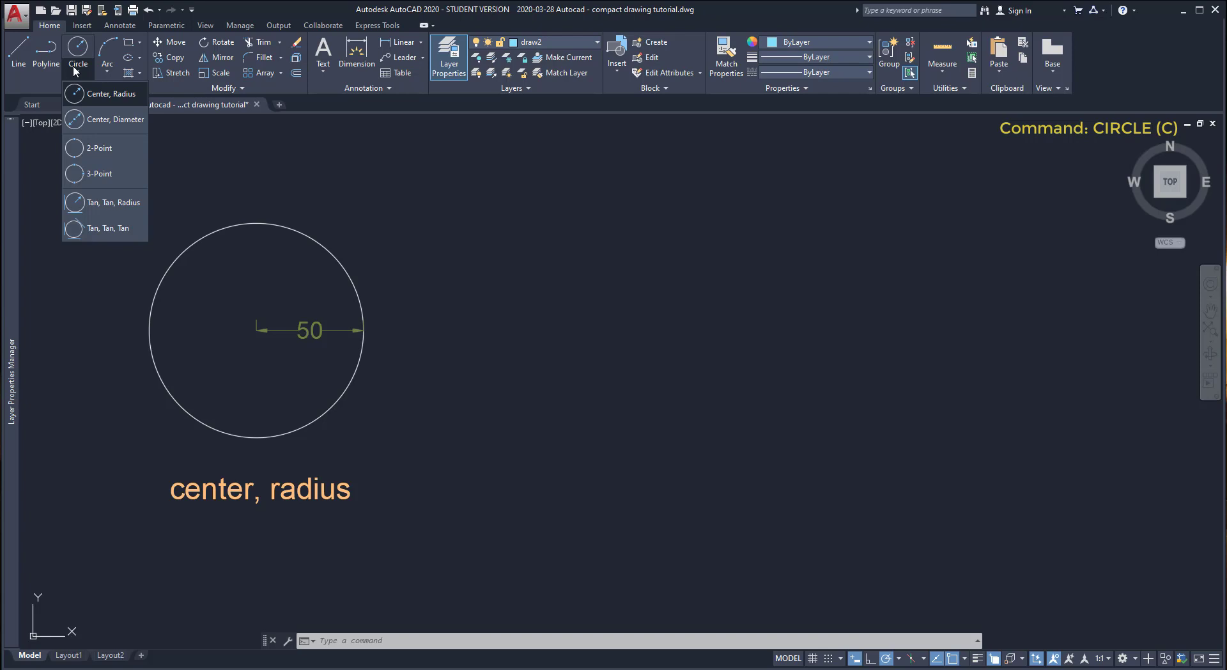
pyautogui.click(109, 94)
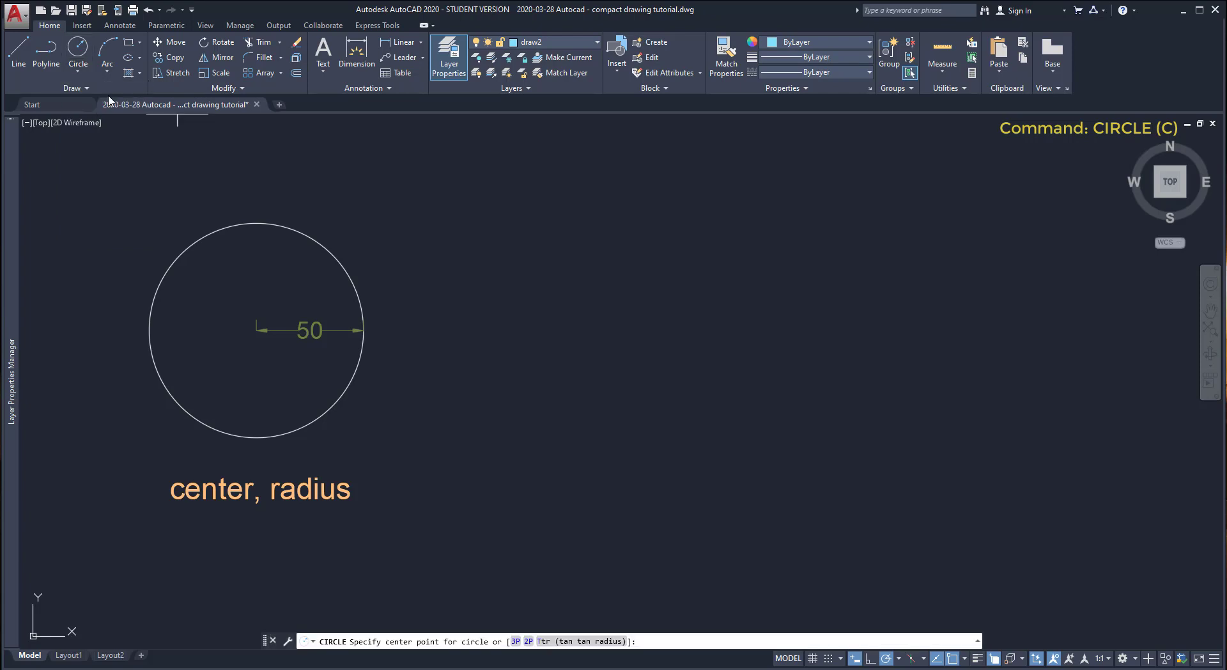
pyautogui.click(662, 327)
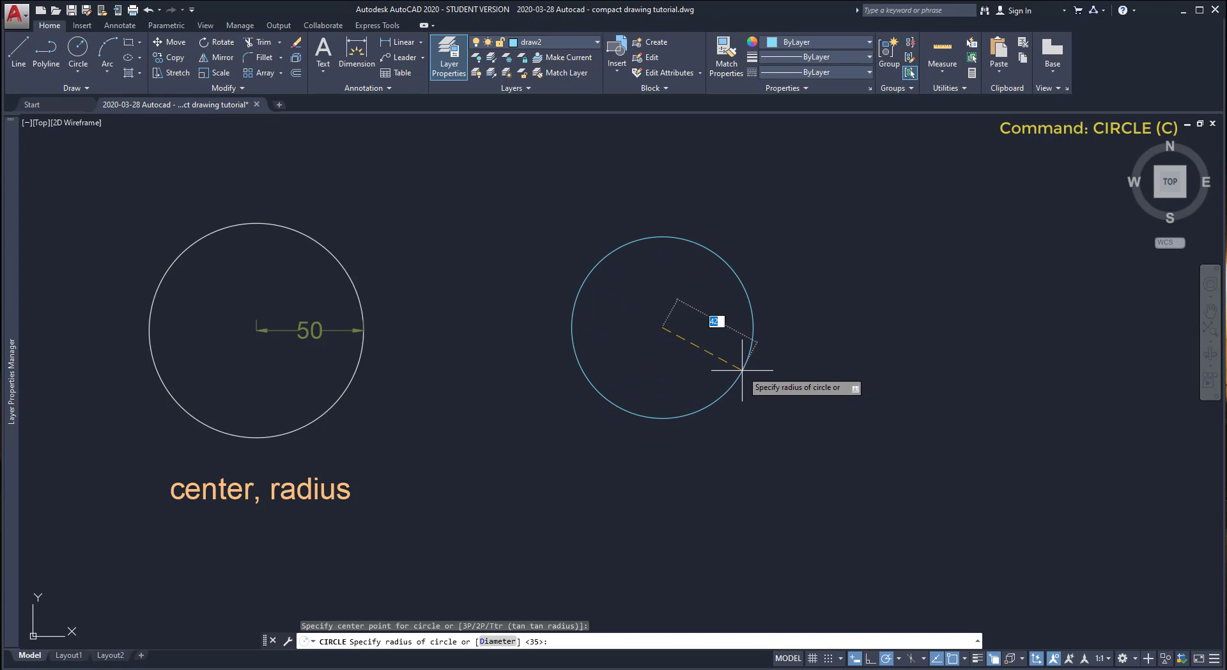
pyautogui.write('50')
pyautogui.press('Return')
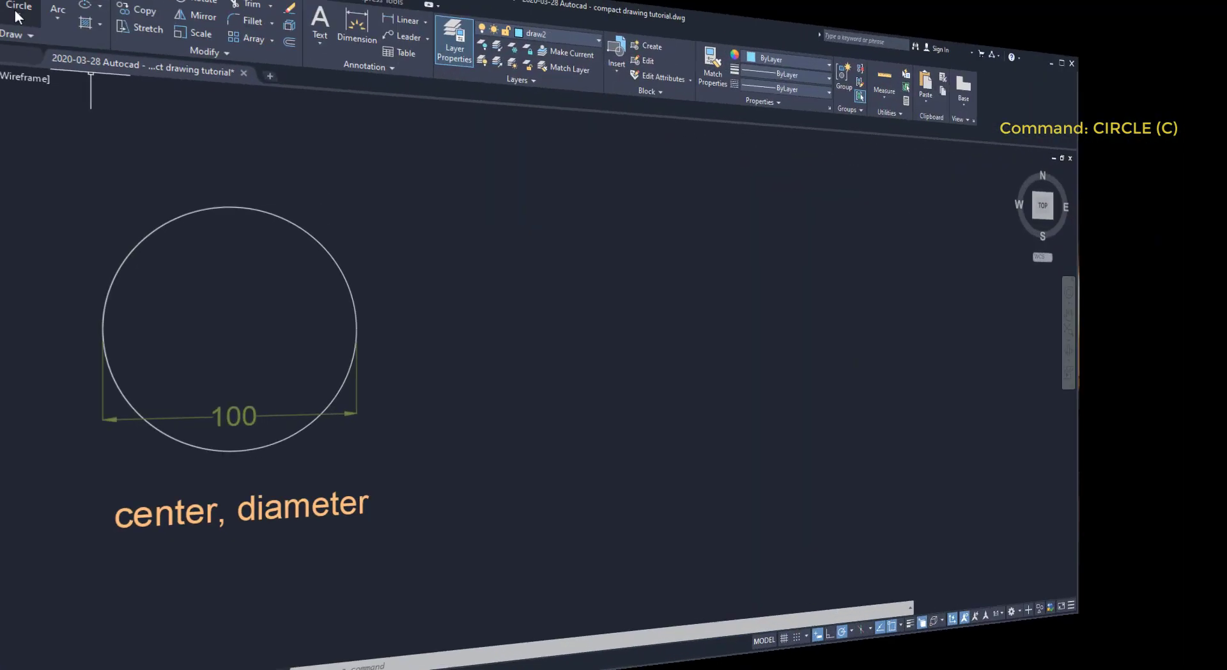
# Draw a circle by center and diameter beside the "center, diameter" example with a diameter of 100
pyautogui.click(75, 67)
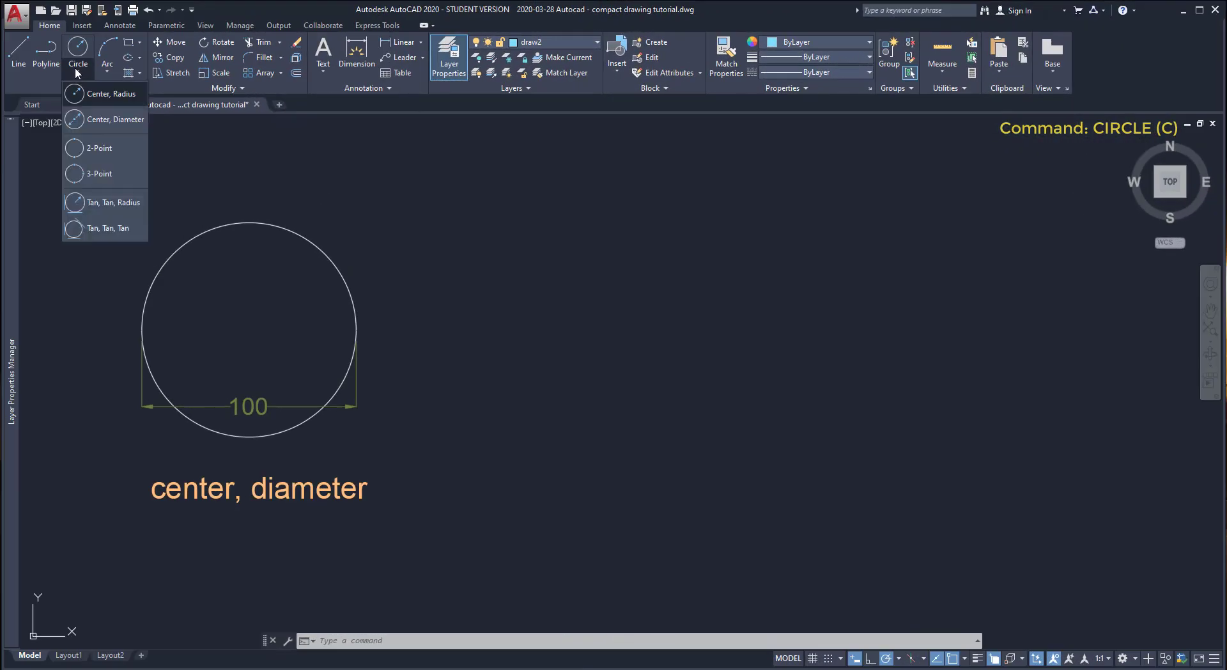
pyautogui.click(112, 120)
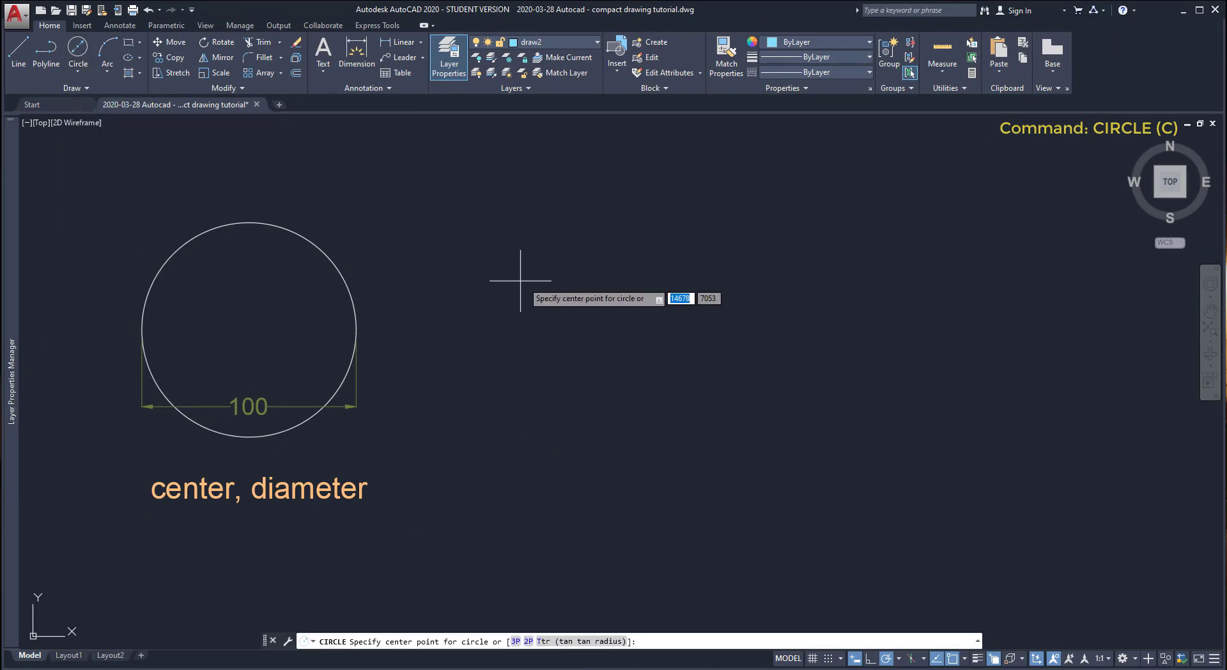
pyautogui.click(750, 332)
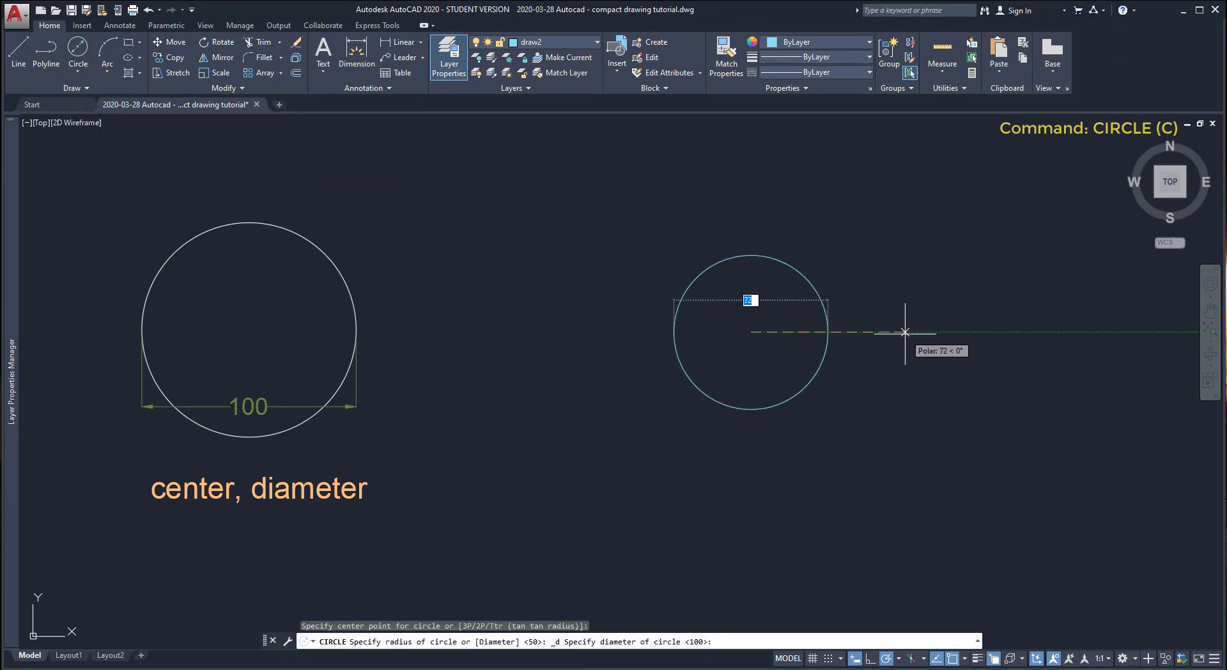
pyautogui.write('10')
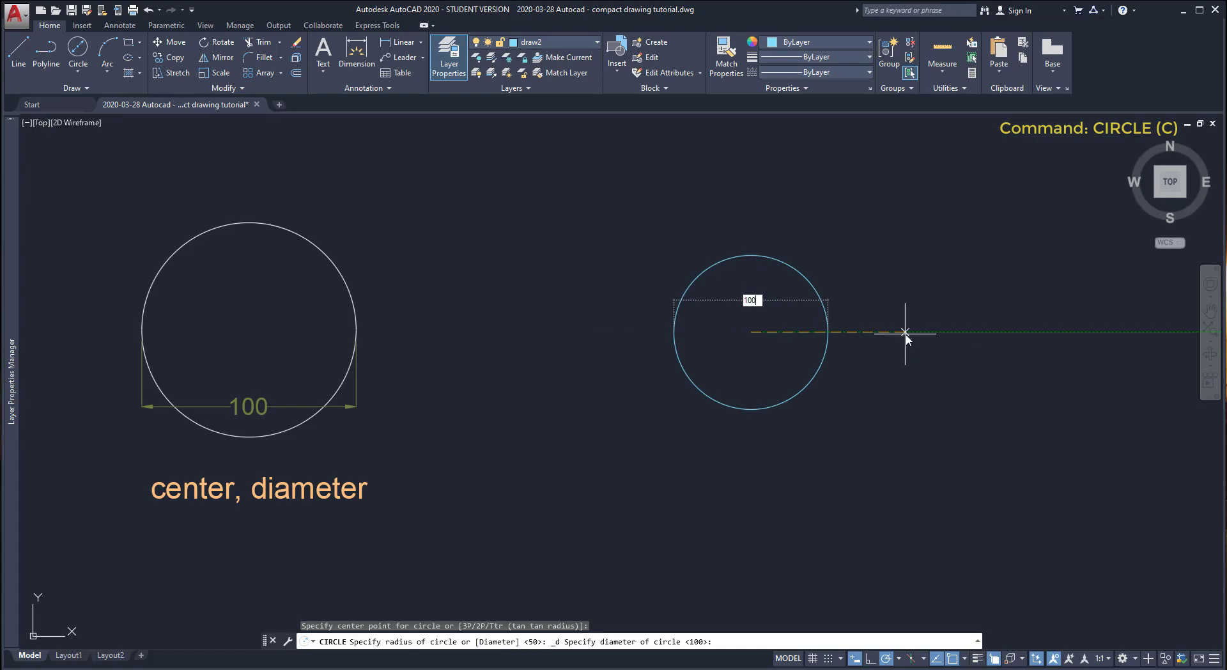
pyautogui.write('0')
pyautogui.press('Return')
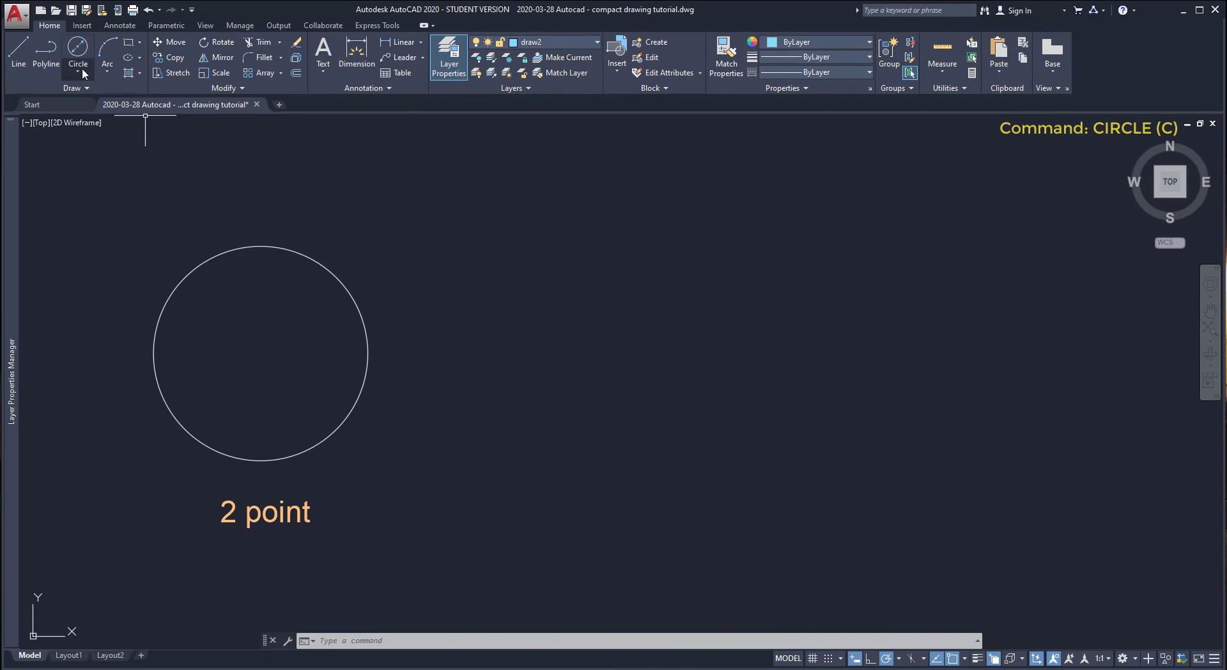
# Draw a 2-Point circle beside the "2 point" example by picking both ends of a slanted diameter
pyautogui.click(80, 70)
pyautogui.click(119, 147)
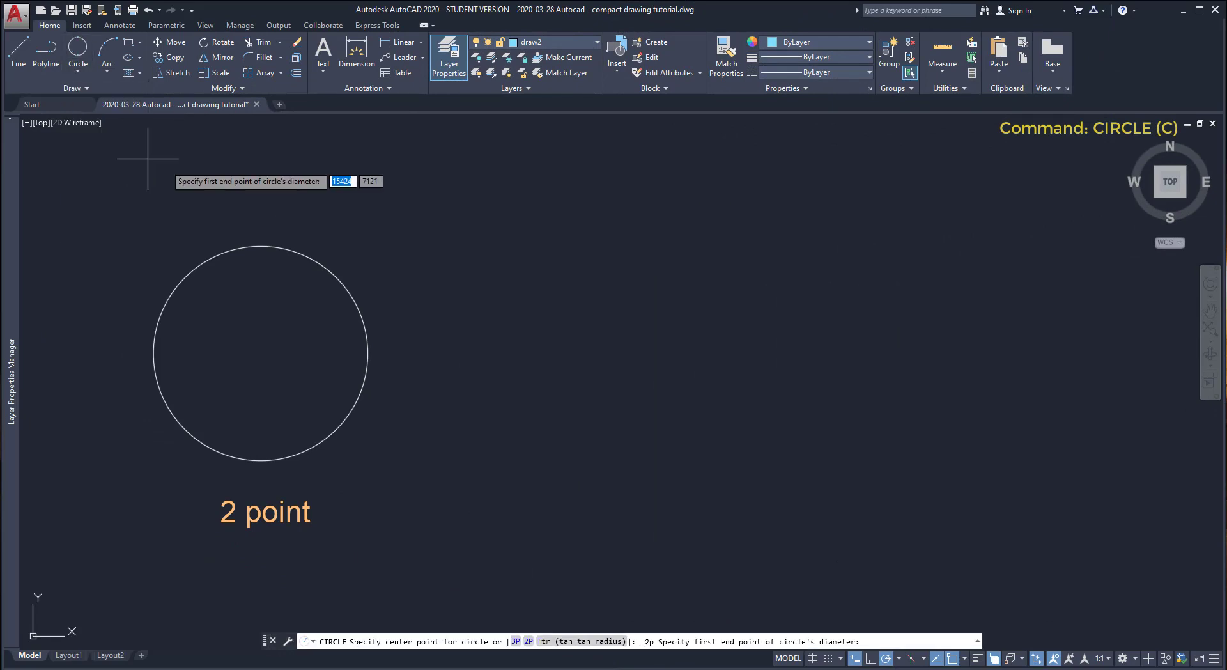
pyautogui.click(678, 424)
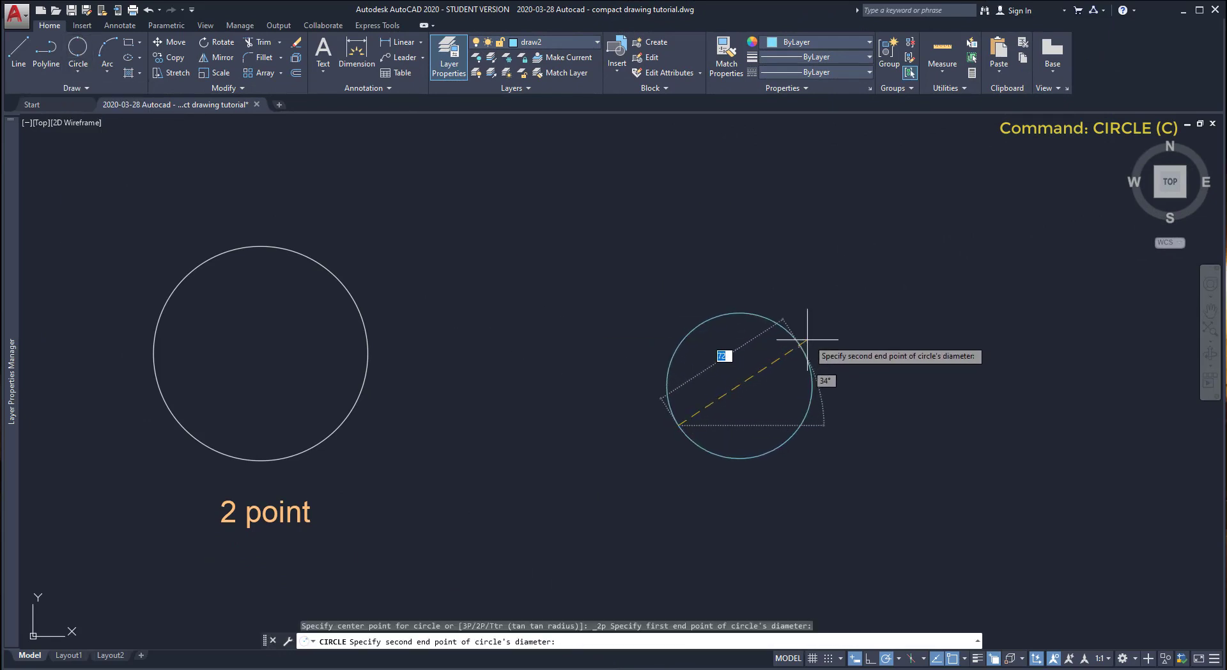
pyautogui.click(848, 294)
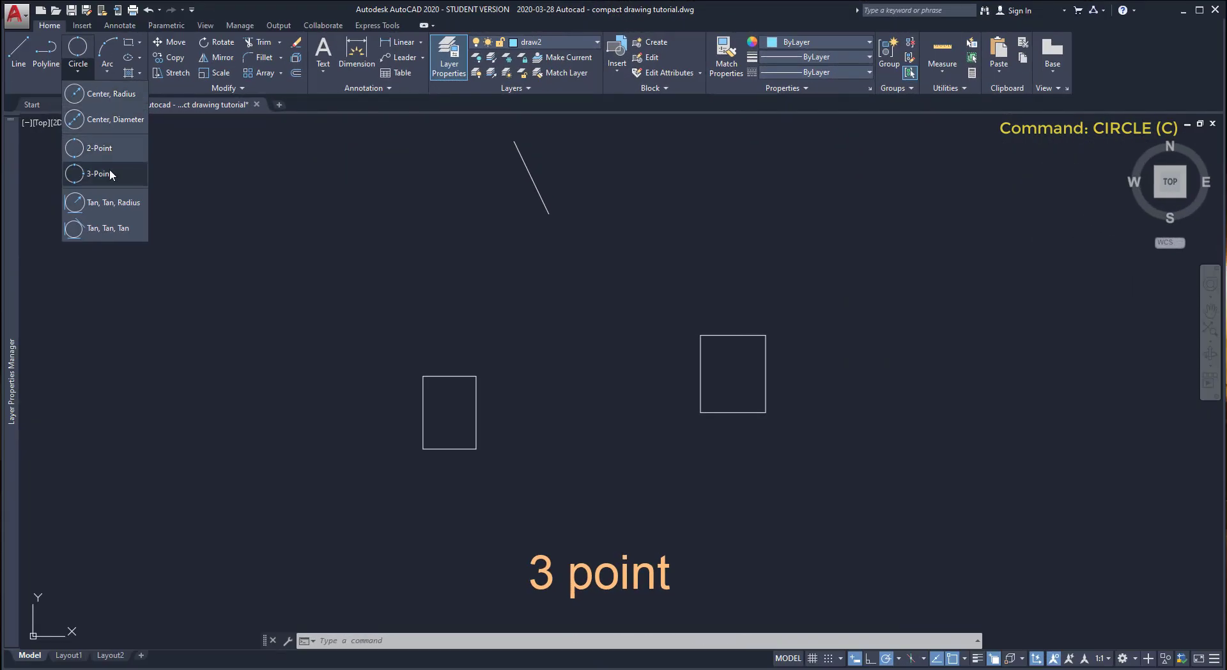
# Draw a 3-Point circle through the smaller rectangle's upper-right corner, the slanted line's lower end and the larger rectangle's upper-left corner
pyautogui.click(102, 173)
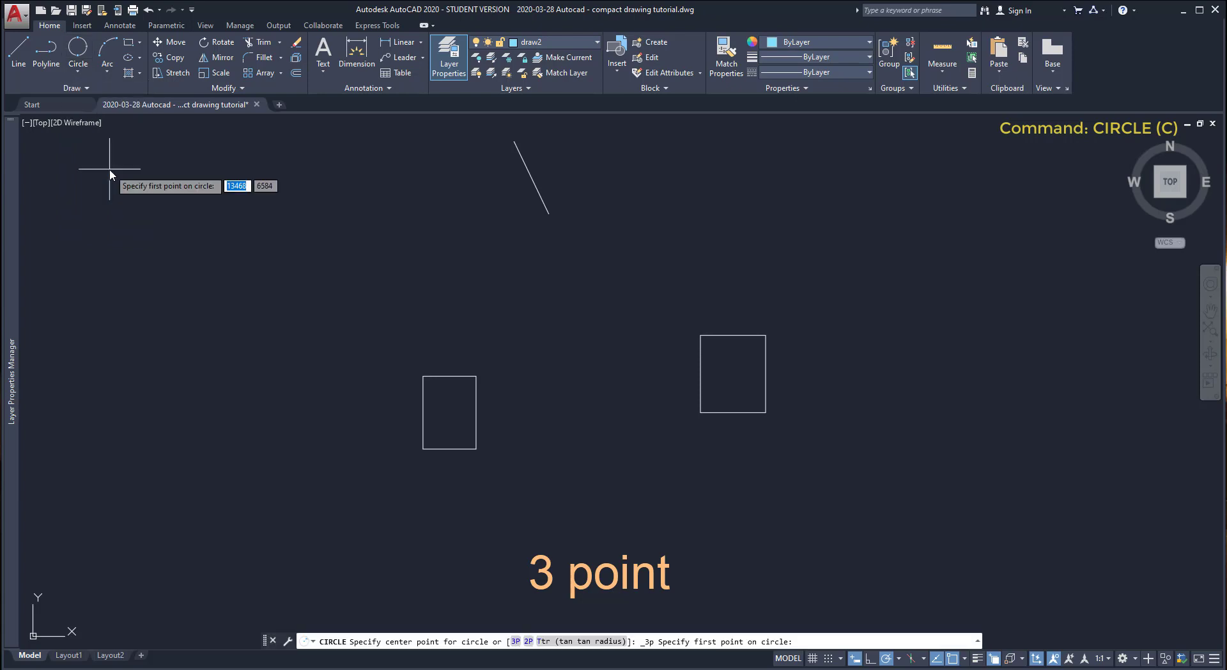
pyautogui.click(476, 376)
pyautogui.click(549, 213)
pyautogui.click(700, 334)
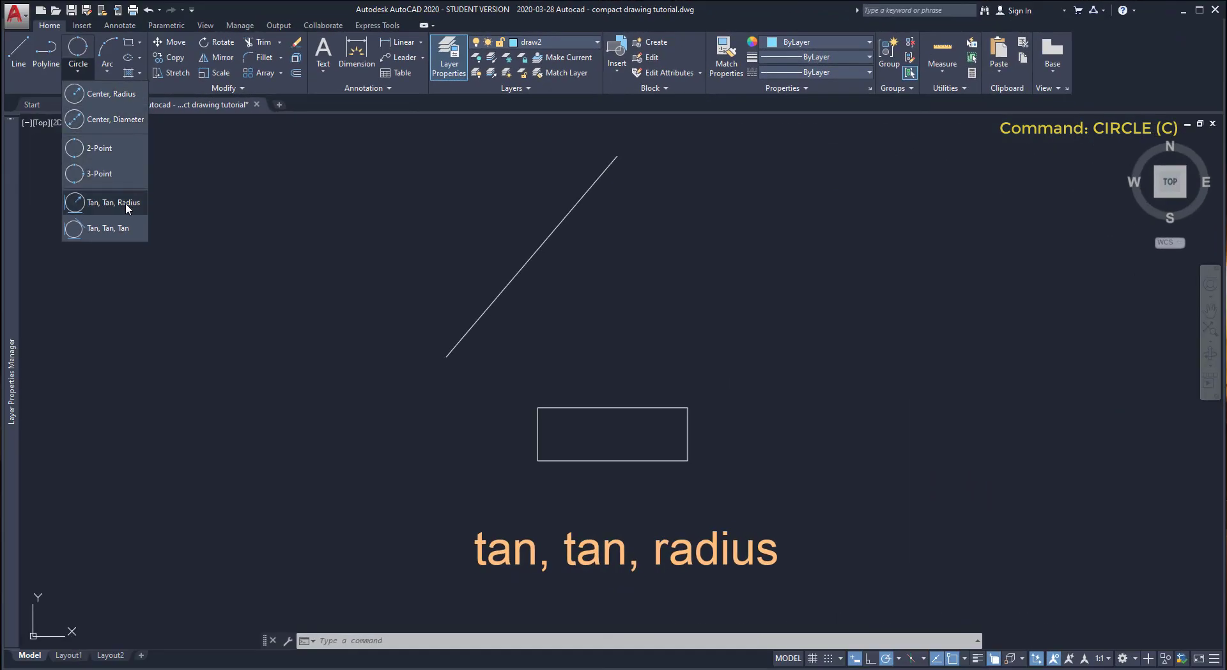
# Draw a Tan, Tan, Radius circle tangent to the slanted line and the rectangle's top edge with a radius of 20
pyautogui.click(127, 203)
pyautogui.click(505, 289)
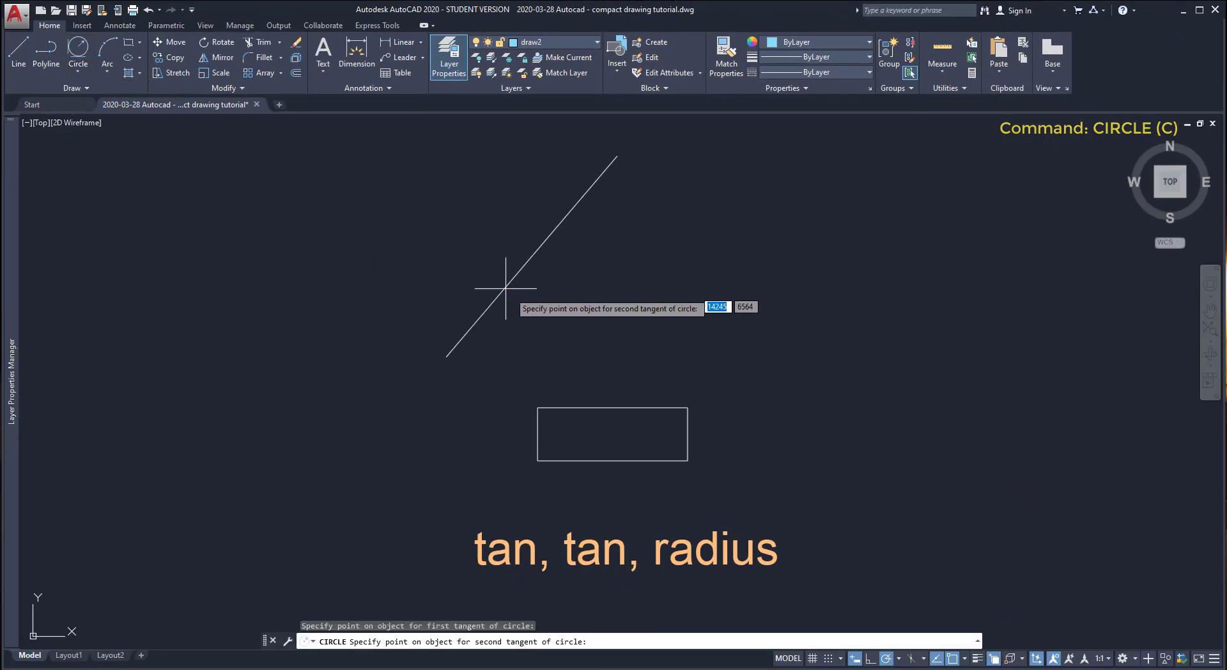
pyautogui.click(583, 406)
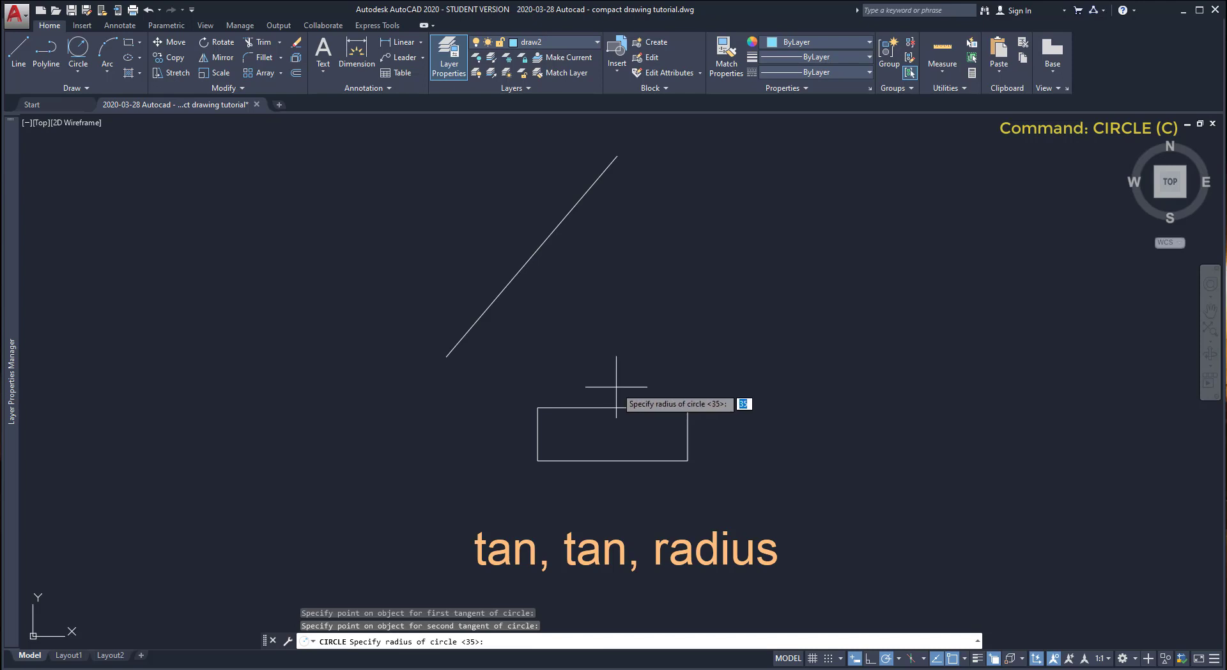
pyautogui.write('20')
pyautogui.press('Return')
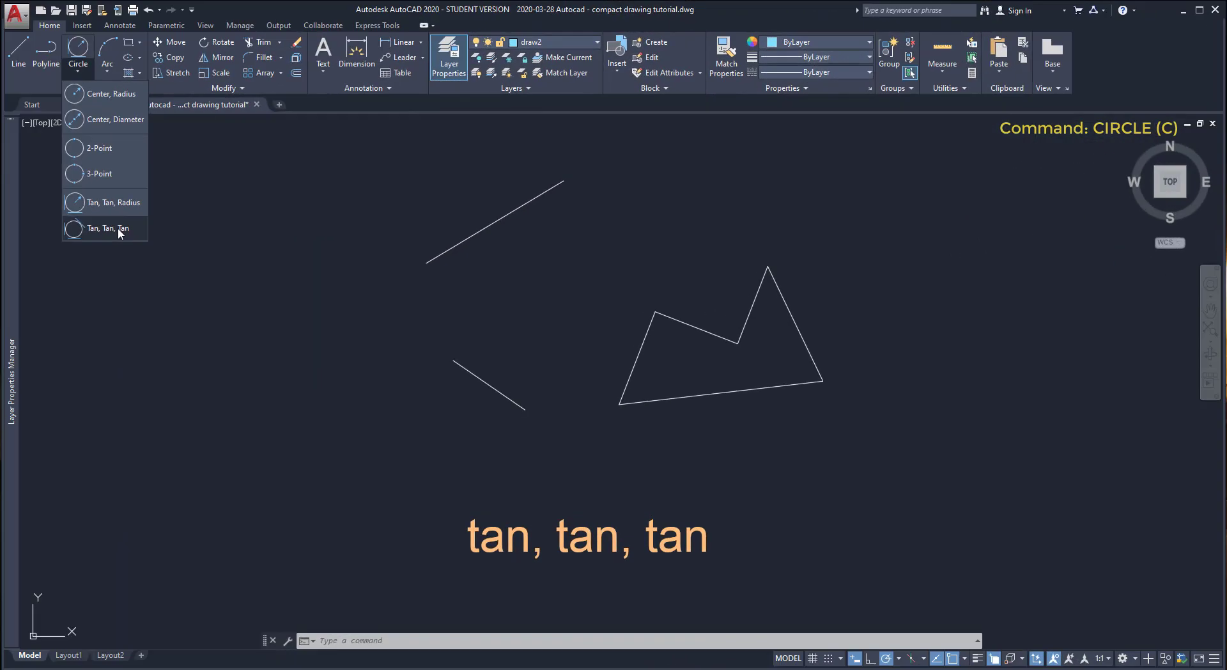
# Draw a Tan, Tan, Tan circle touching the upper slanted line, the lower slanted line and the left edge of the closed polygon
pyautogui.click(118, 227)
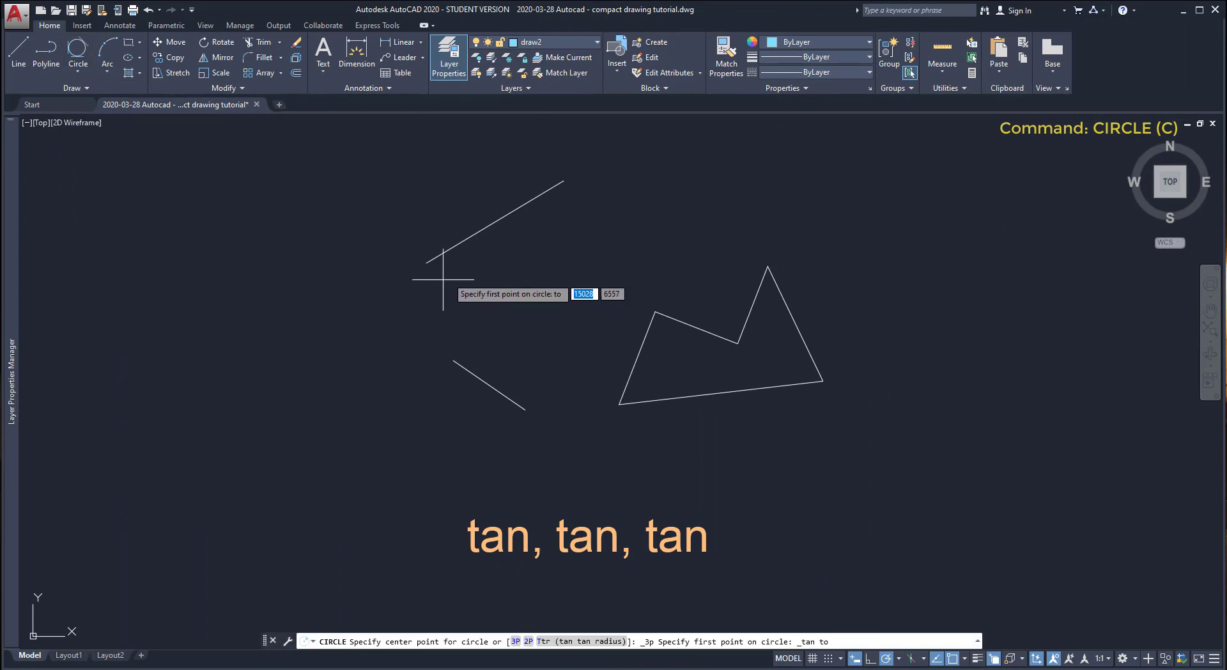
pyautogui.click(480, 233)
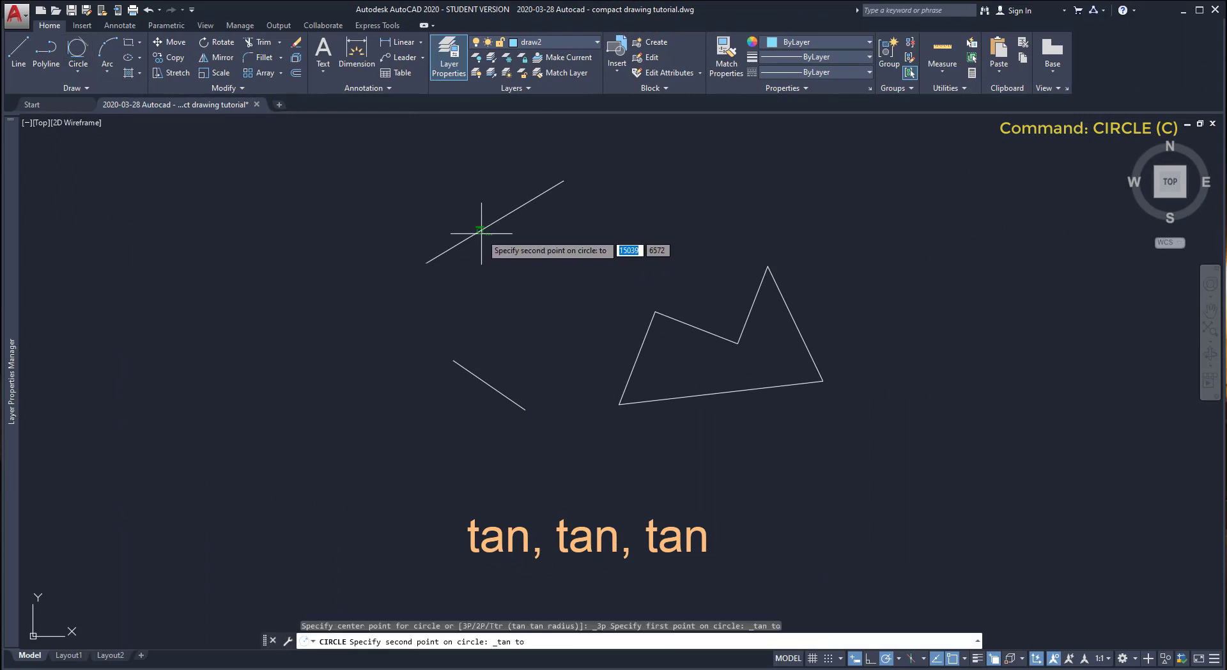
pyautogui.click(490, 386)
pyautogui.click(636, 362)
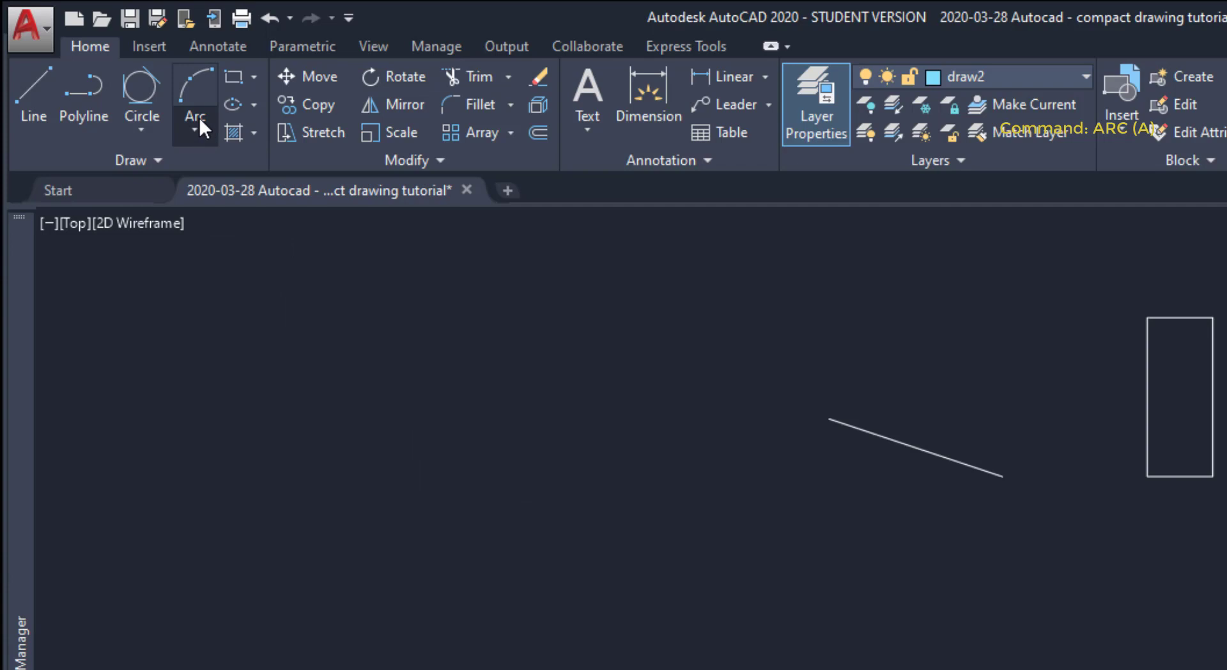
# Draw a 3-Point arc from the lower rectangle's upper-right corner through the slanted line's lower end to the tall rectangle's lower-left corner
pyautogui.click(198, 118)
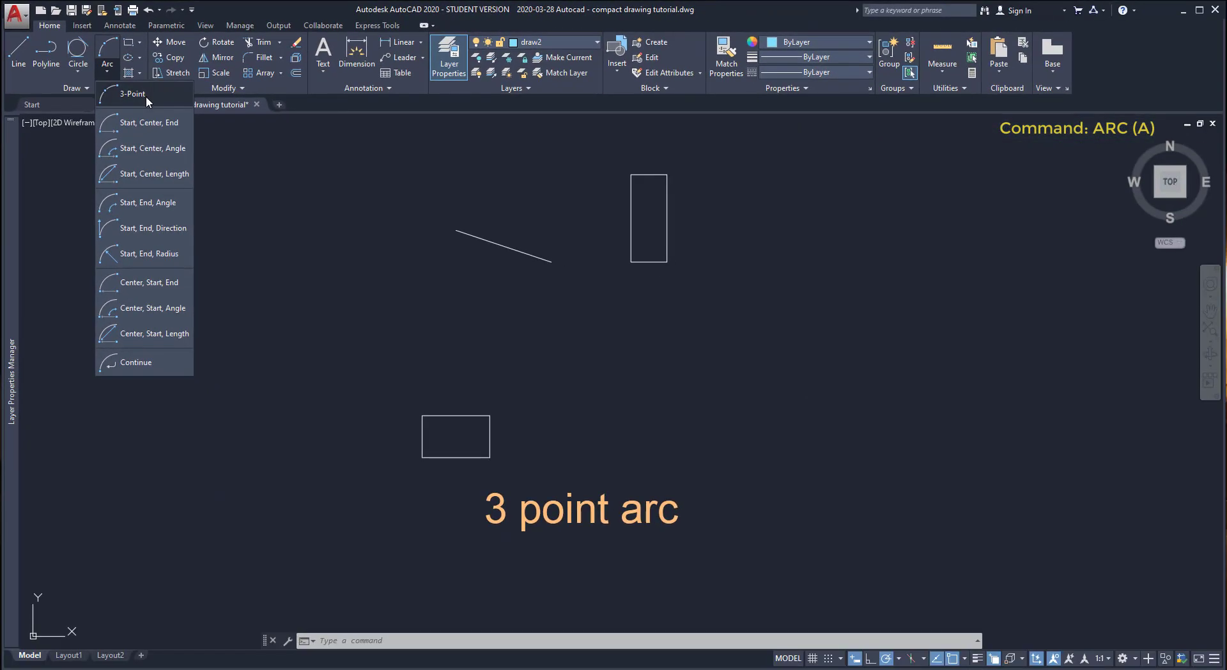
pyautogui.click(133, 94)
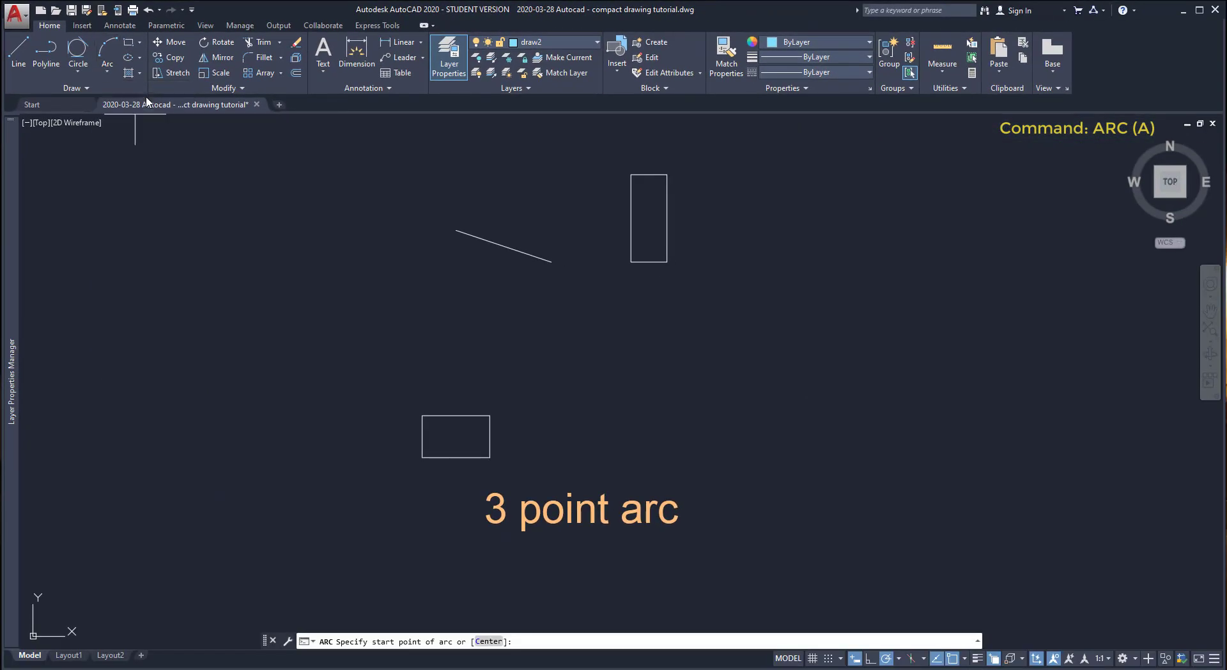
pyautogui.click(488, 415)
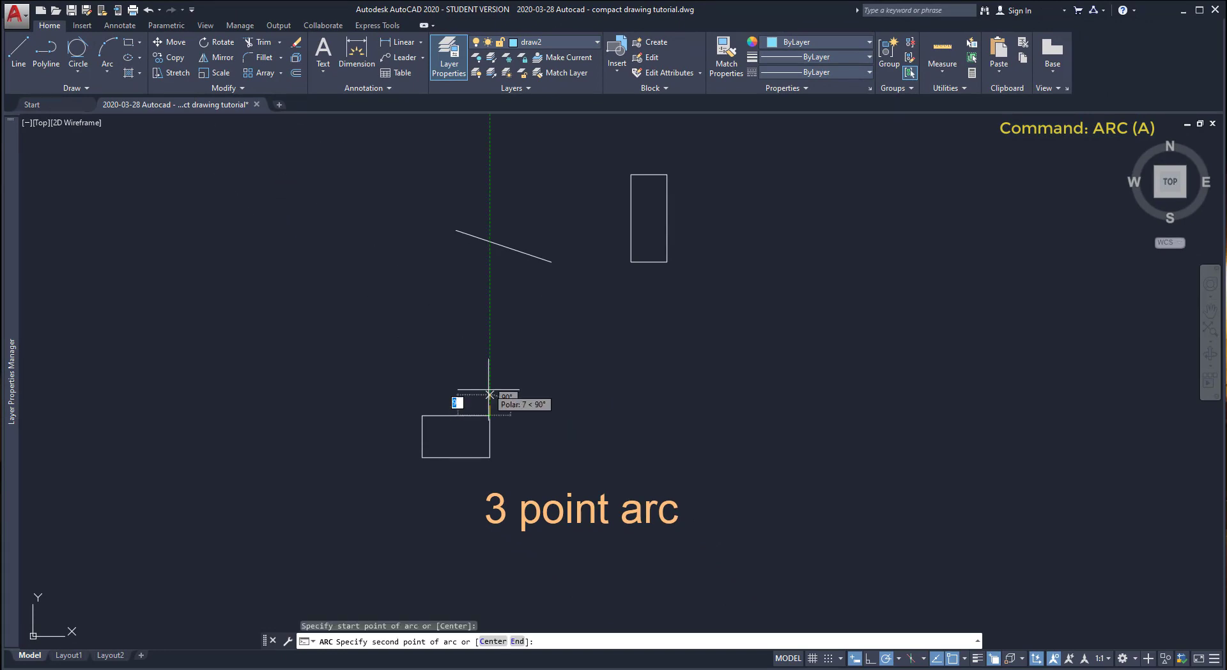
pyautogui.click(551, 261)
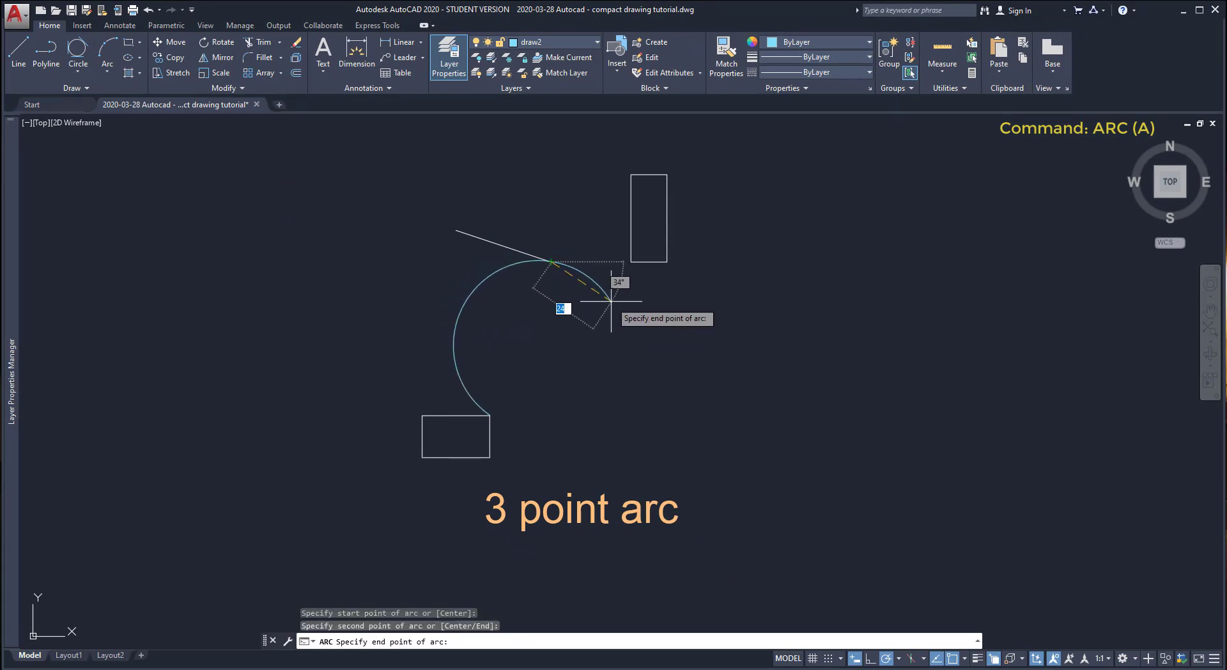
pyautogui.click(630, 262)
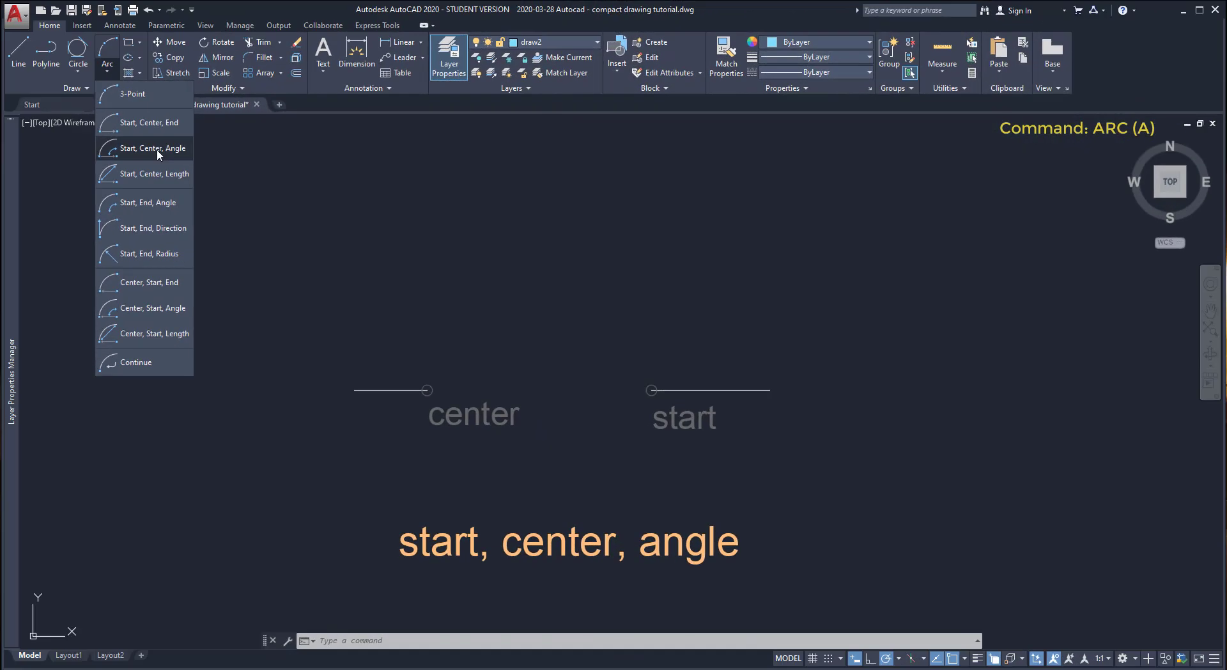
# Draw a Start, Center, Angle arc using the marked start and center points with an included angle of 30 degrees
pyautogui.click(156, 148)
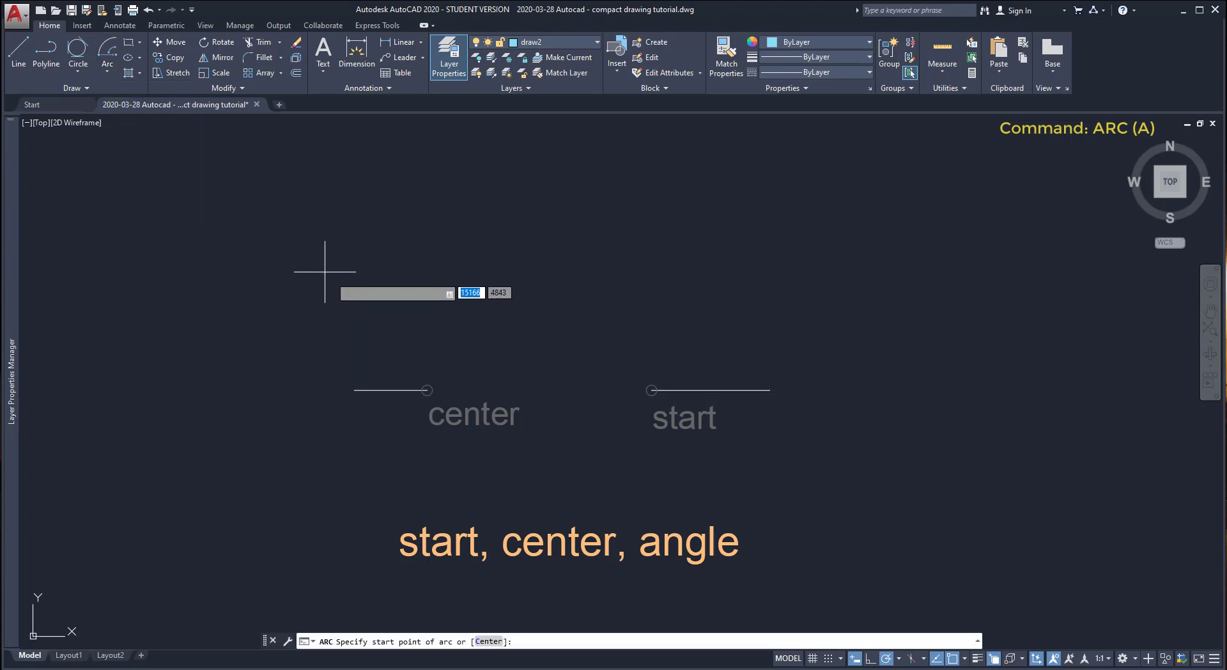
pyautogui.click(651, 390)
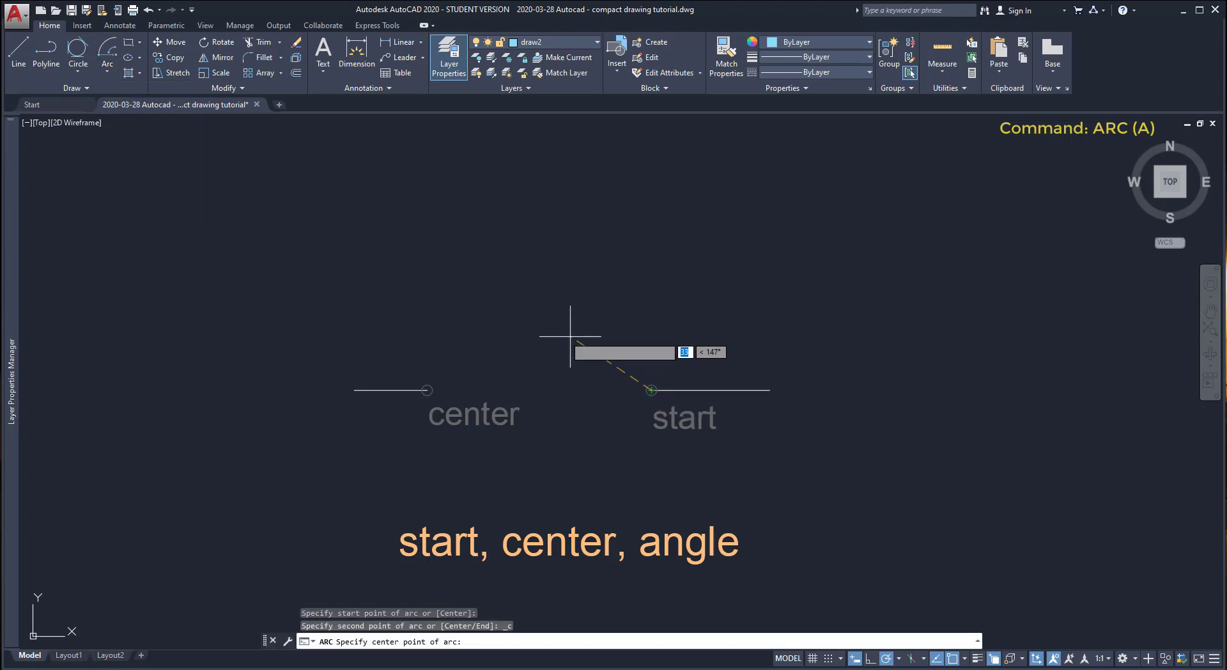
pyautogui.click(427, 389)
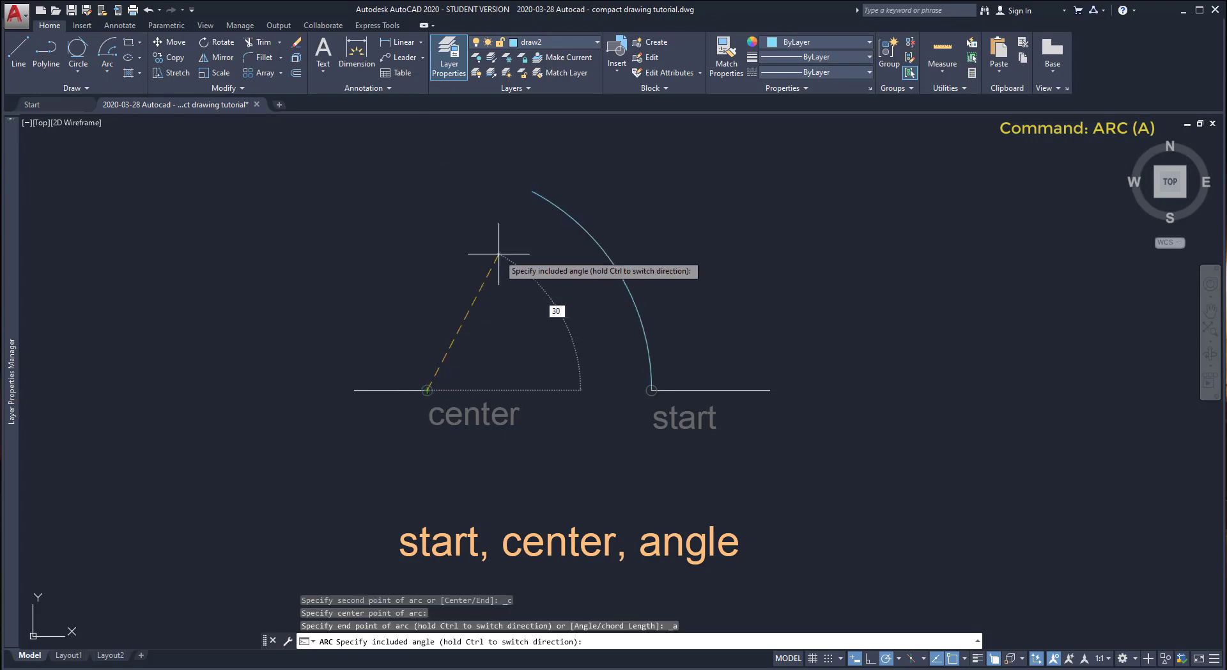
pyautogui.write('30')
pyautogui.press('Return')
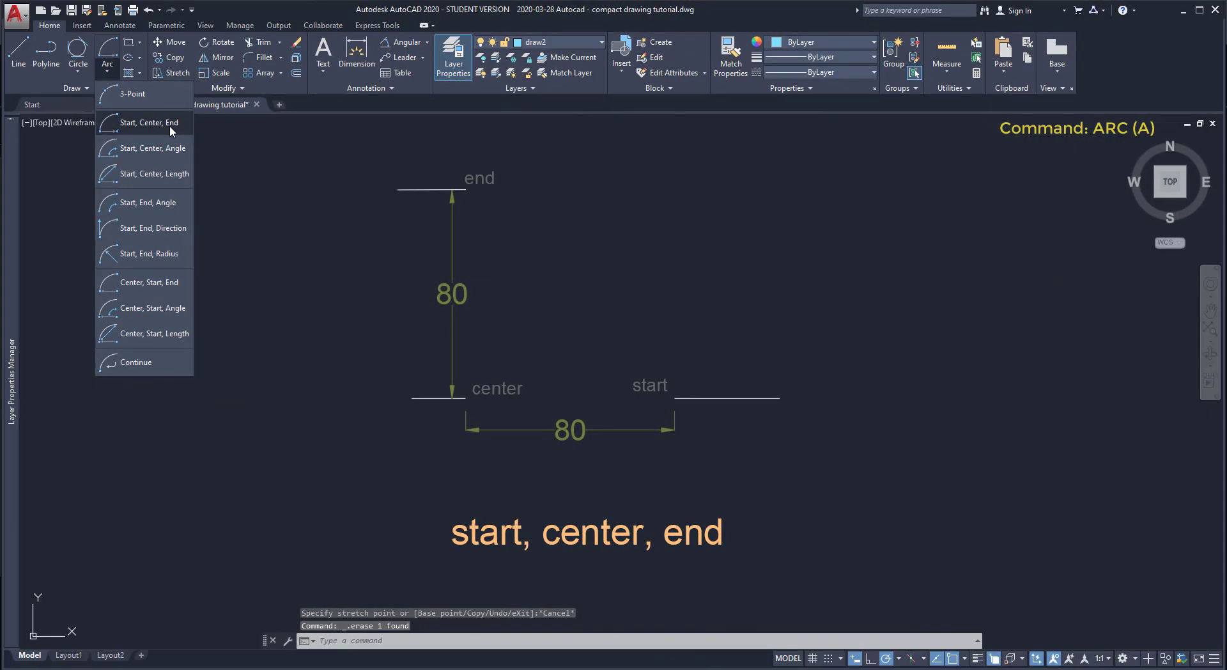
# Draw a Start, Center, End arc through the marked start, center and end points at the ends of the three lines
pyautogui.click(170, 125)
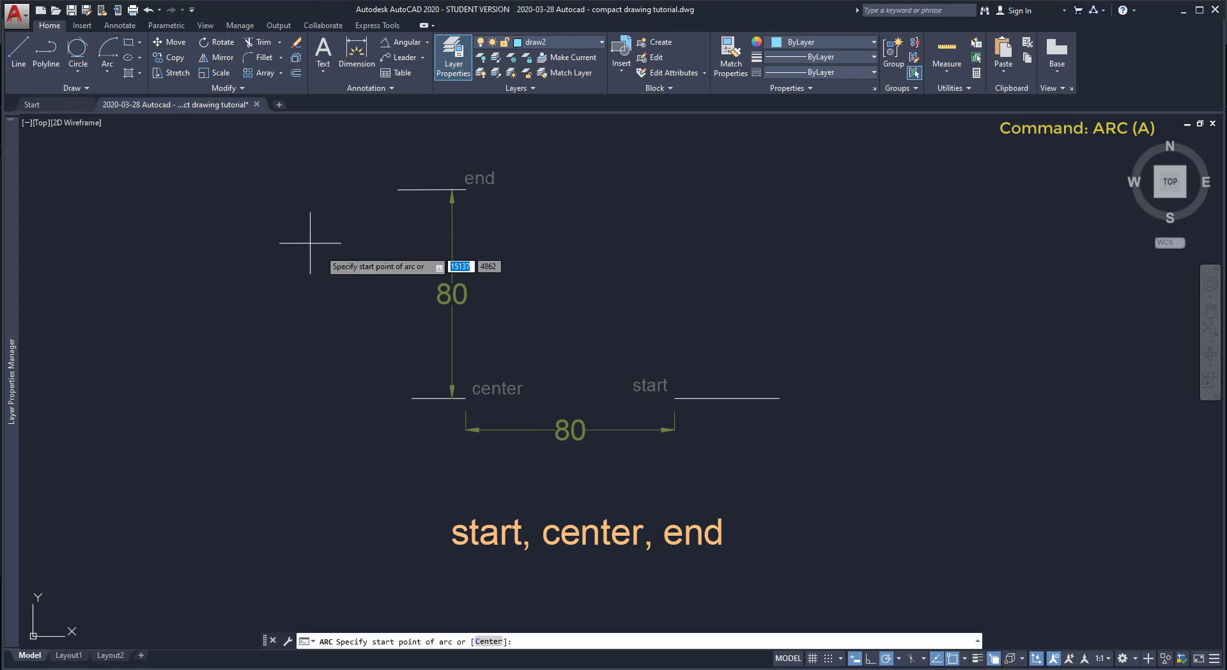
pyautogui.click(674, 398)
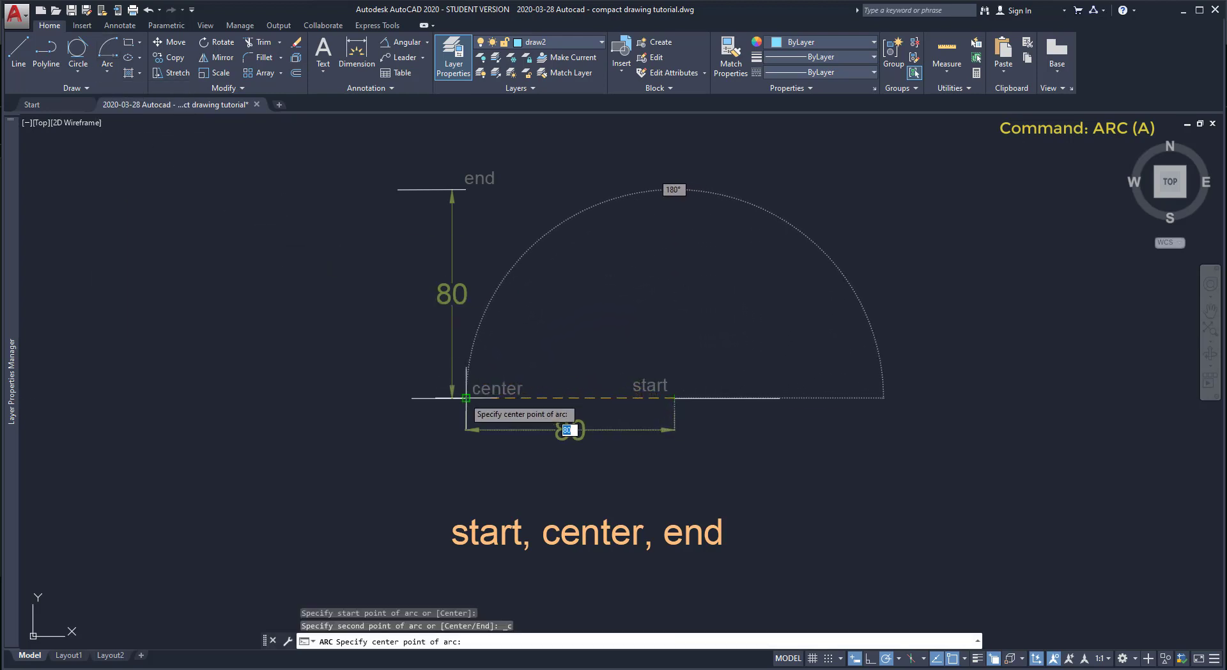
pyautogui.click(466, 397)
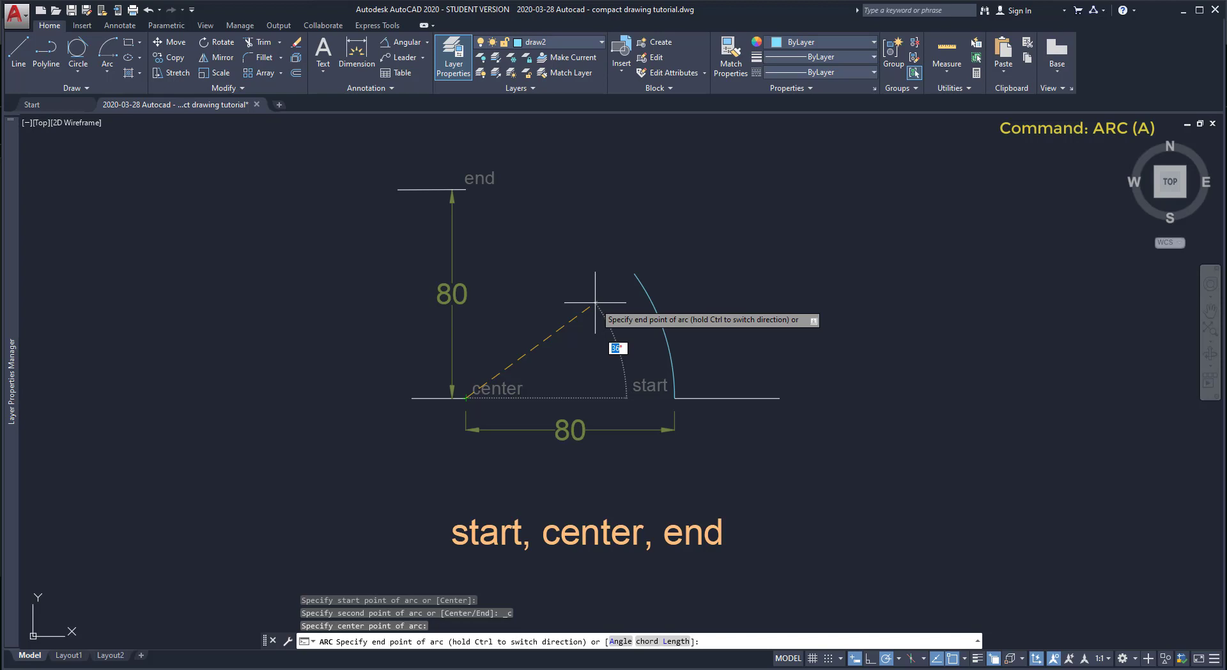
pyautogui.press('ctrl')
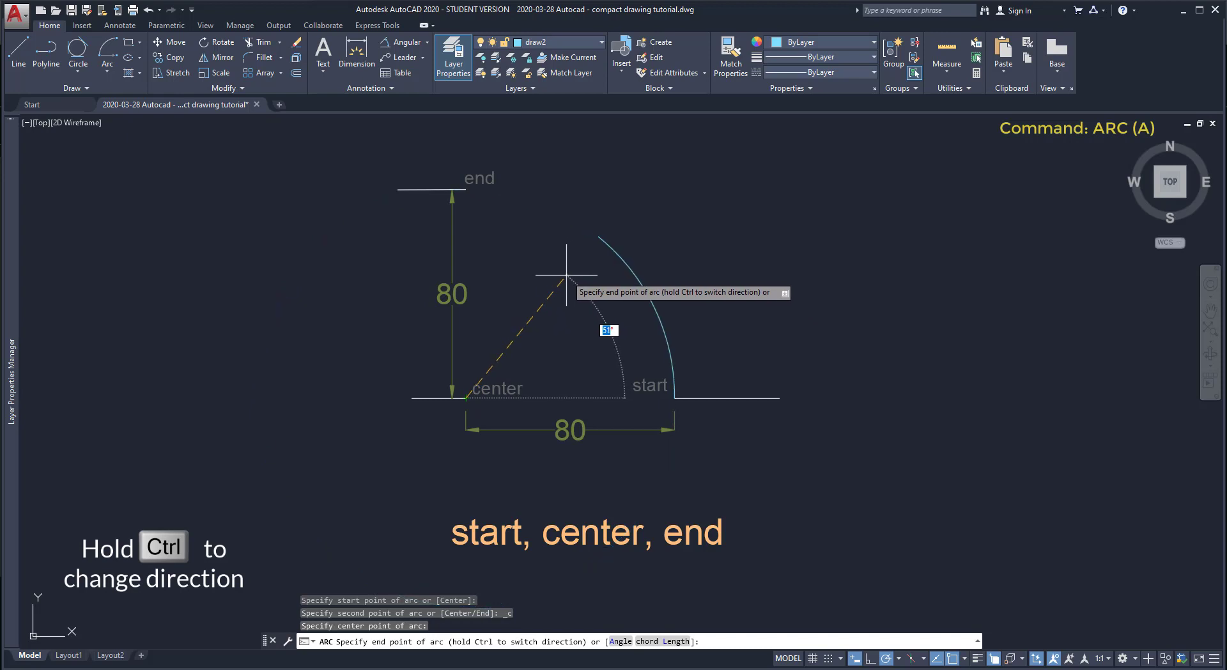
pyautogui.click(465, 189)
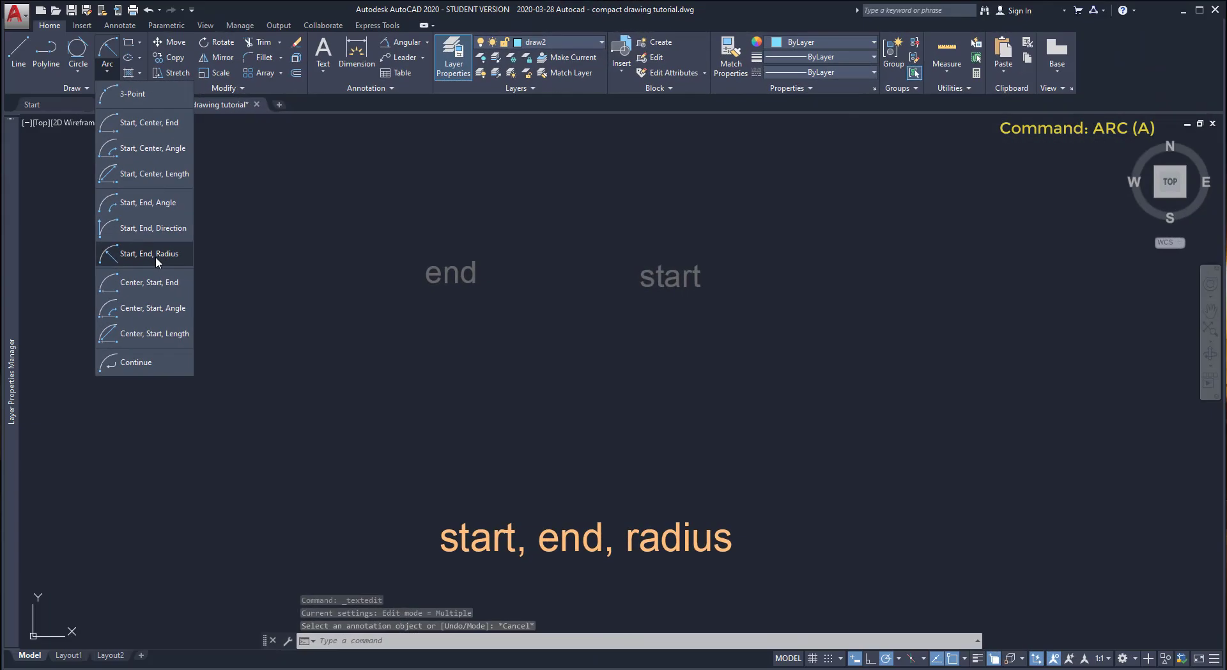
# Draw a Start, End, Radius arc from above the "start" label to above the "end" label, entering its radius
pyautogui.click(155, 254)
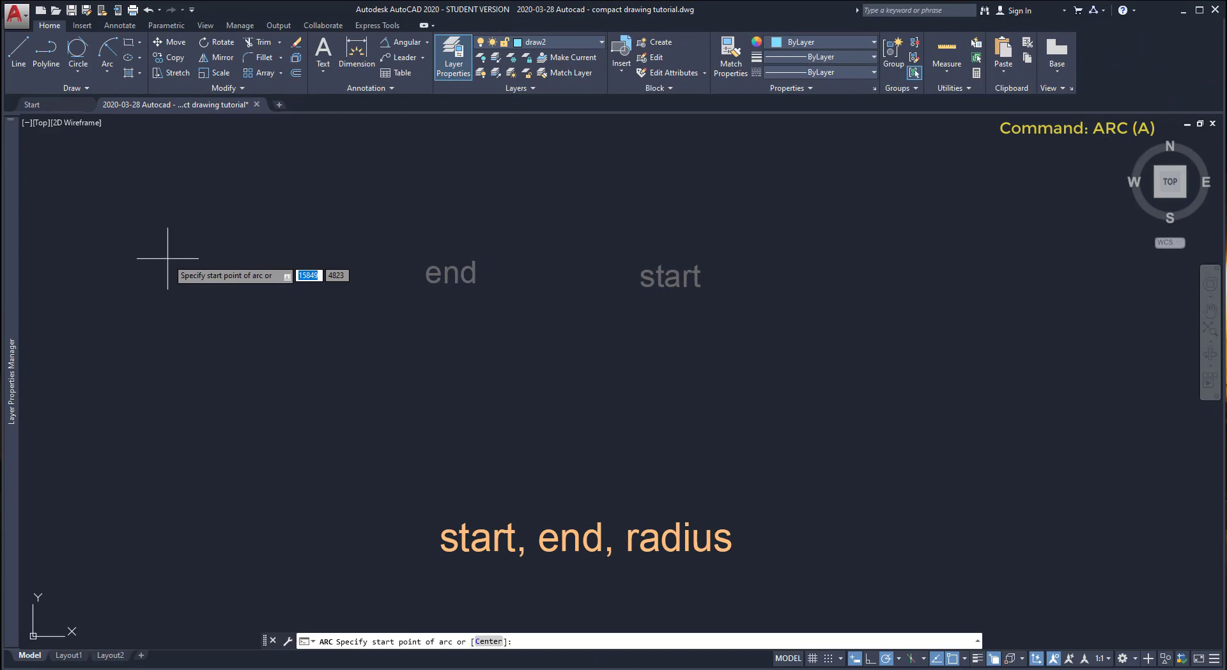
pyautogui.click(667, 258)
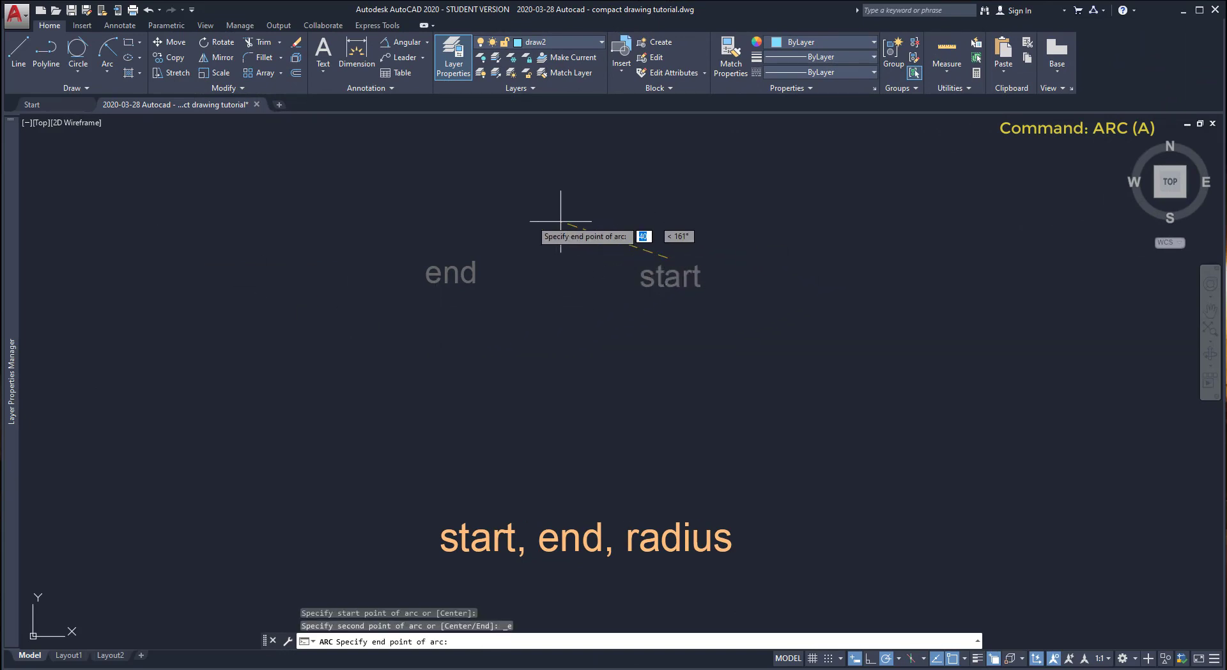
pyautogui.click(448, 253)
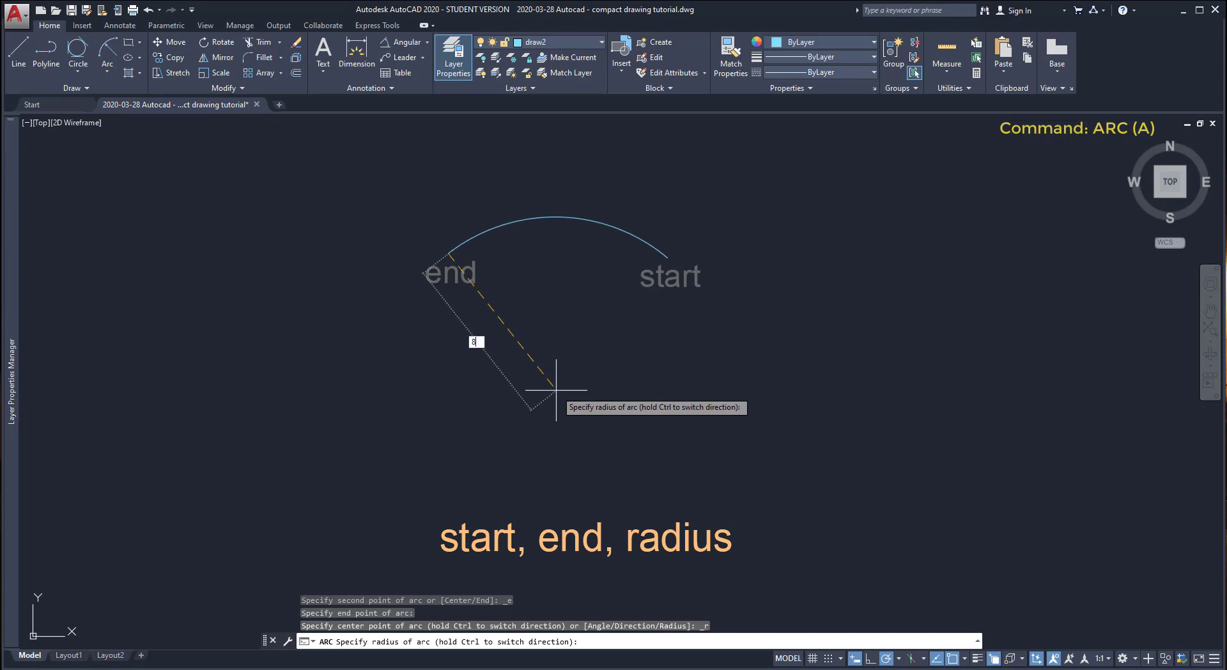
pyautogui.press('Return')
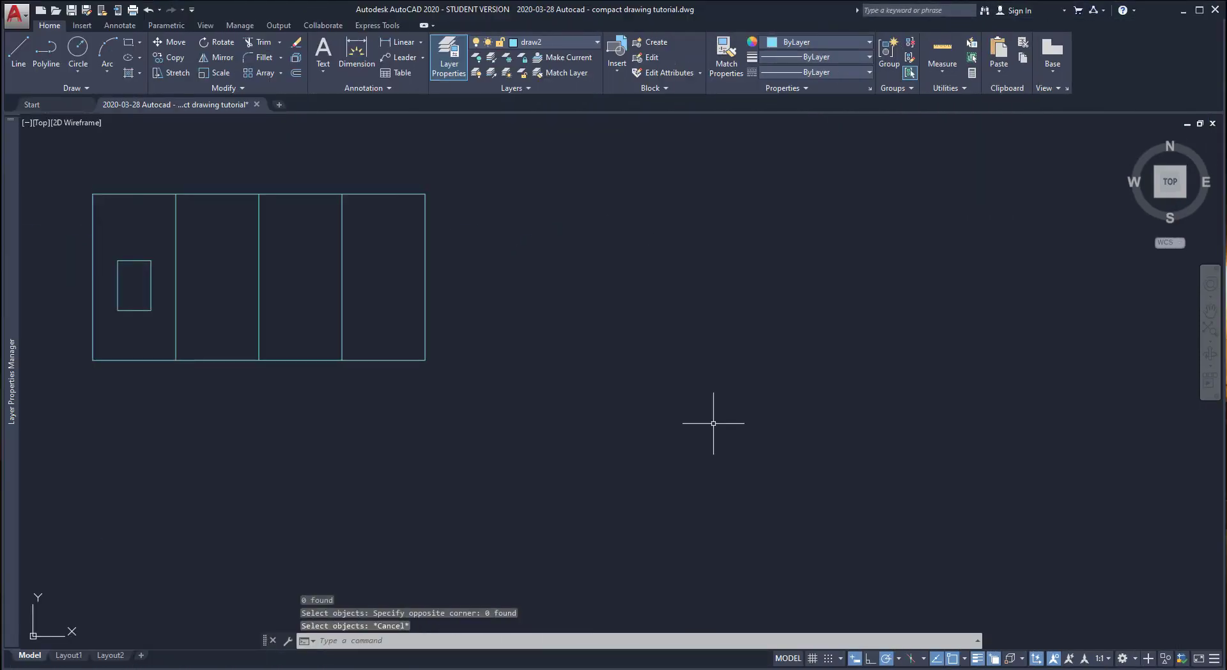
# Move the divided rectangle and its small inner rectangle about 336 units horizontally to the right, using the lower-left corner as base point
pyautogui.click(177, 43)
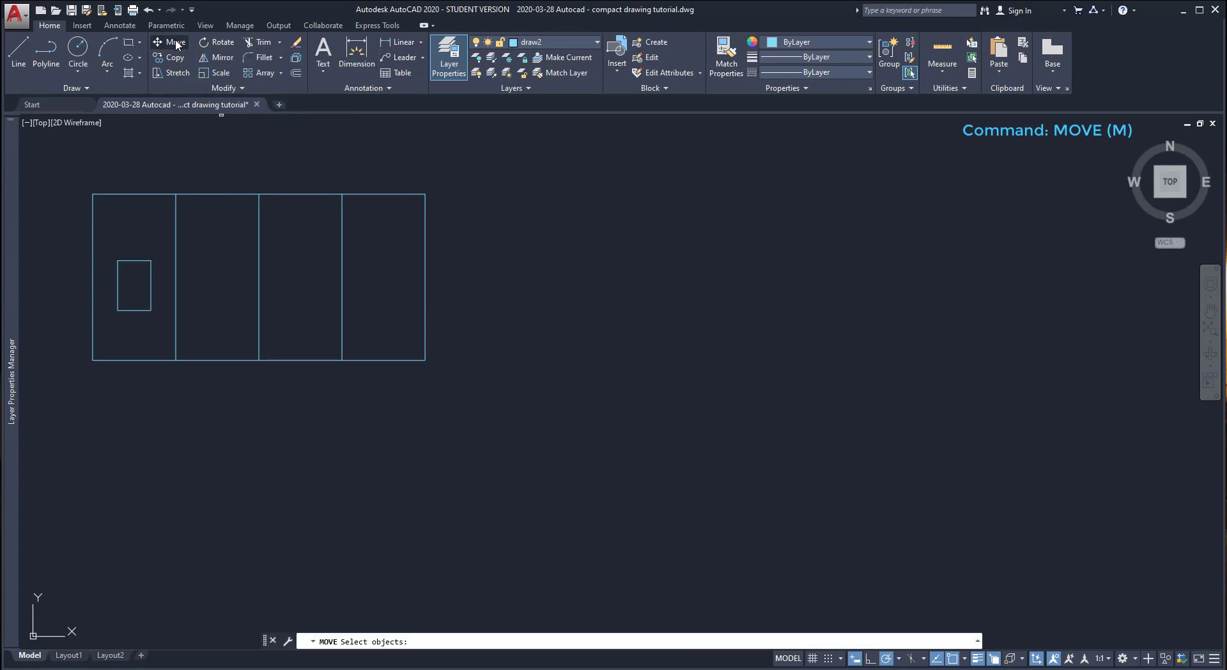
pyautogui.click(474, 387)
pyautogui.click(58, 173)
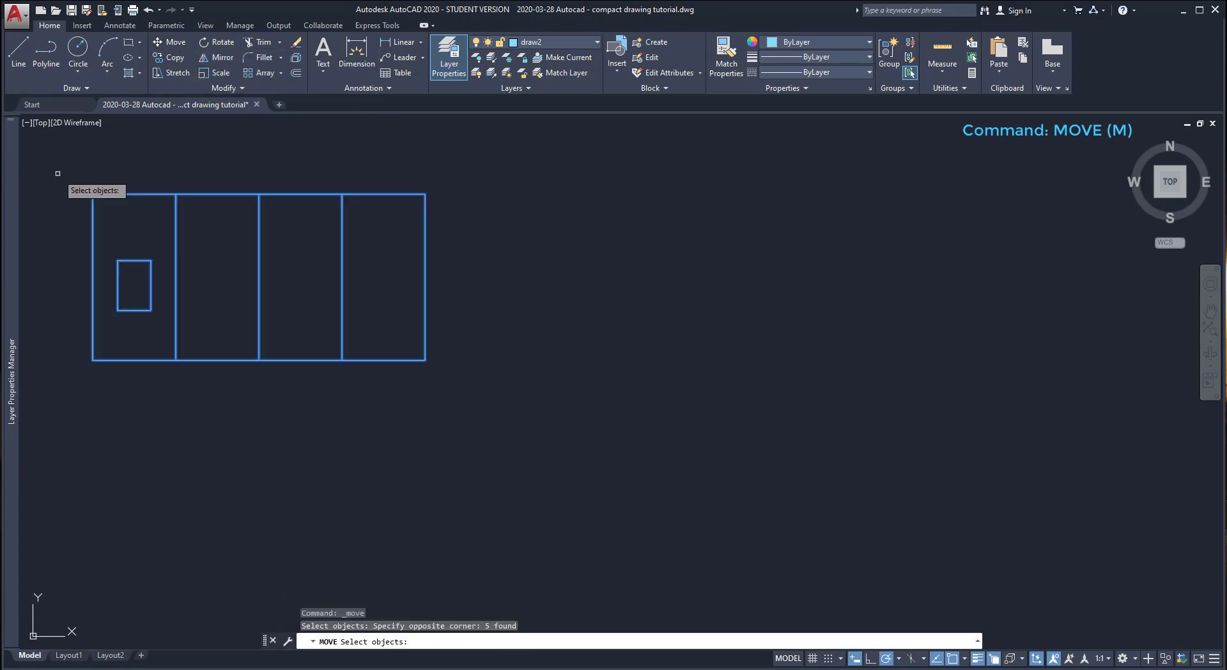
pyautogui.press('Return')
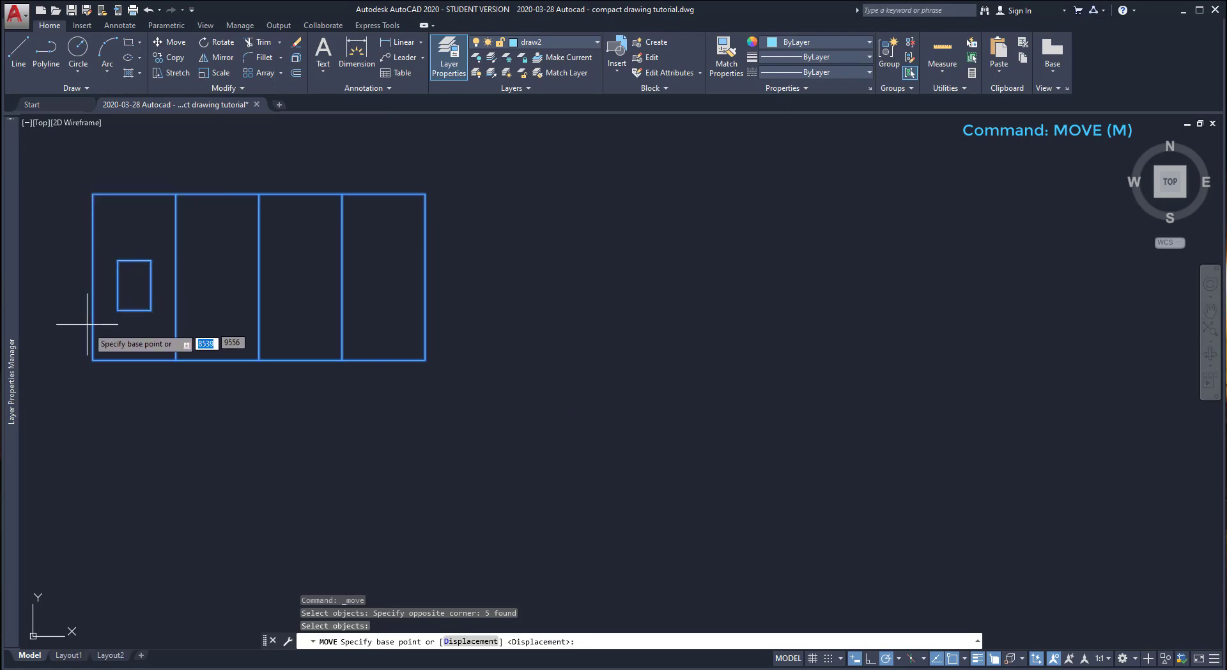
pyautogui.click(92, 360)
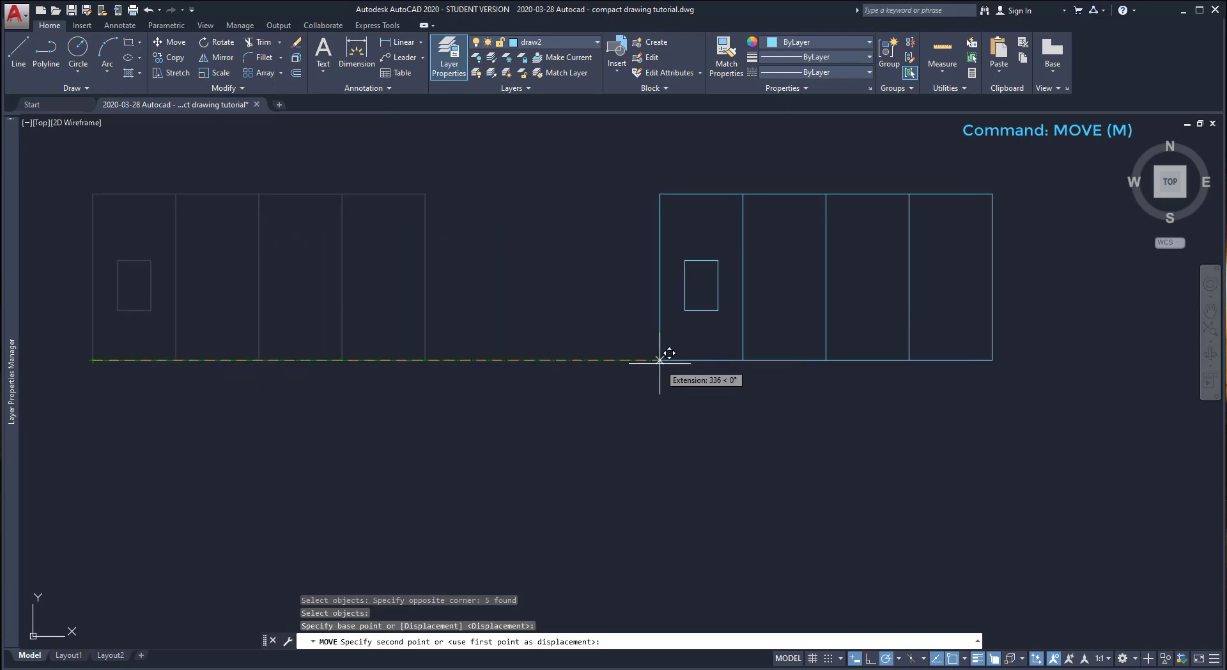
pyautogui.click(660, 360)
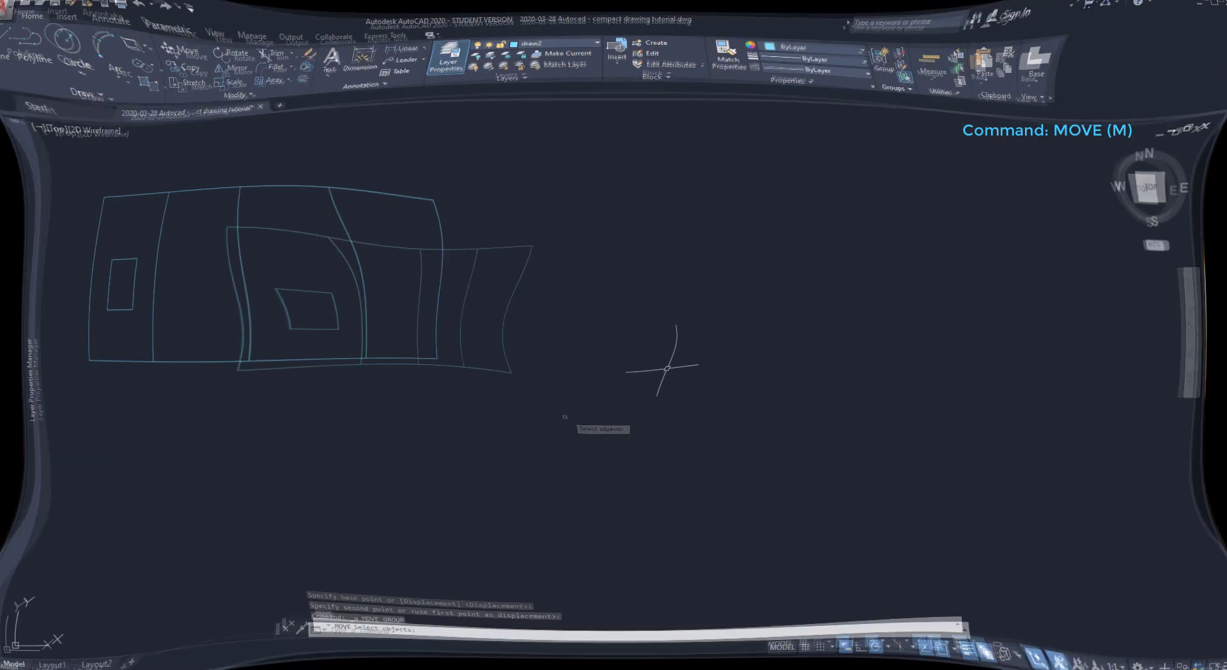
# Move the whole divided rectangle about 159 units down to the right, using the lower end of its middle divider as base point
pyautogui.click(565, 419)
pyautogui.click(170, 192)
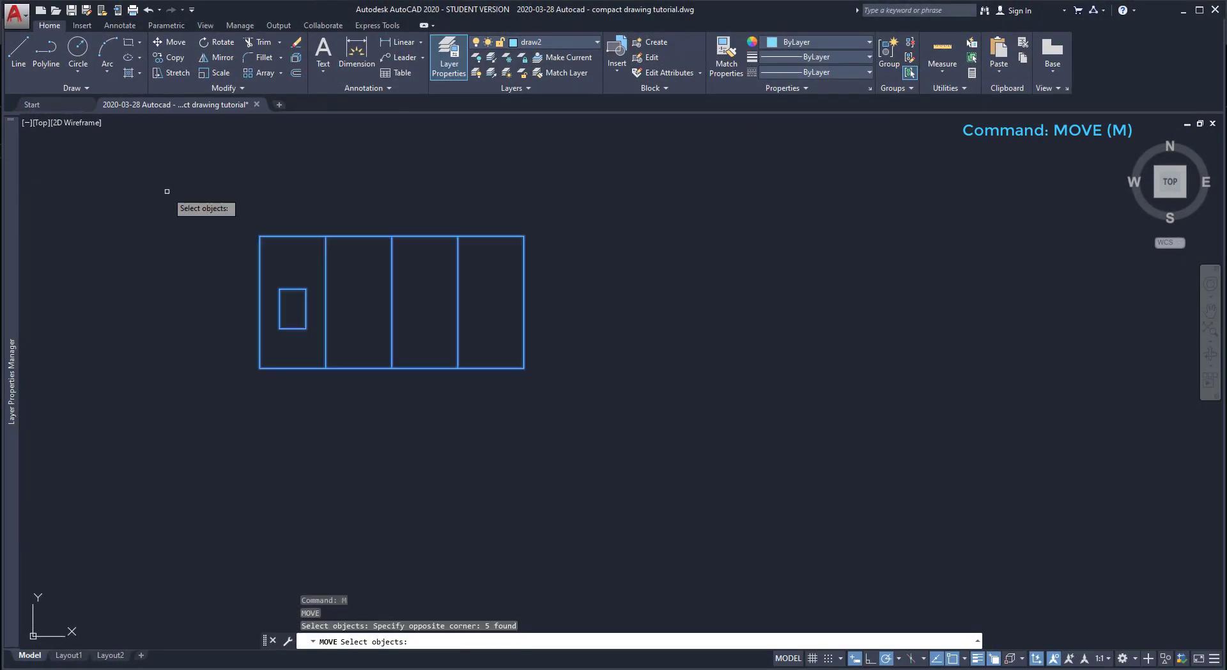
pyautogui.press('Return')
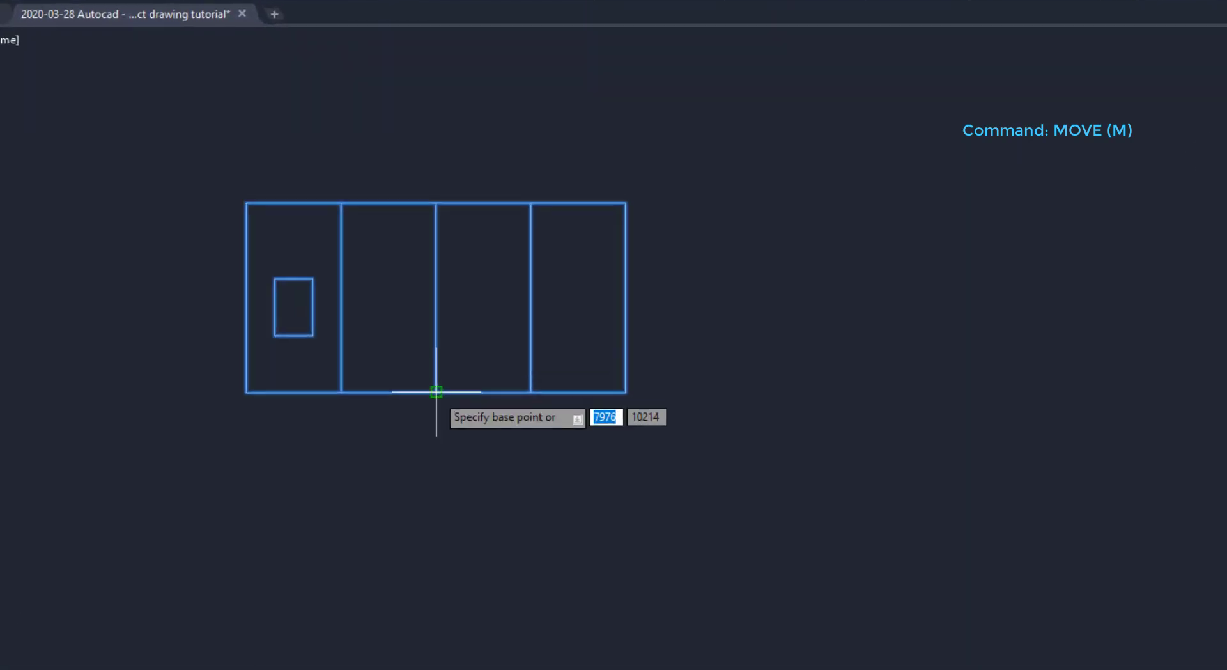
pyautogui.click(470, 411)
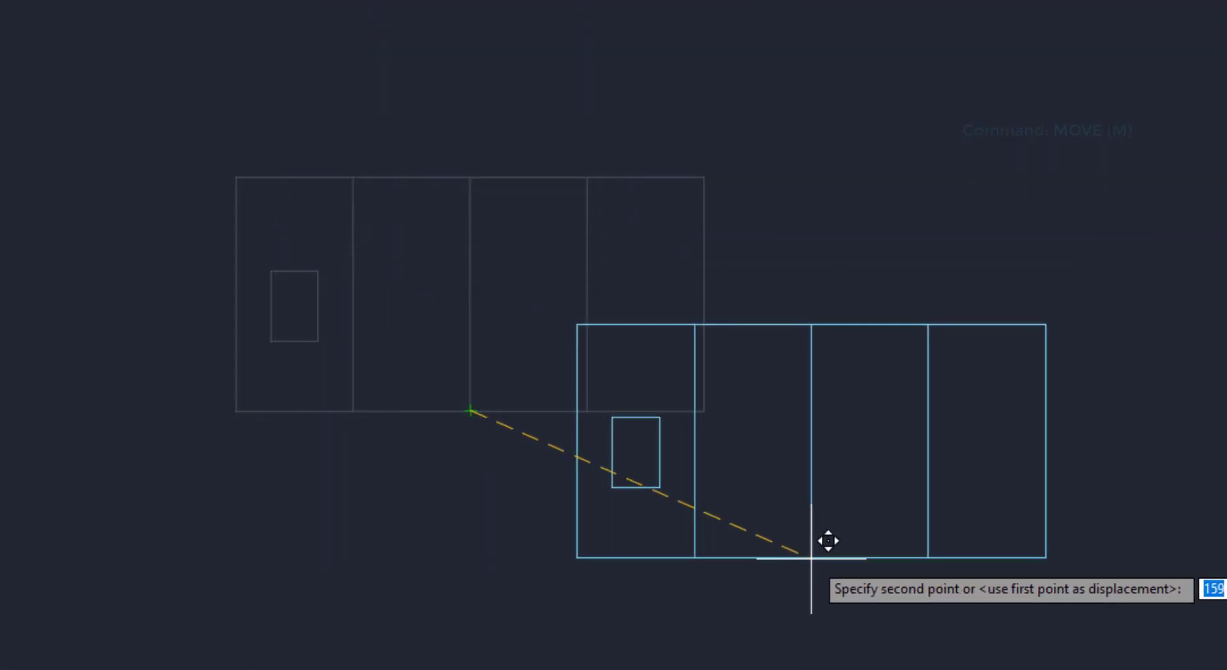
pyautogui.click(811, 557)
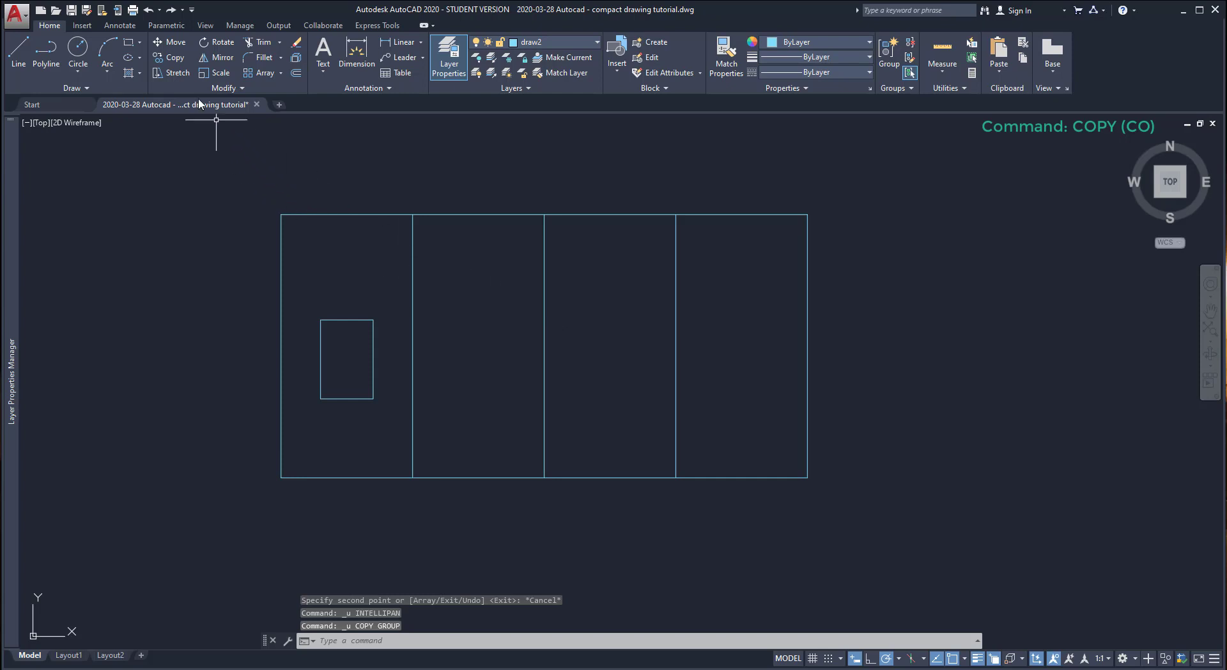
# Copy the small inner rectangle into the other three compartments, using the large rectangle's lower-left corner as base point and the dividers' lower ends as targets
pyautogui.click(170, 57)
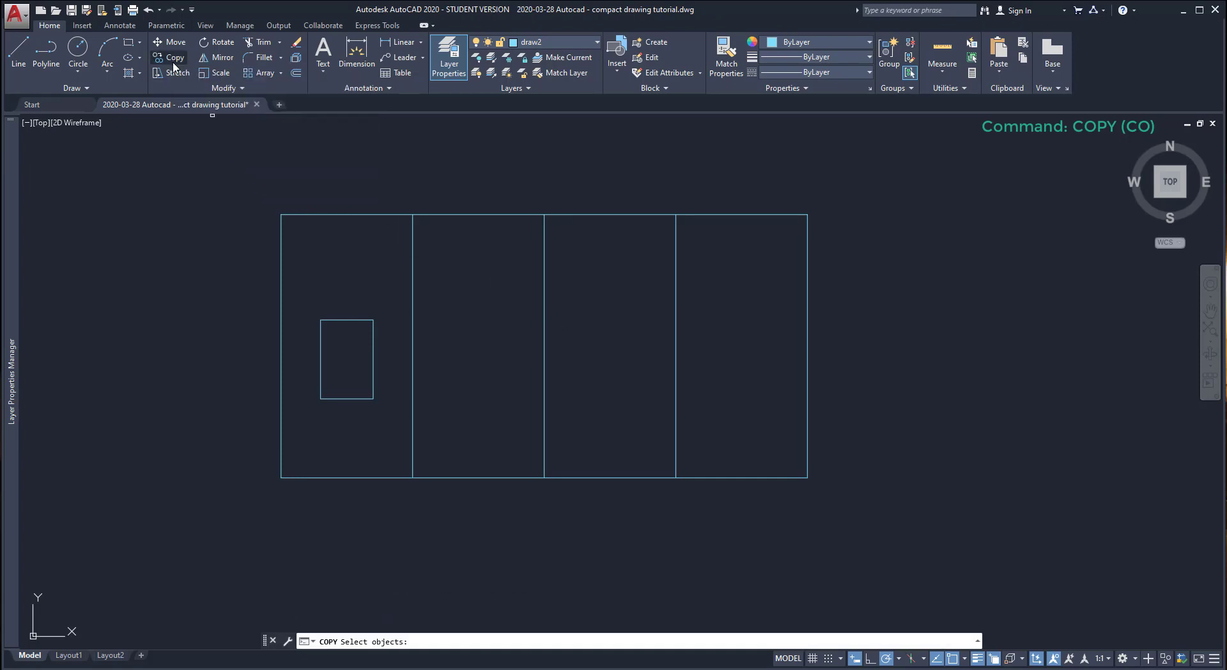
pyautogui.click(365, 397)
pyautogui.press('Return')
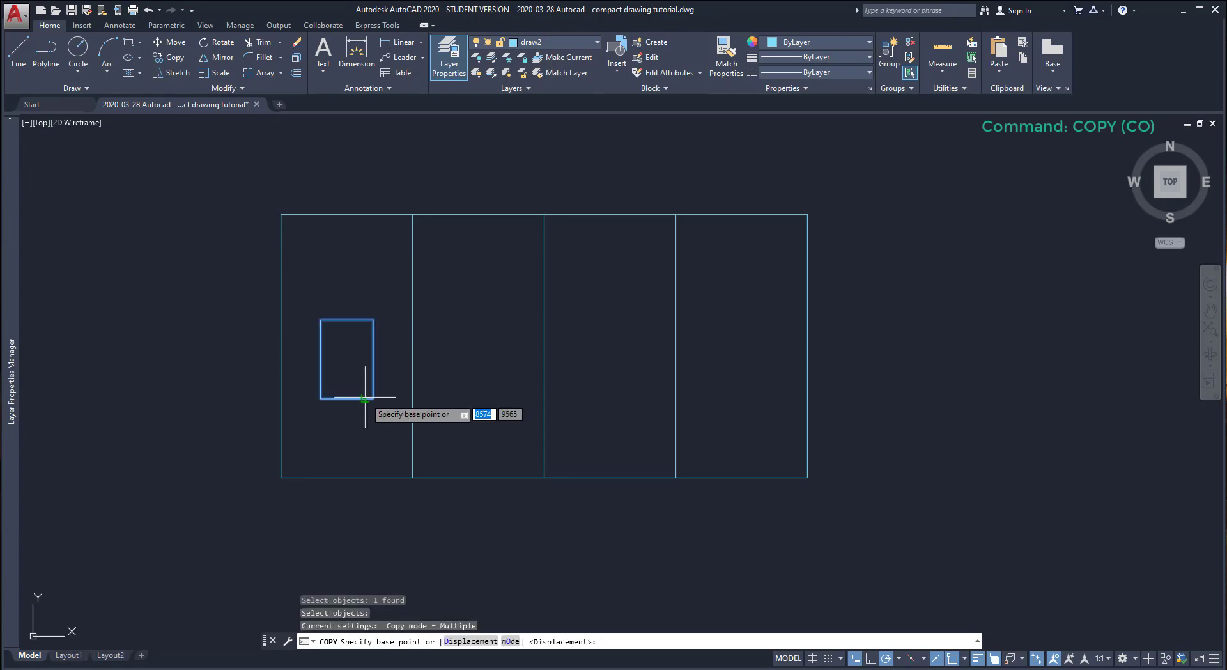
pyautogui.click(281, 476)
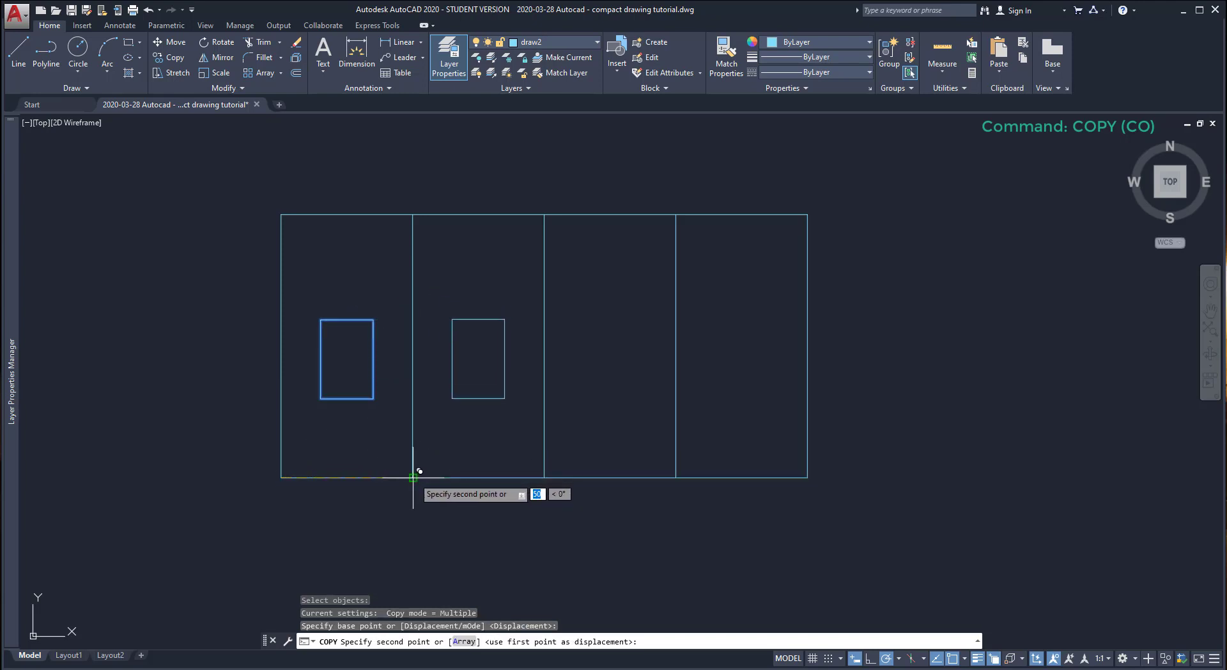
pyautogui.click(413, 477)
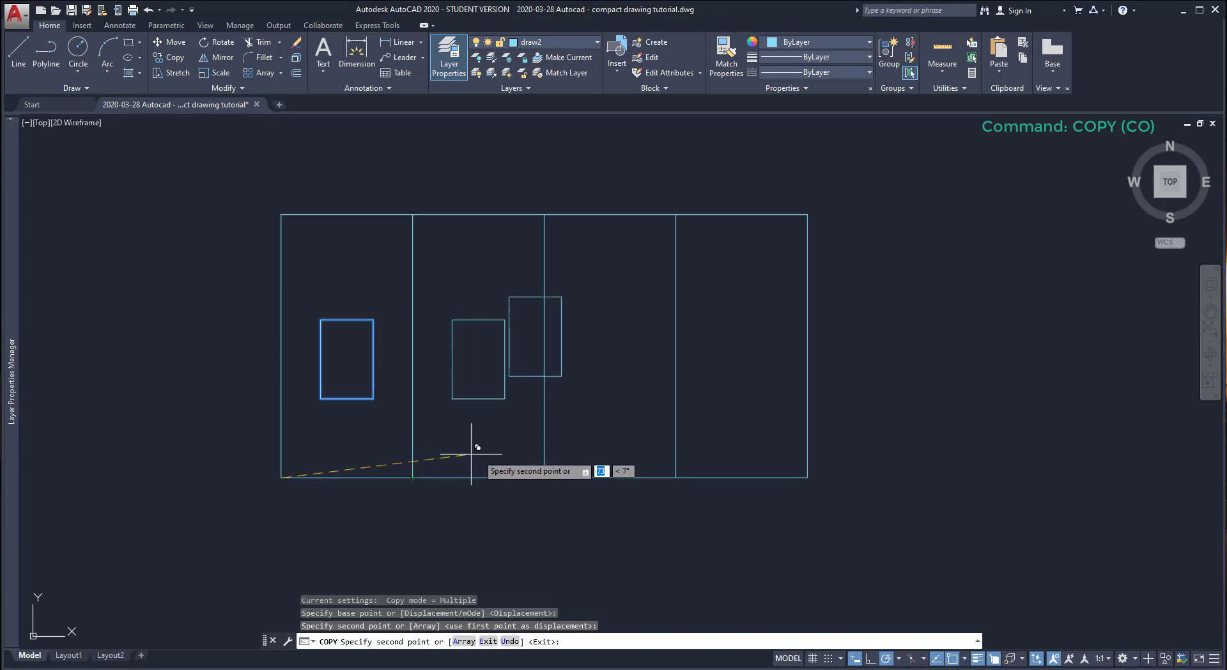
pyautogui.click(545, 477)
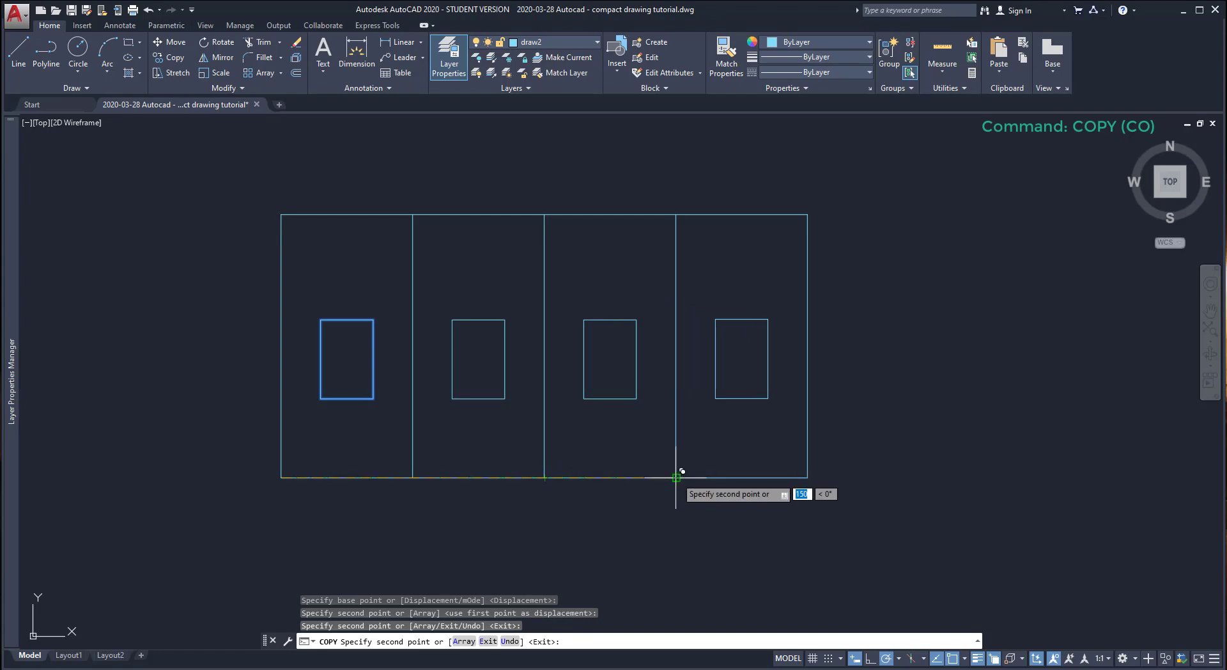
pyautogui.click(676, 477)
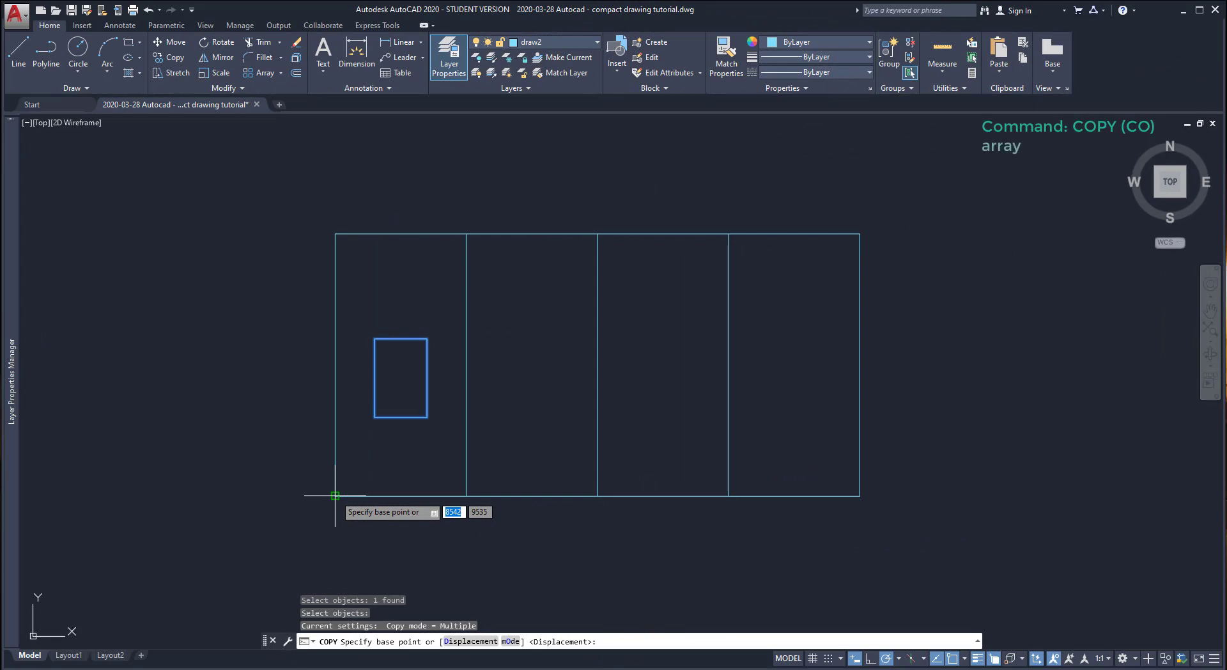
# Copy the small rectangle as an array of 4 items, spaced from the large rectangle's lower-left corner to the first divider's lower end
pyautogui.click(335, 496)
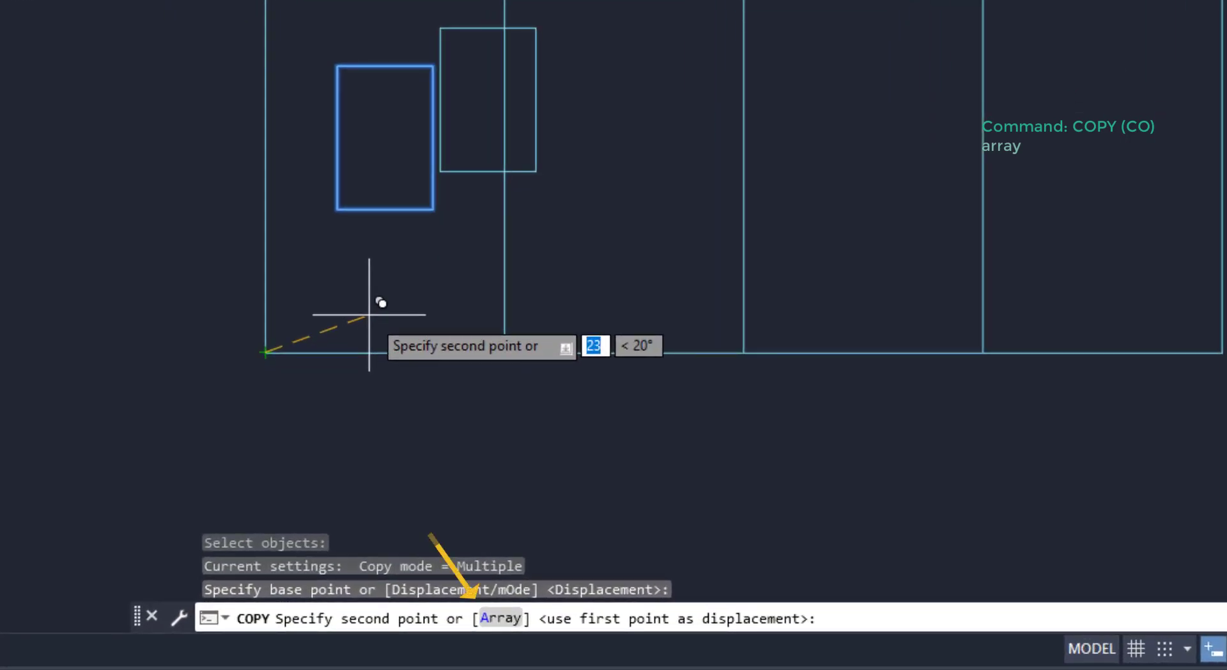
pyautogui.write('a')
pyautogui.press('Return')
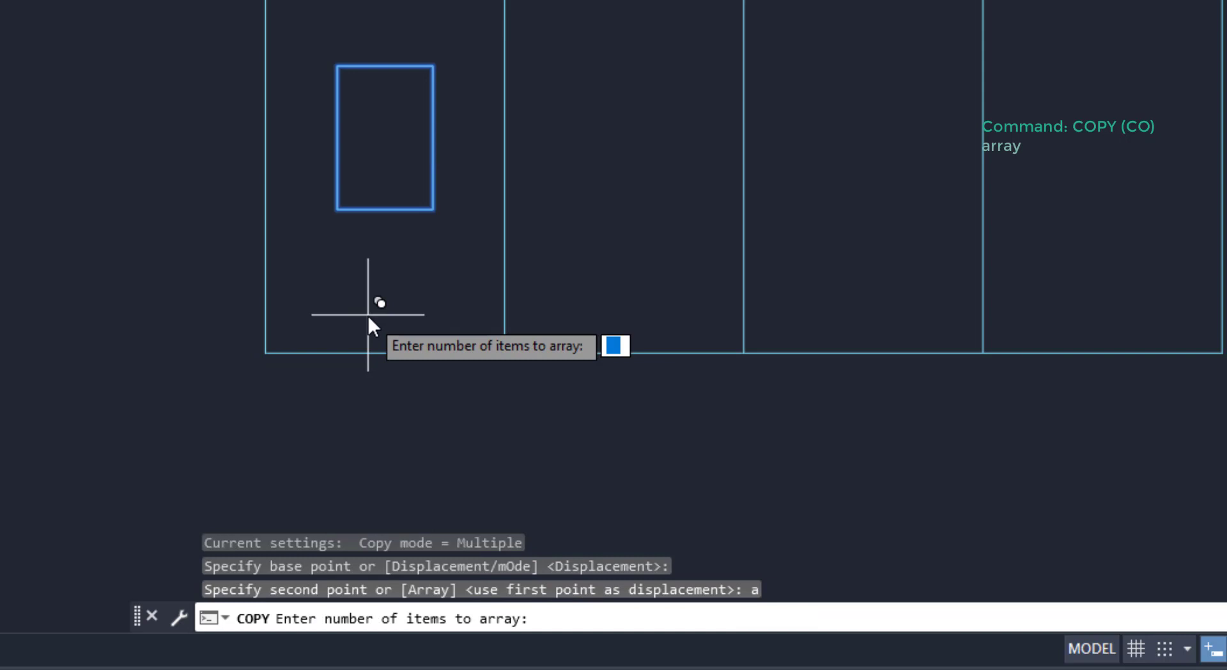
pyautogui.write('4')
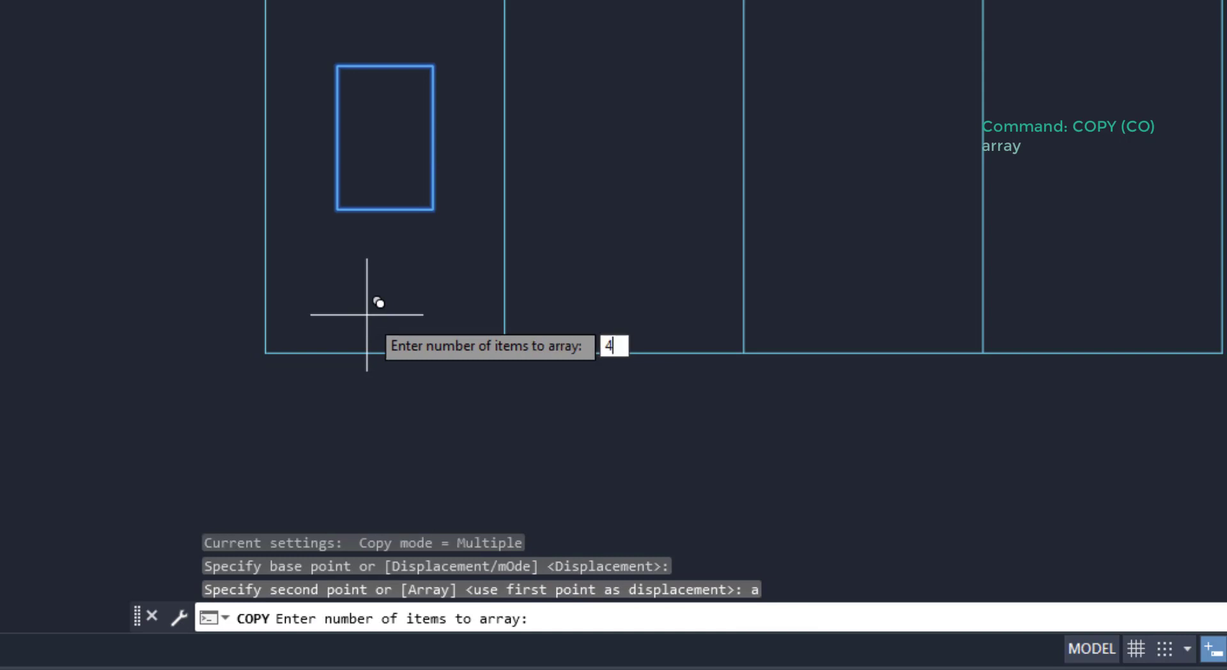
pyautogui.press('Return')
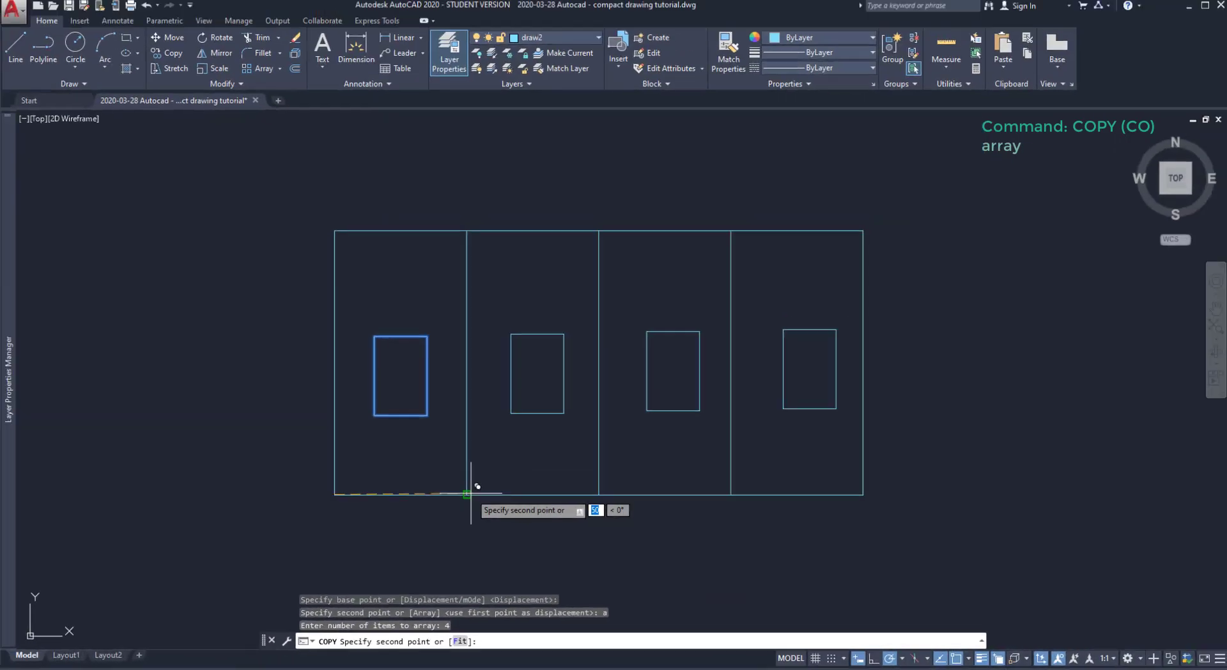
pyautogui.click(466, 494)
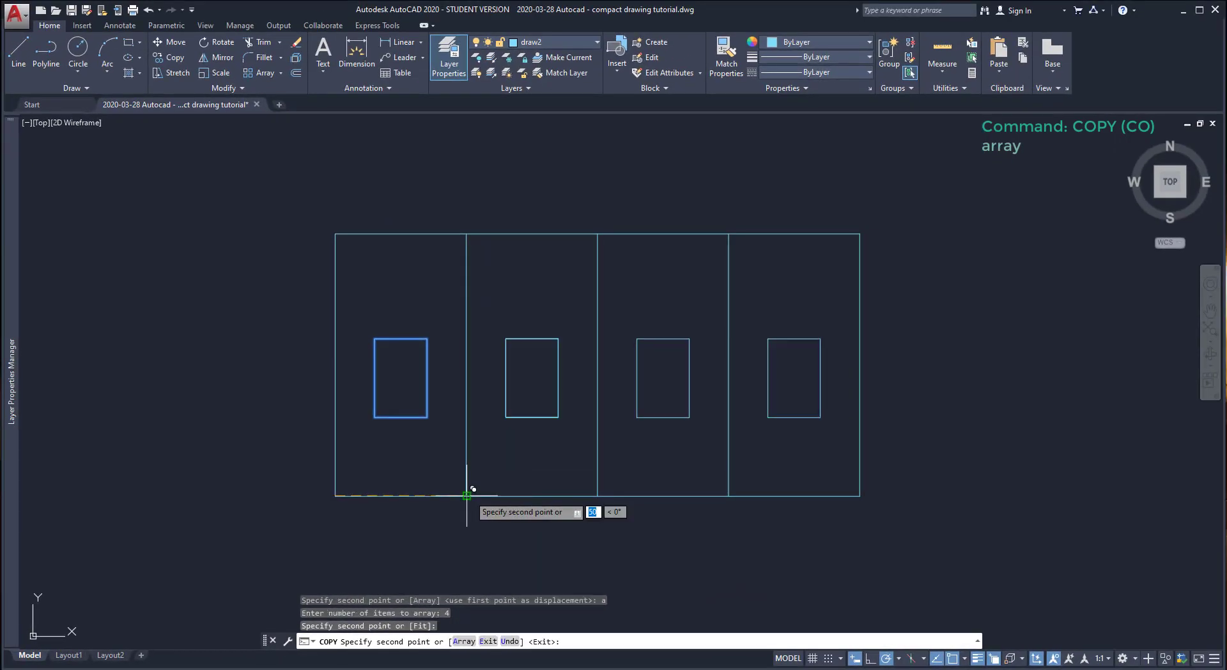
pyautogui.press('Escape')
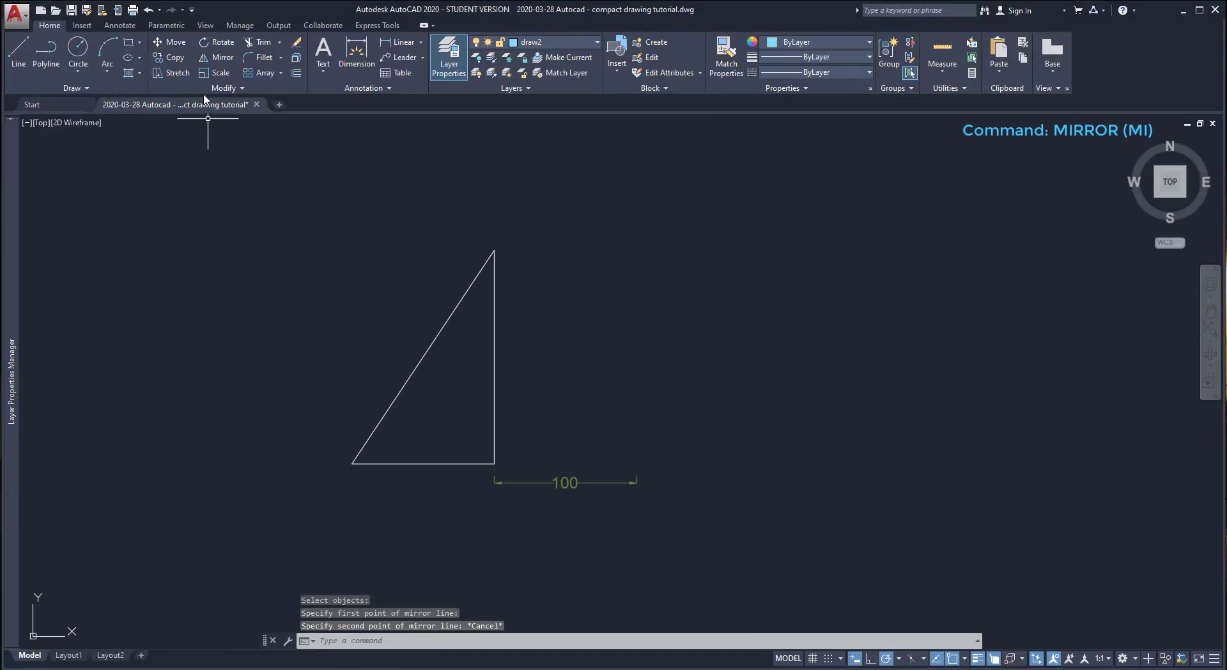
# Mirror the triangle about a vertical line 50 units to the right of its lower-right corner, keeping the source object
pyautogui.click(208, 59)
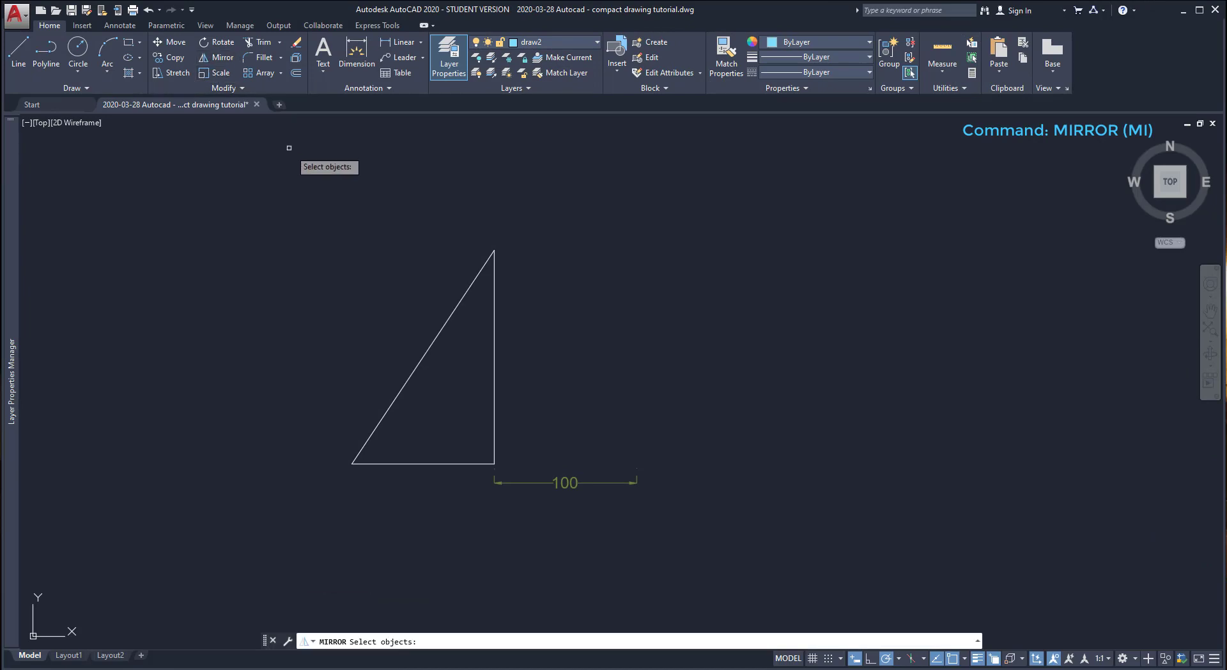
pyautogui.click(439, 328)
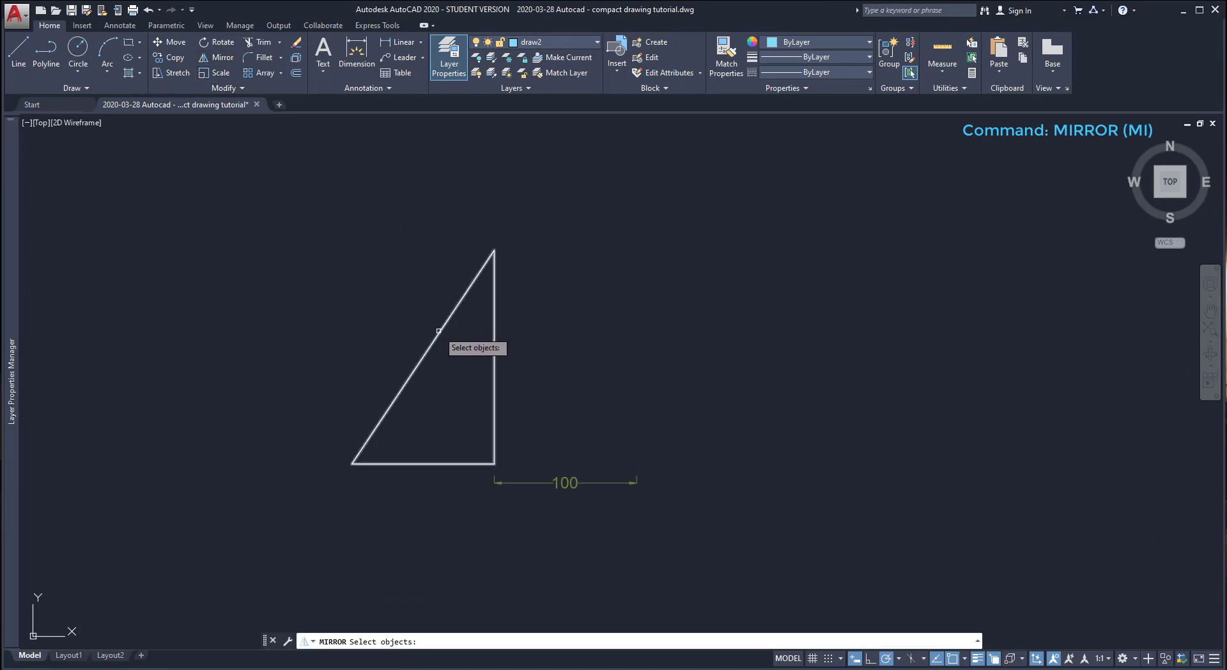
pyautogui.press('Return')
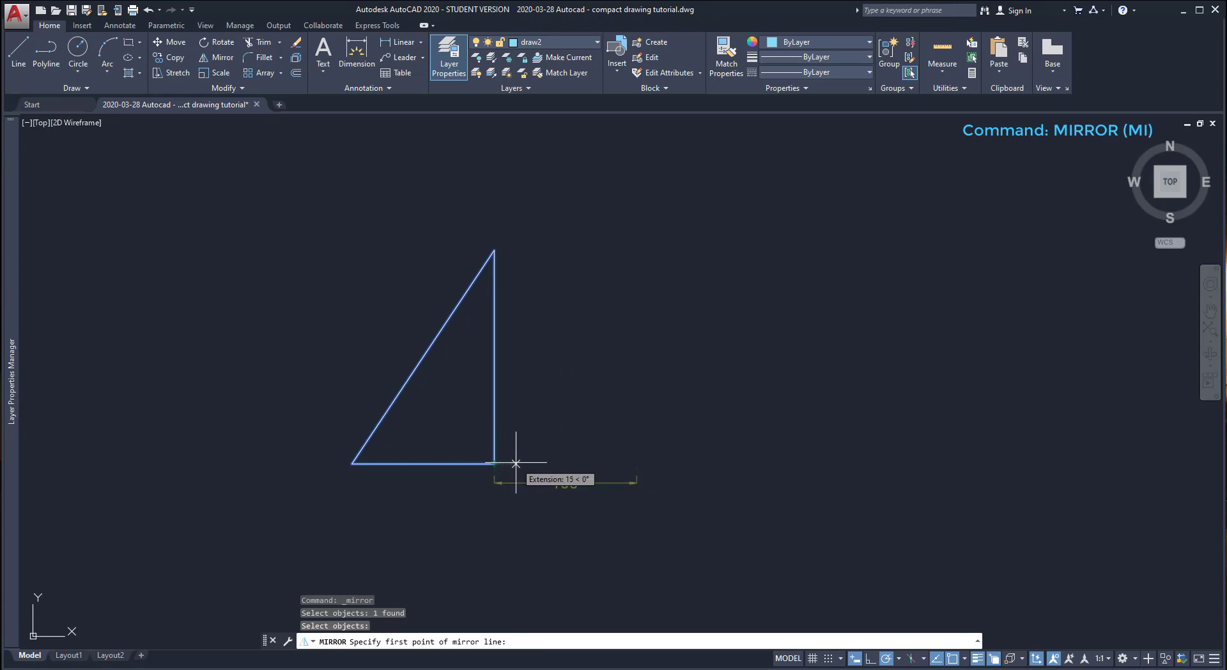
pyautogui.write('5')
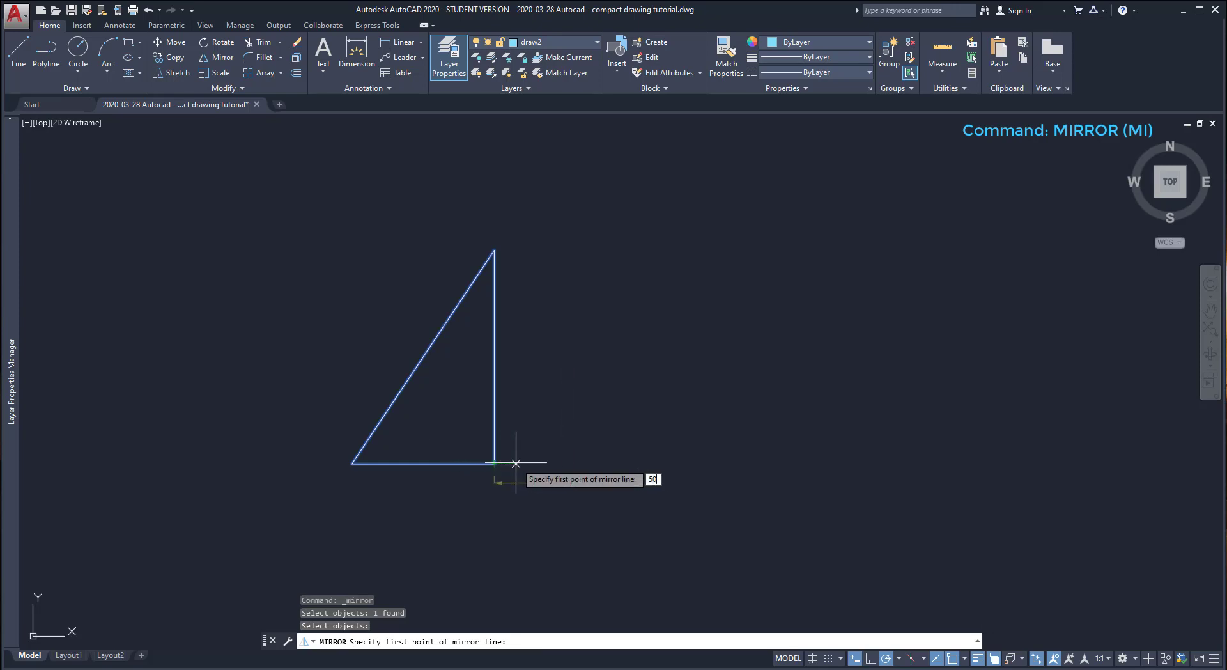
pyautogui.write('0')
pyautogui.press('Return')
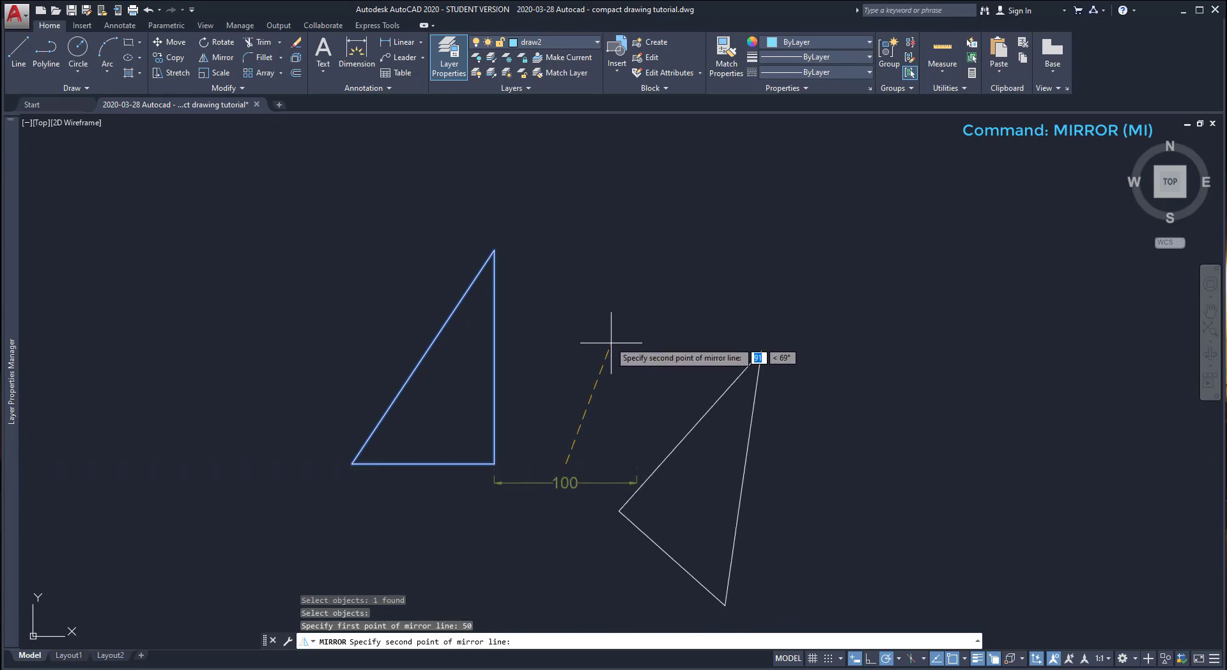
pyautogui.click(565, 237)
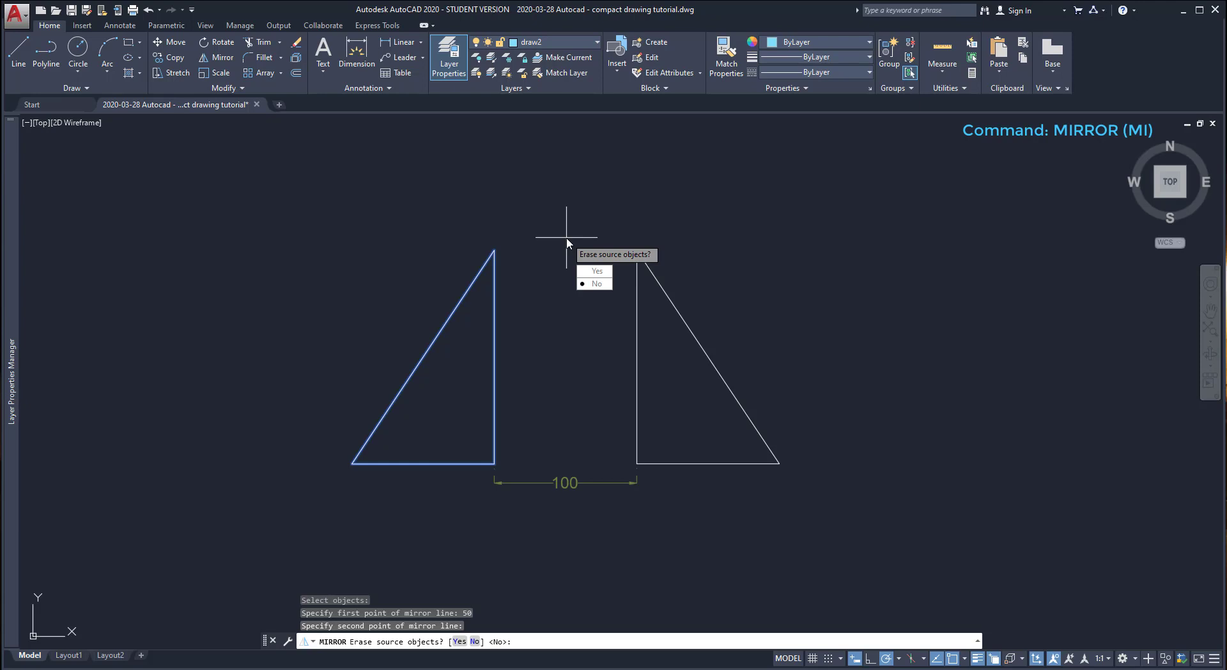
pyautogui.press('Return')
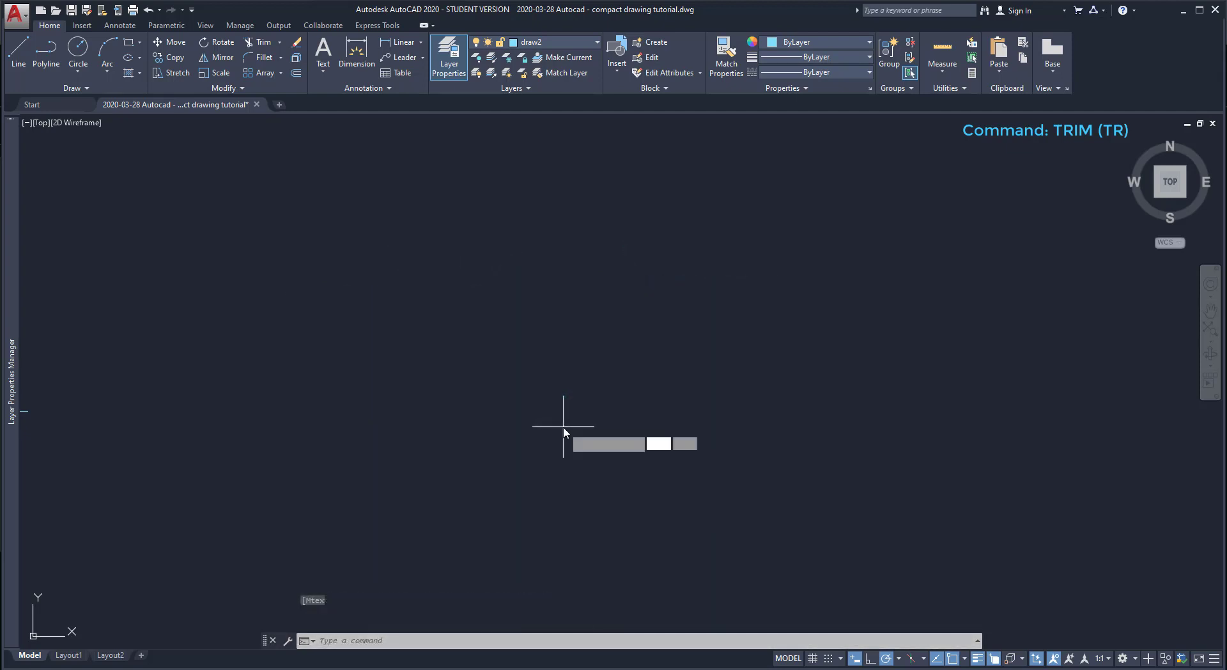
# Draw two separate steep lines, one rising to the right and one falling to the right beside it
pyautogui.write('l')
pyautogui.press('Return')
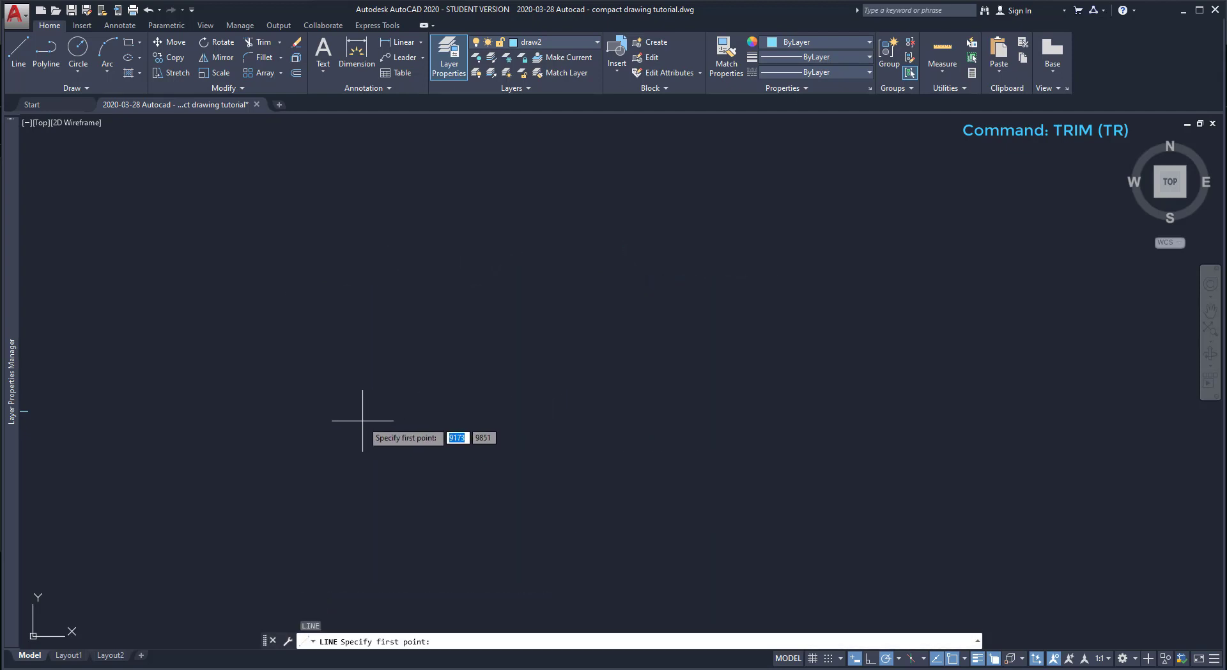
pyautogui.click(362, 420)
pyautogui.click(518, 250)
pyautogui.press('Return')
pyautogui.press('Return')
pyautogui.click(623, 241)
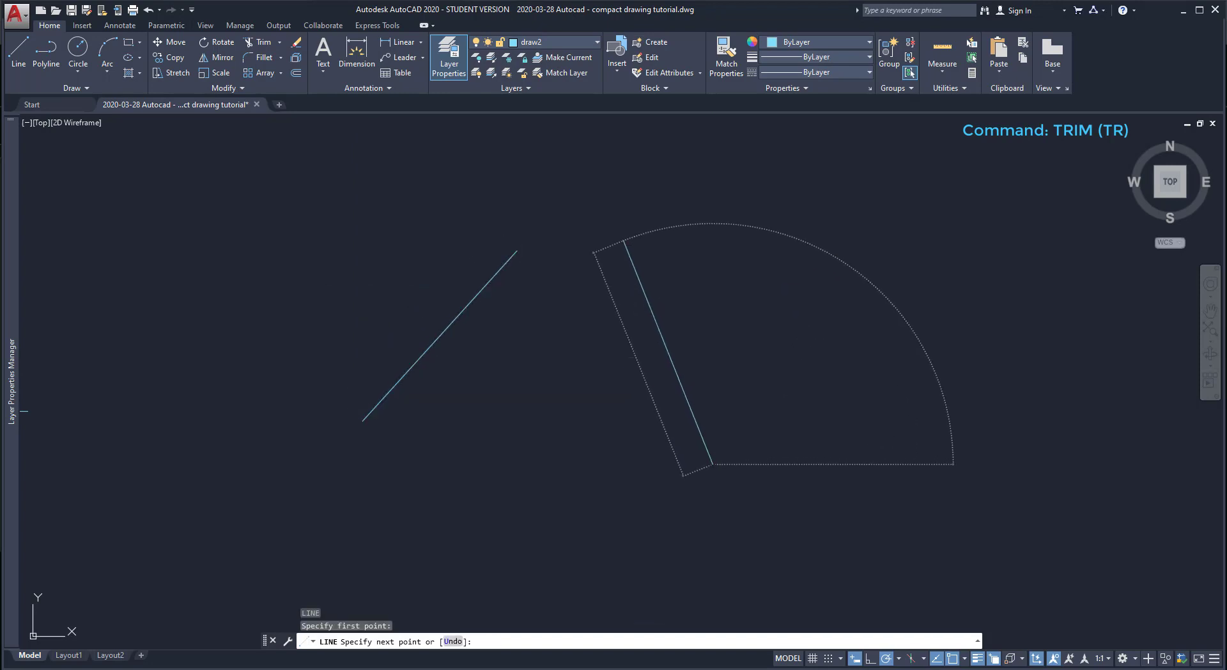
pyautogui.click(712, 464)
pyautogui.press('Return')
# Draw two long, flatter lines crossing both steep lines, one near their upper ends and one sloping down to the right near their lower ends
pyautogui.press('Return')
pyautogui.click(845, 272)
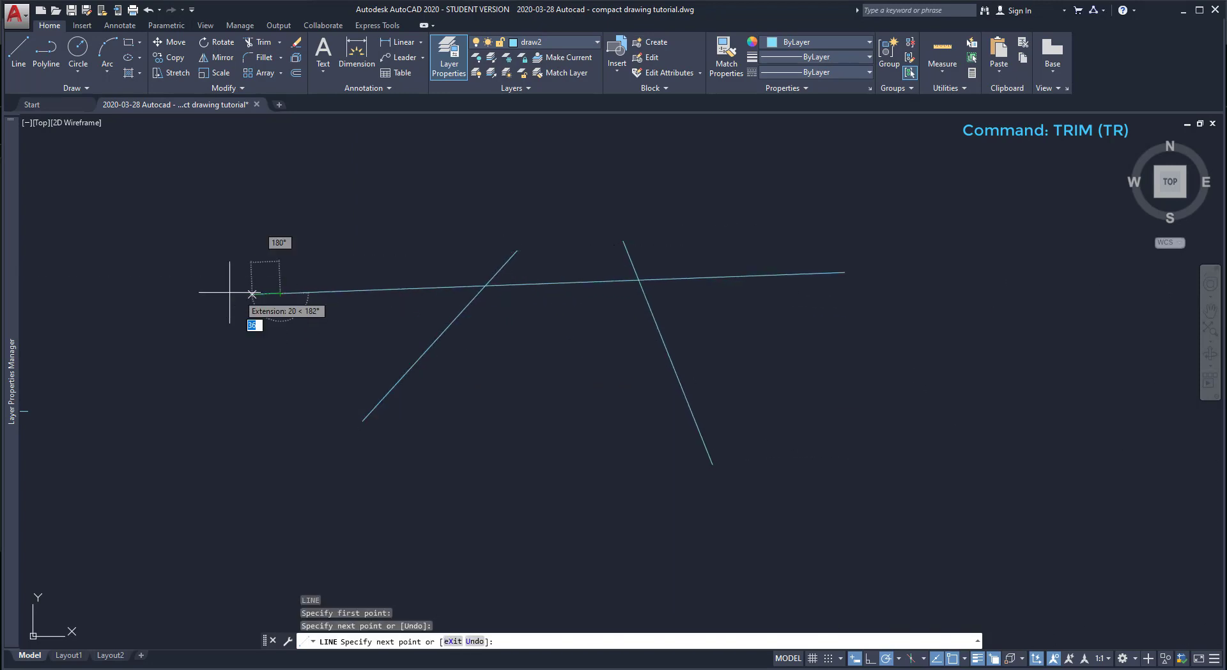
pyautogui.click(280, 293)
pyautogui.press('Return')
pyautogui.press('Return')
pyautogui.click(365, 353)
pyautogui.click(805, 446)
pyautogui.press('Return')
pyautogui.press('Return')
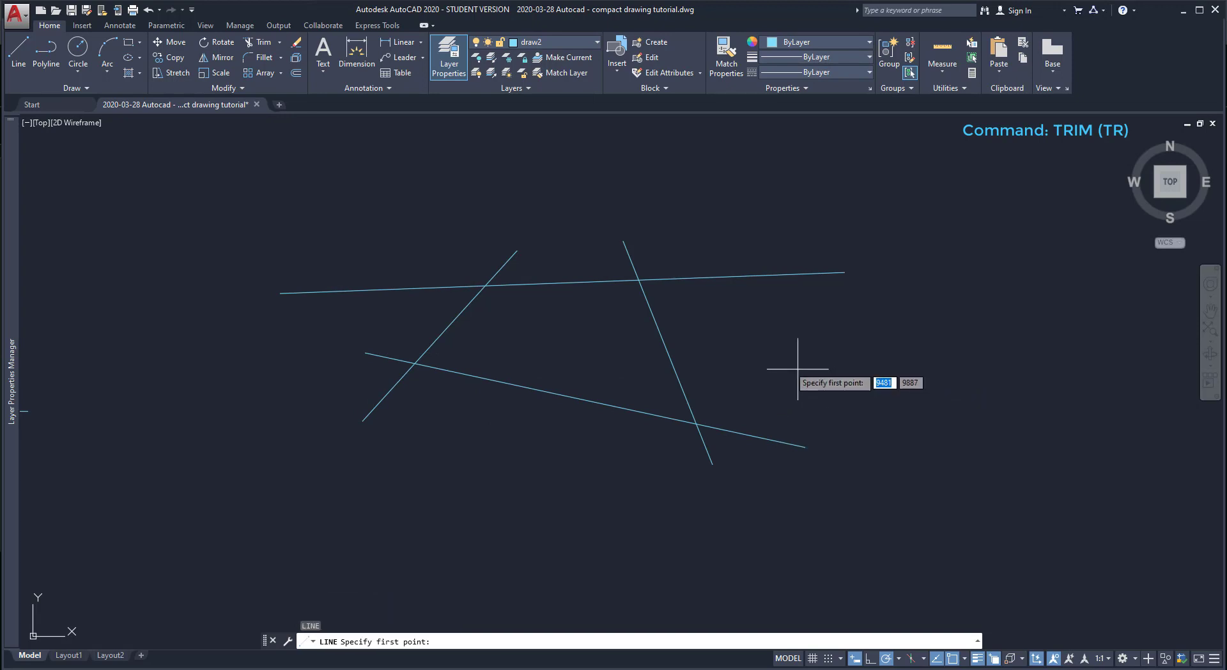
# Trim both outer ends of the upper line and the lower line's middle section, using all four lines as cutting edges
pyautogui.click(262, 42)
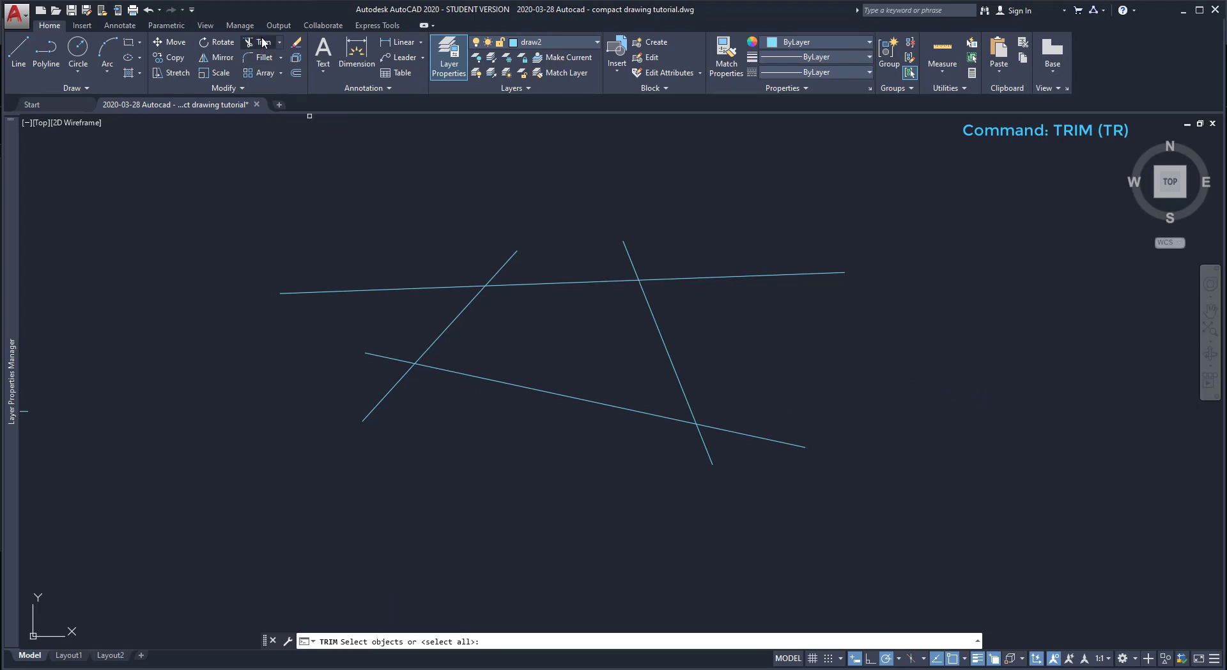
pyautogui.click(779, 506)
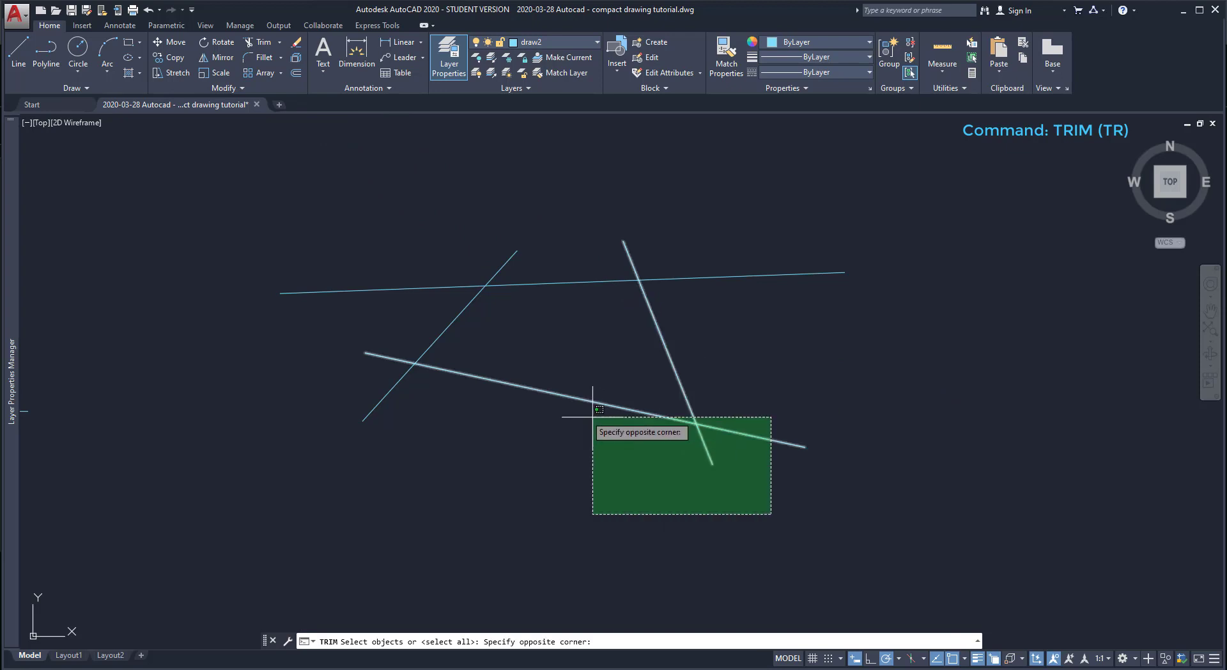
pyautogui.click(397, 242)
pyautogui.press('Return')
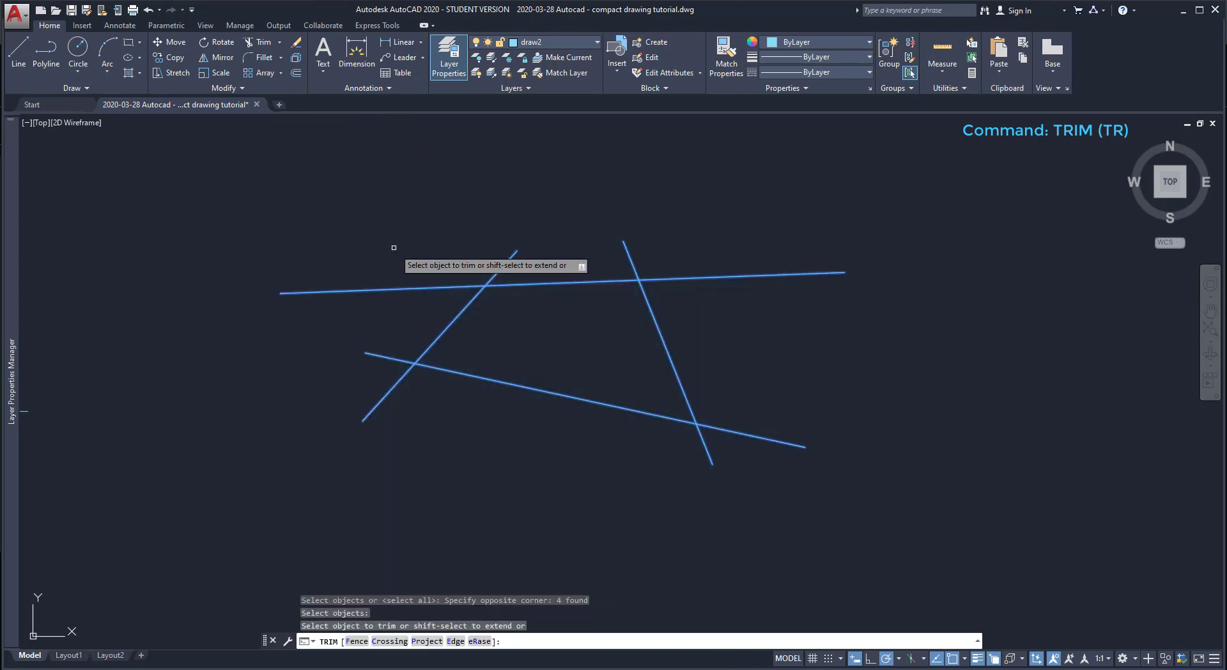
pyautogui.click(418, 286)
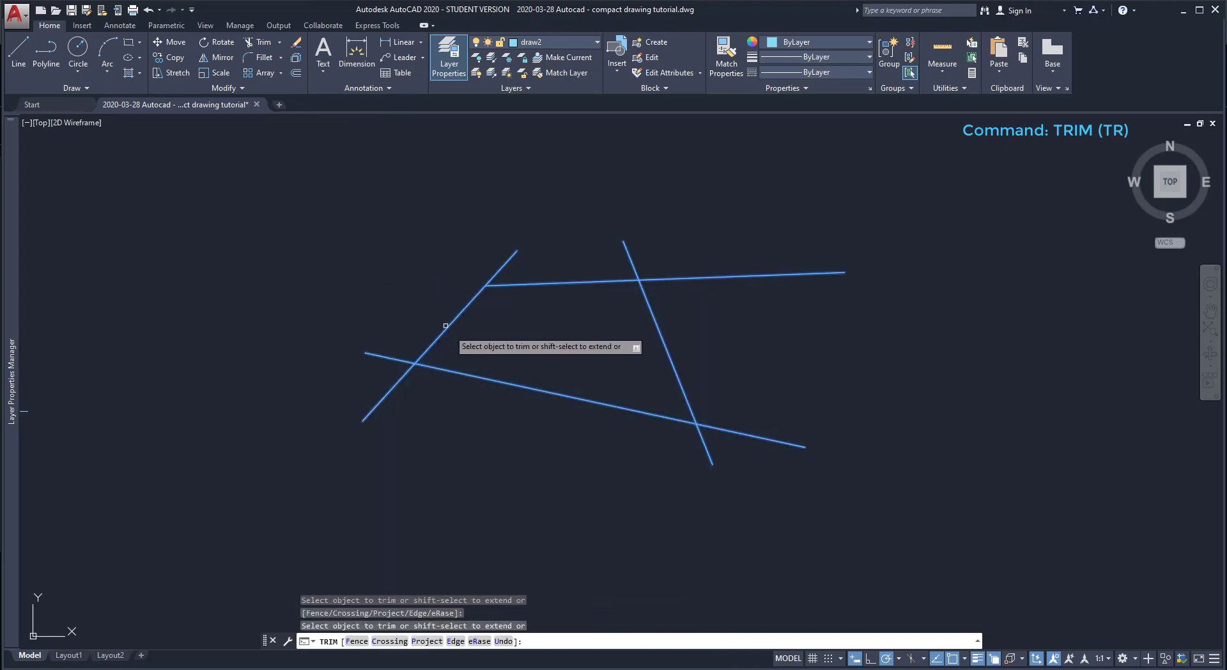
pyautogui.click(479, 378)
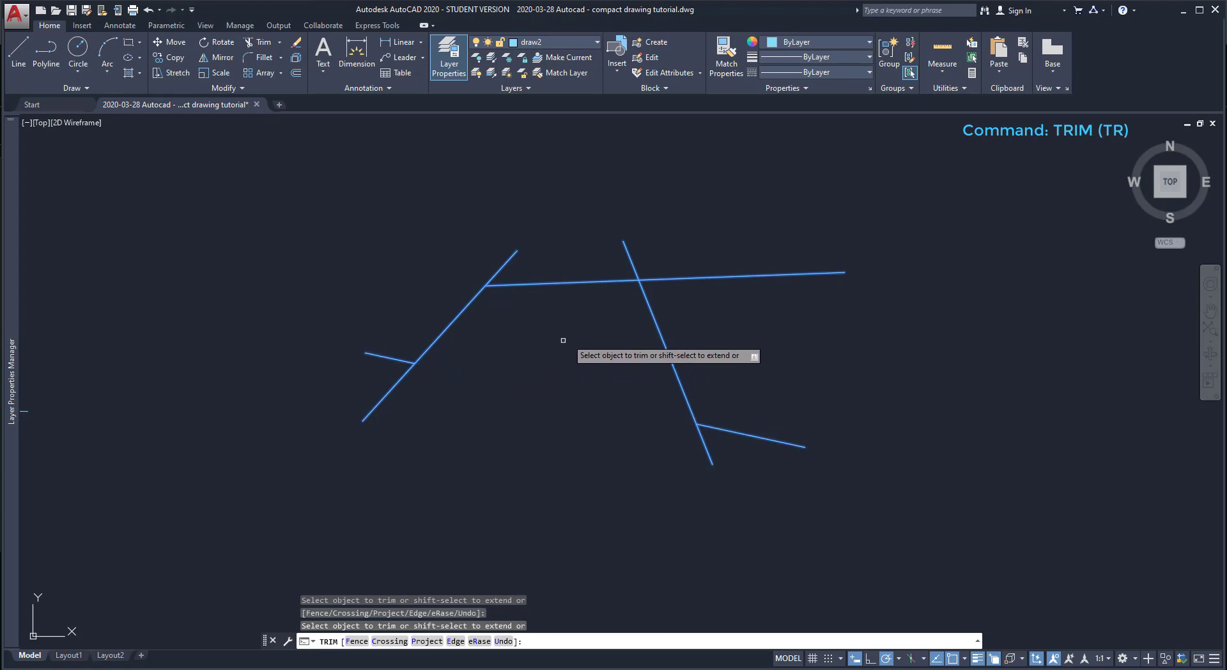
pyautogui.click(672, 280)
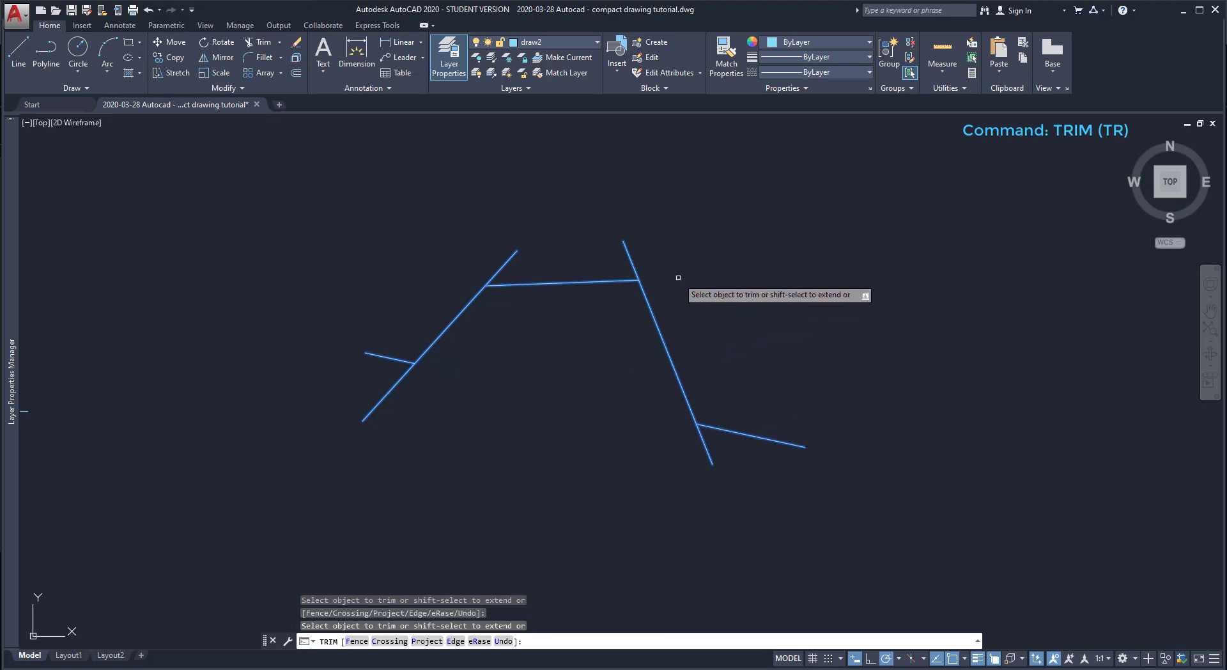
pyautogui.press('Return')
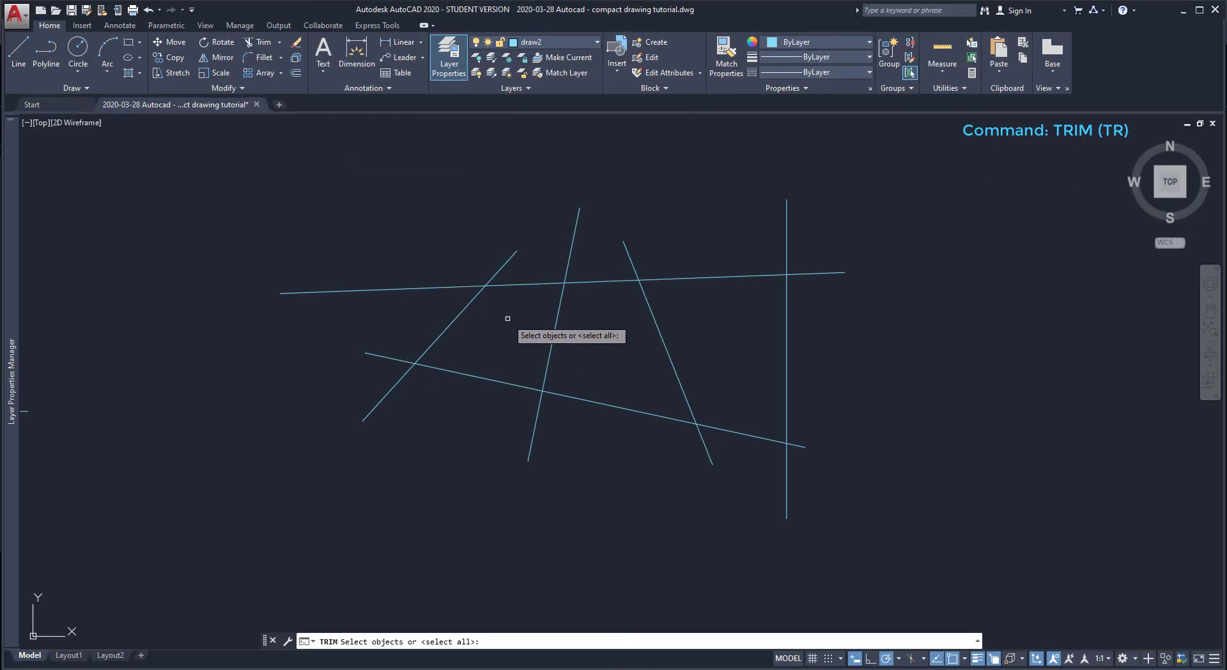
# Trim the upper line to the right of the leftmost diagonal, using only these two lines as cutting edges
pyautogui.click(508, 318)
pyautogui.click(456, 260)
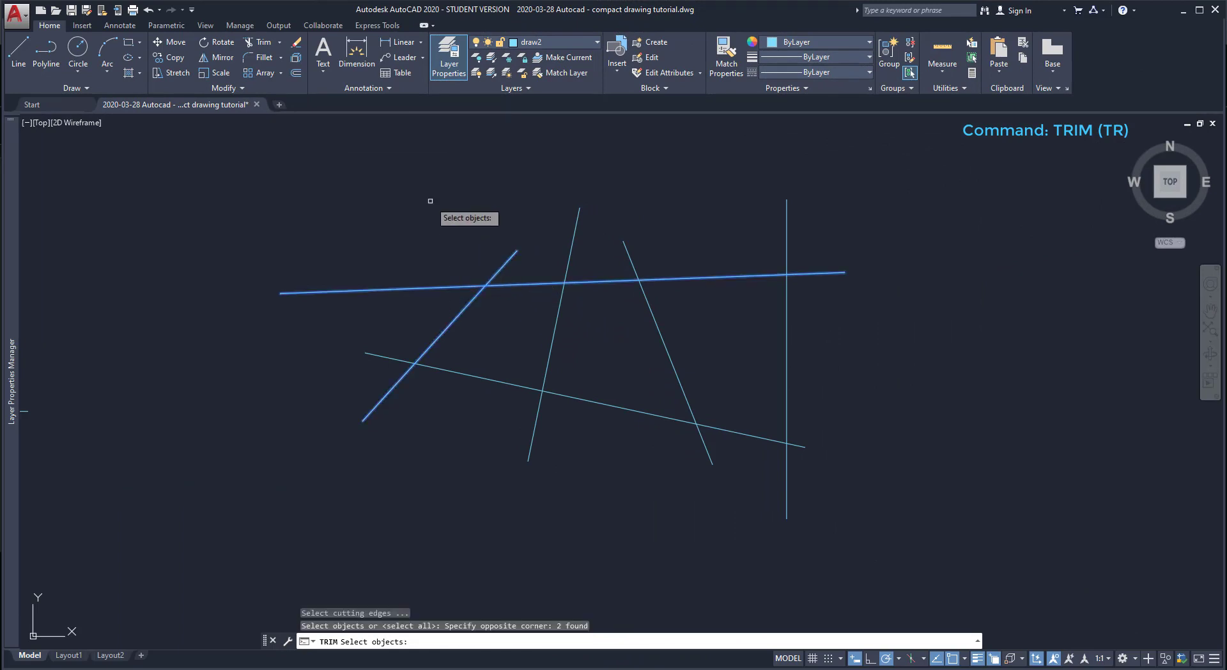
pyautogui.press('Return')
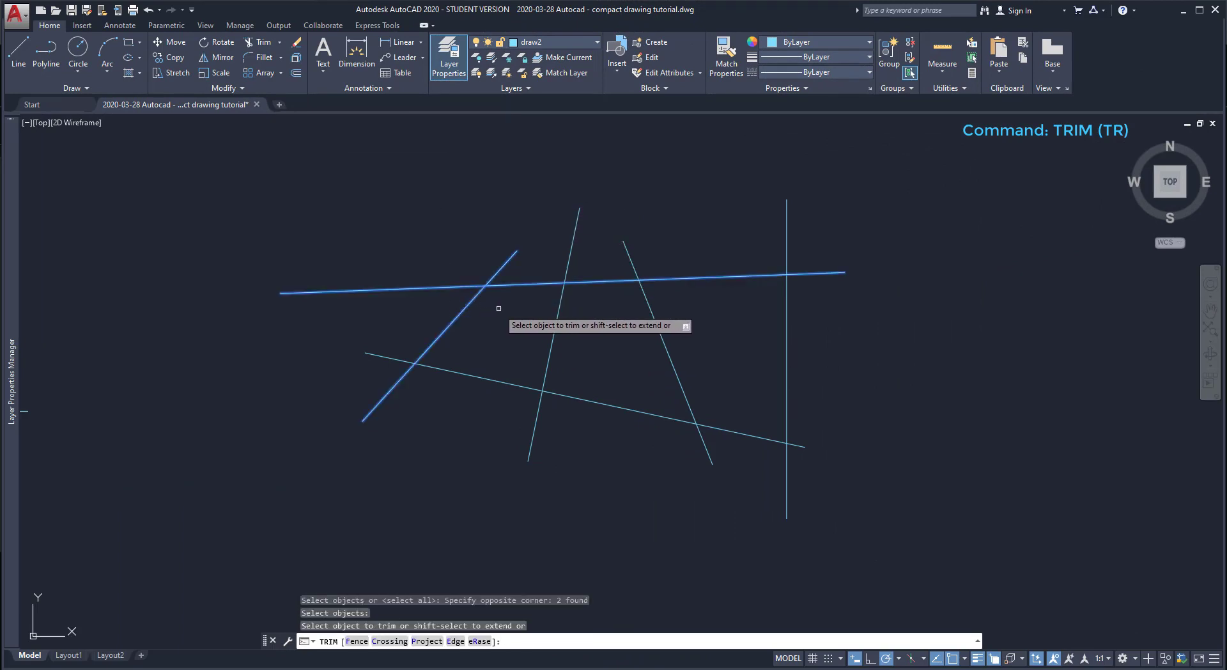
pyautogui.click(520, 284)
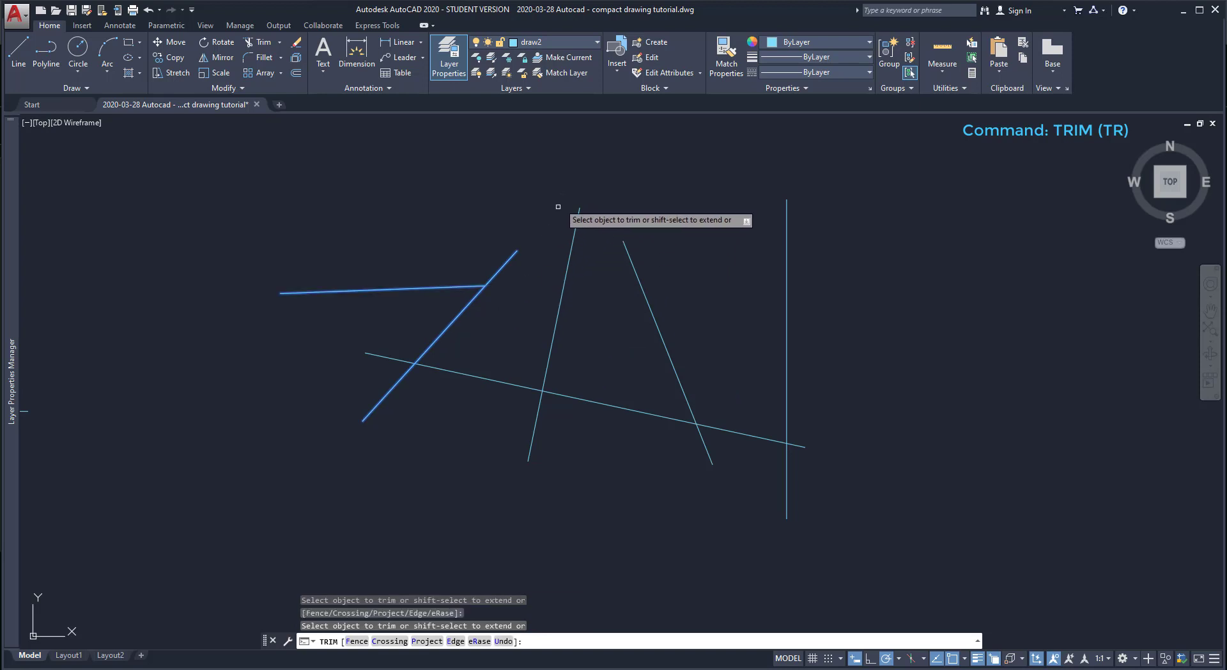
pyautogui.press('Return')
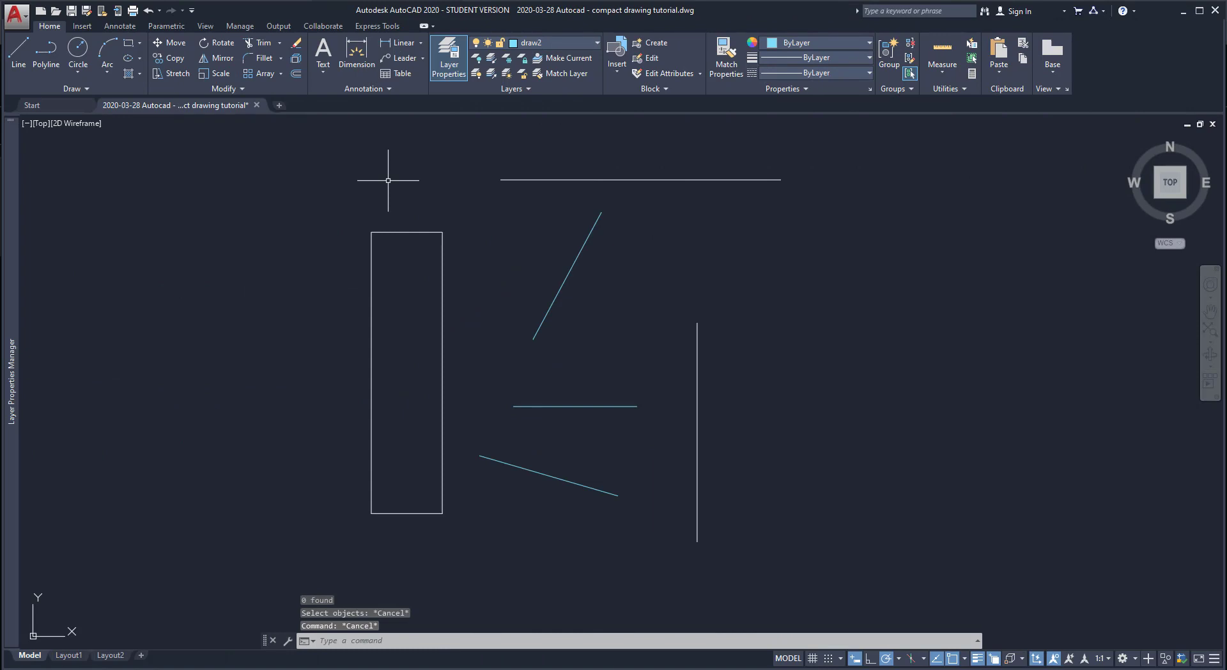
# Extend the middle horizontal line to the vertical line on its right, using only that vertical line as the boundary edge
pyautogui.click(279, 43)
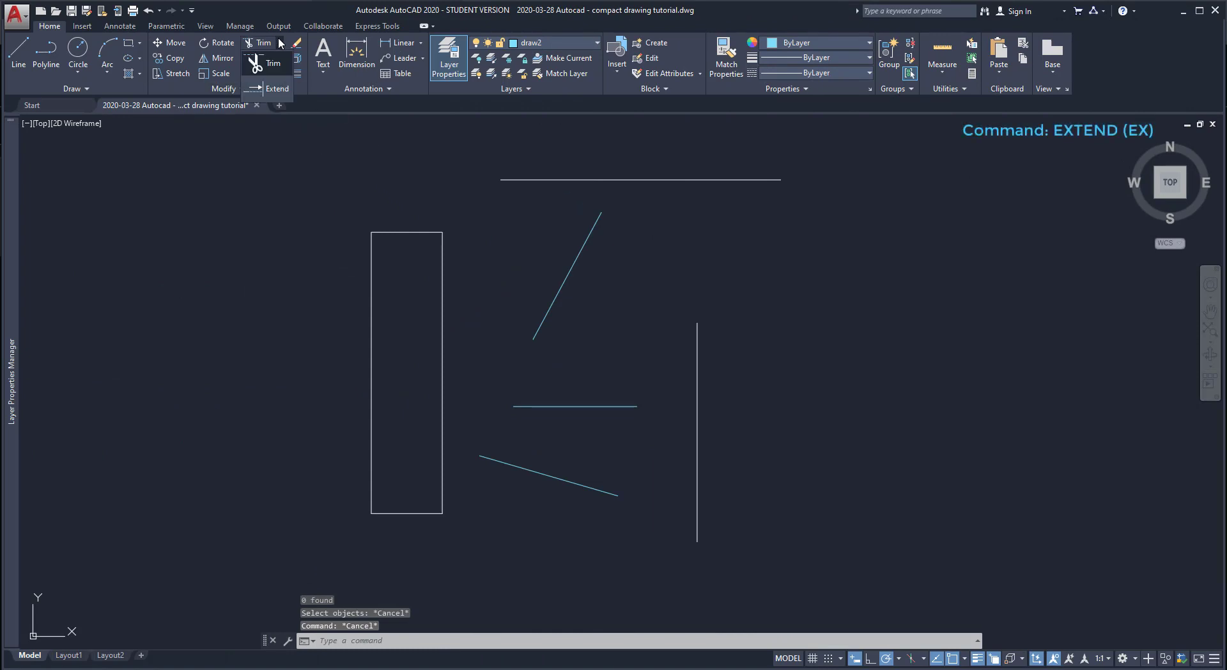
pyautogui.click(267, 90)
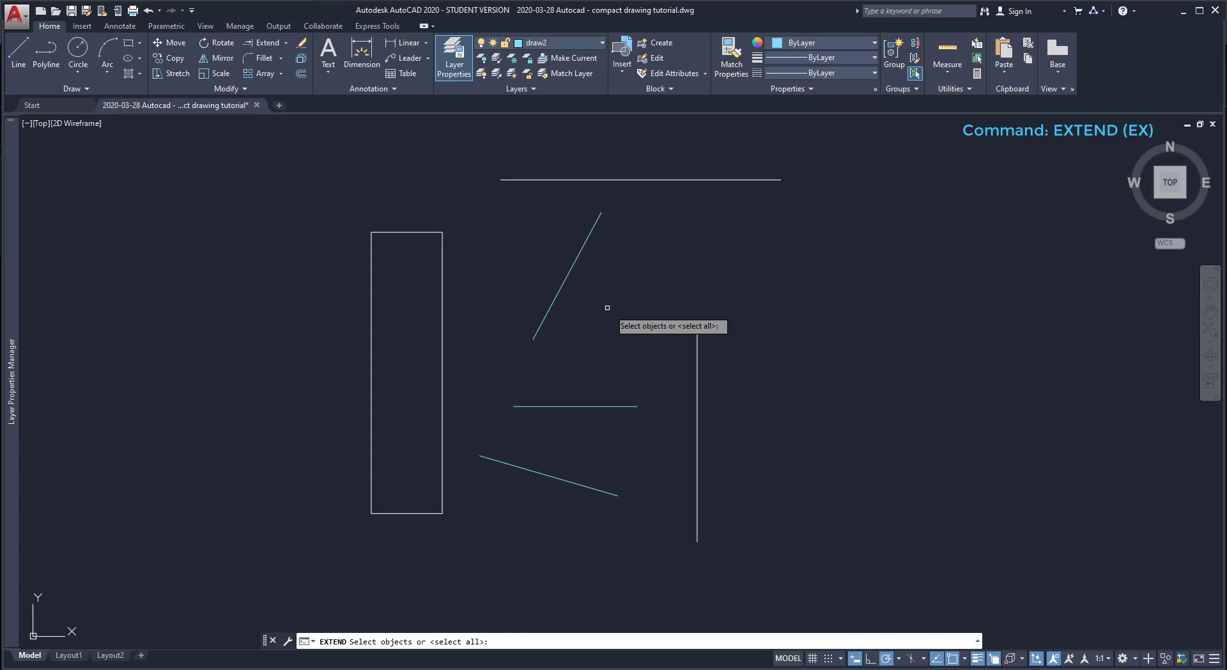
pyautogui.click(696, 369)
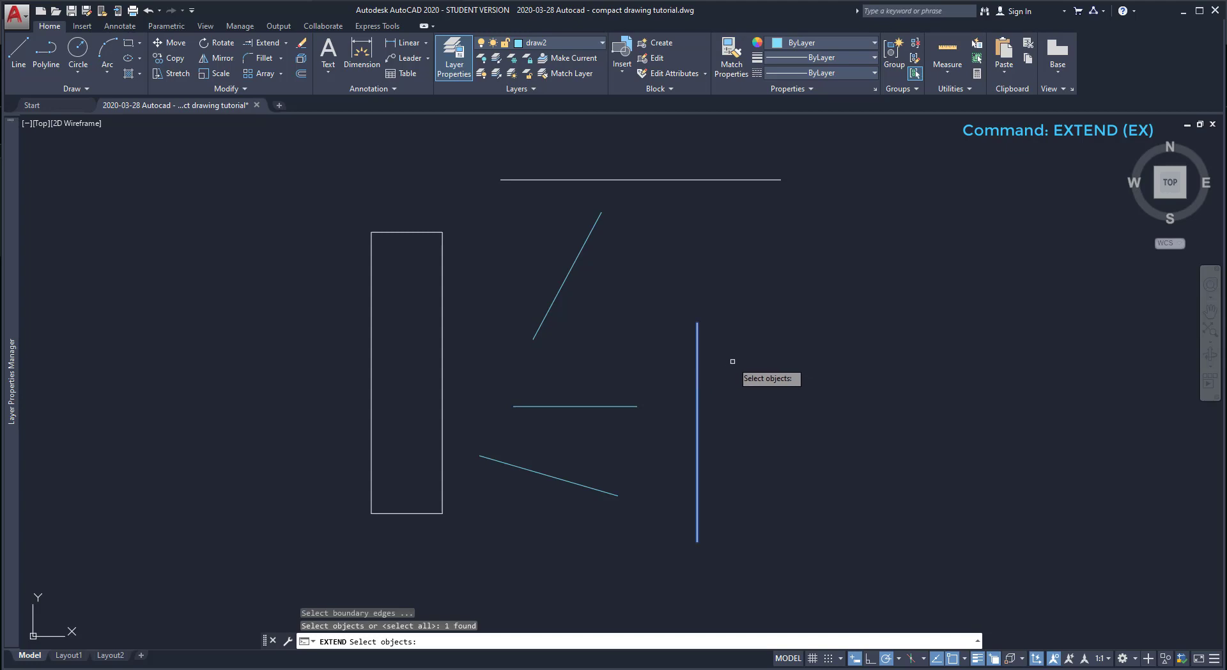
pyautogui.press('Return')
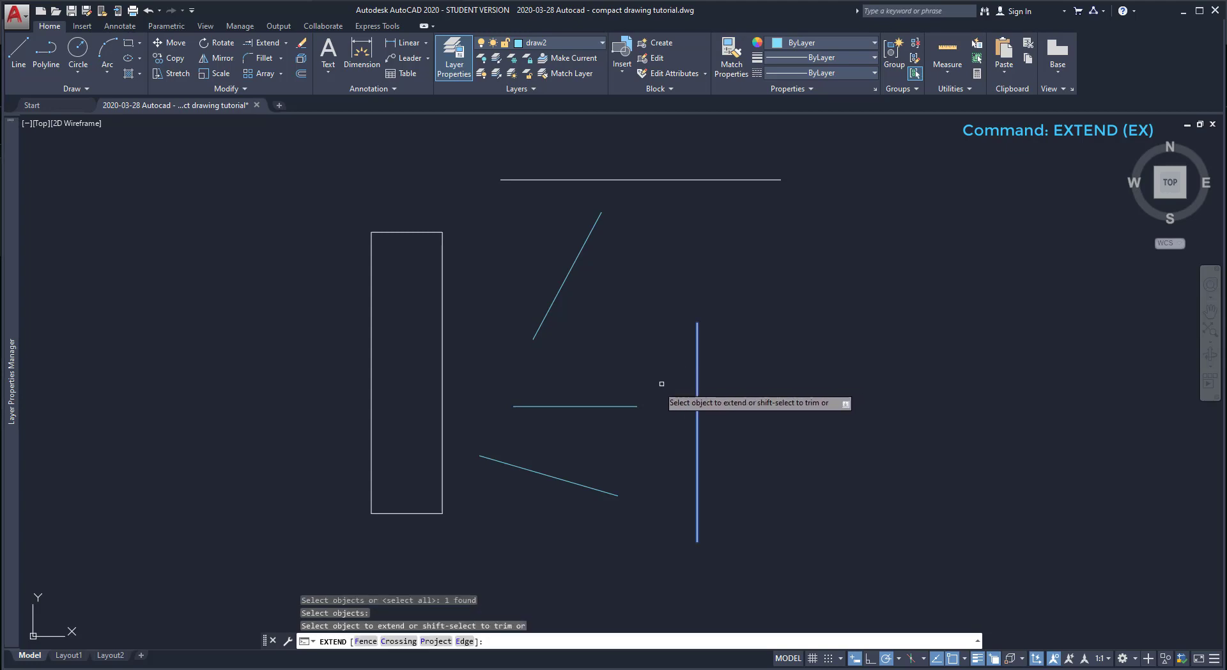
pyautogui.click(624, 404)
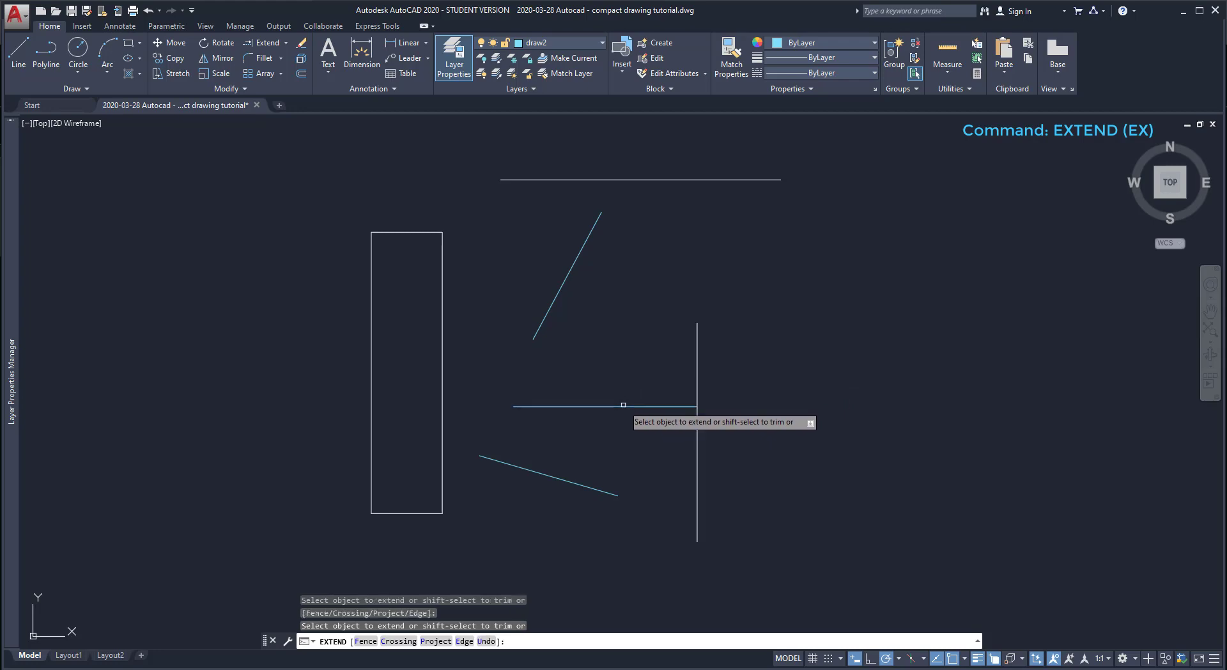
pyautogui.press('Escape')
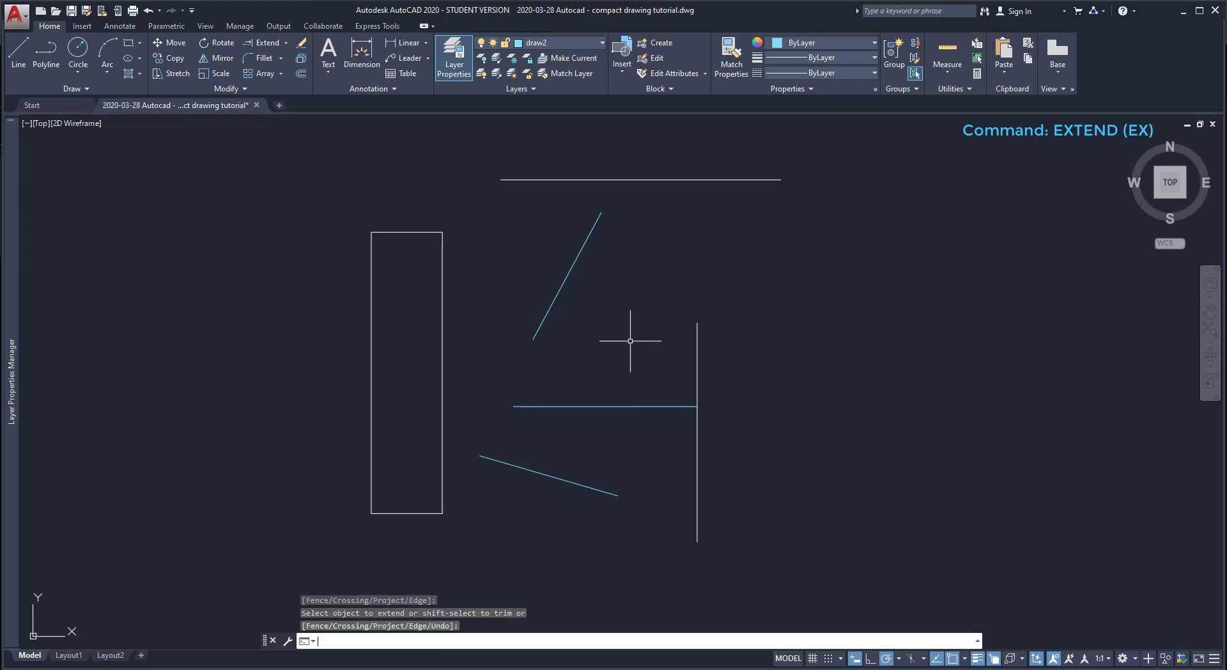
# Extend the steep diagonal line, using the vertical line, the upper horizontal line and the rectangle as boundary edges
pyautogui.click(694, 348)
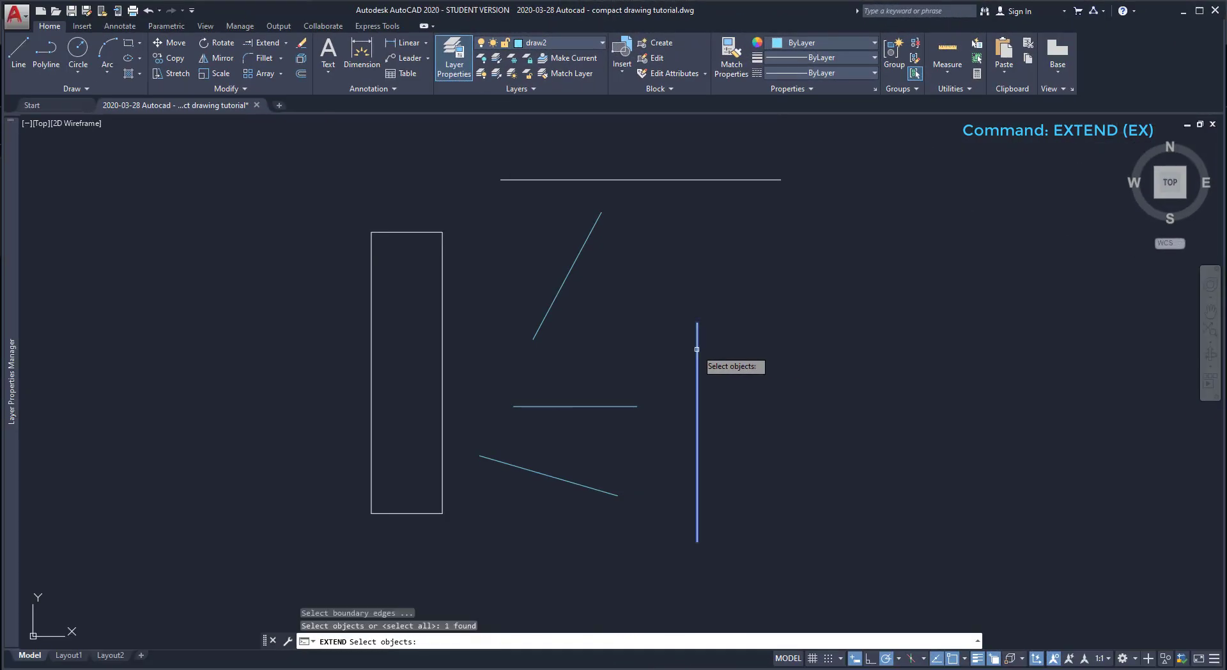
pyautogui.click(687, 181)
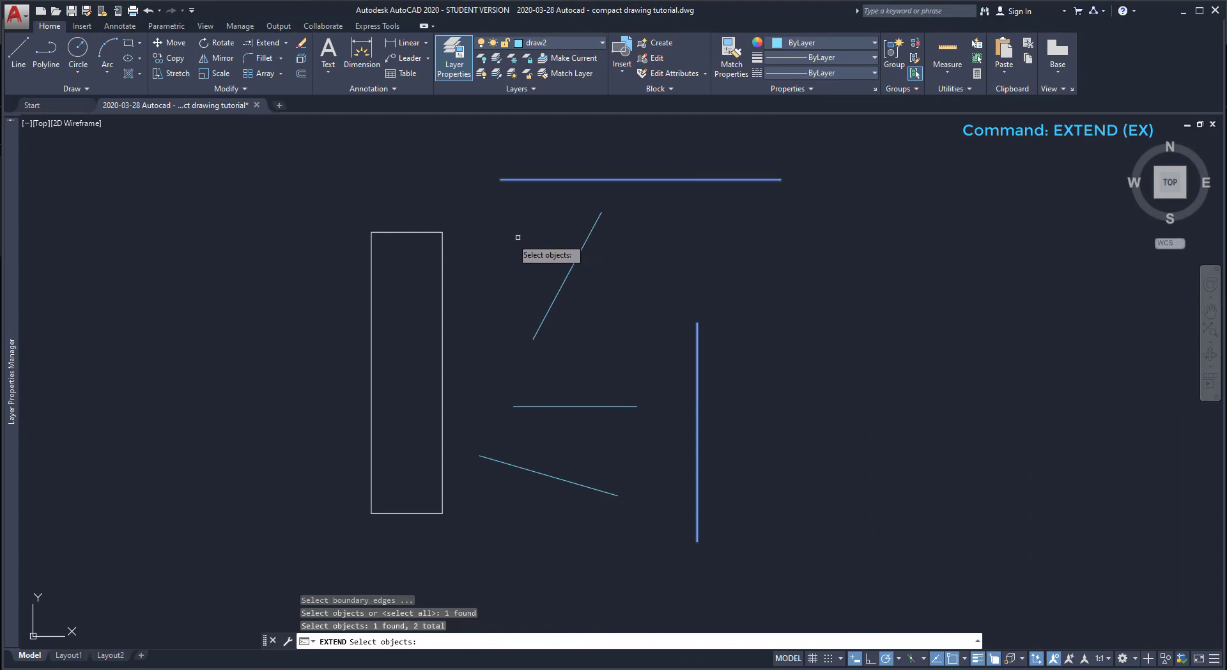
pyautogui.click(443, 254)
pyautogui.press('Return')
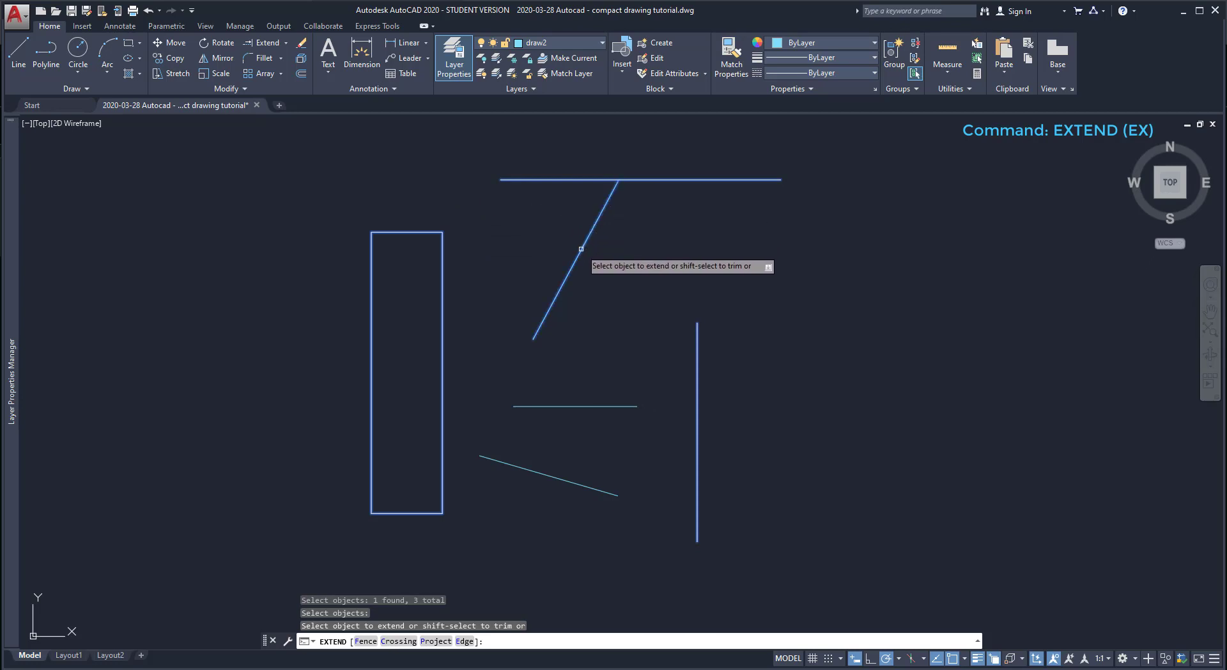
pyautogui.click(563, 281)
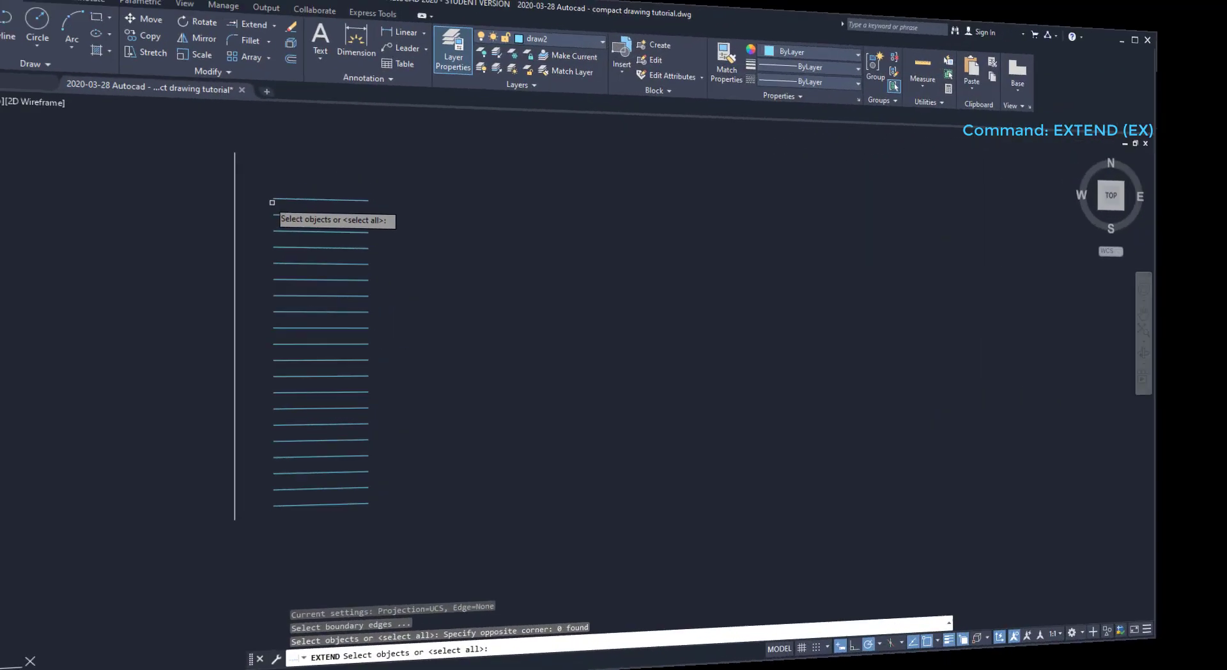
# Extend the whole stack of short horizontal lines together, using the long vertical line as the boundary edge and a crossing selection
pyautogui.click(250, 193)
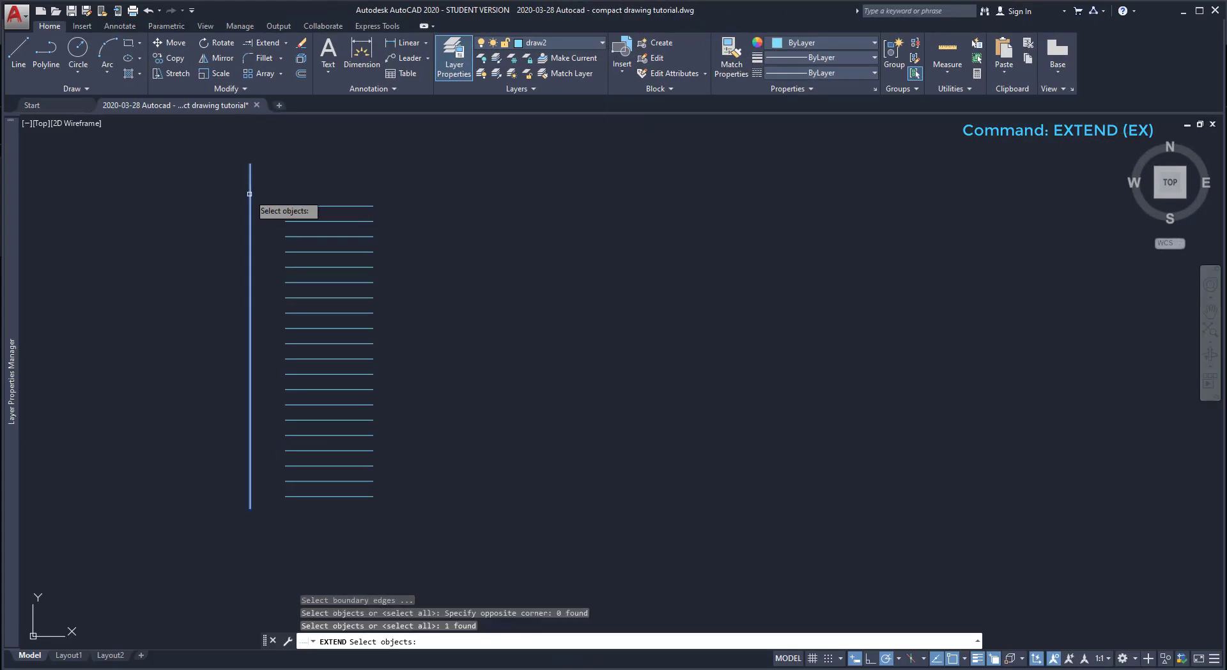
pyautogui.press('Return')
pyautogui.click(401, 182)
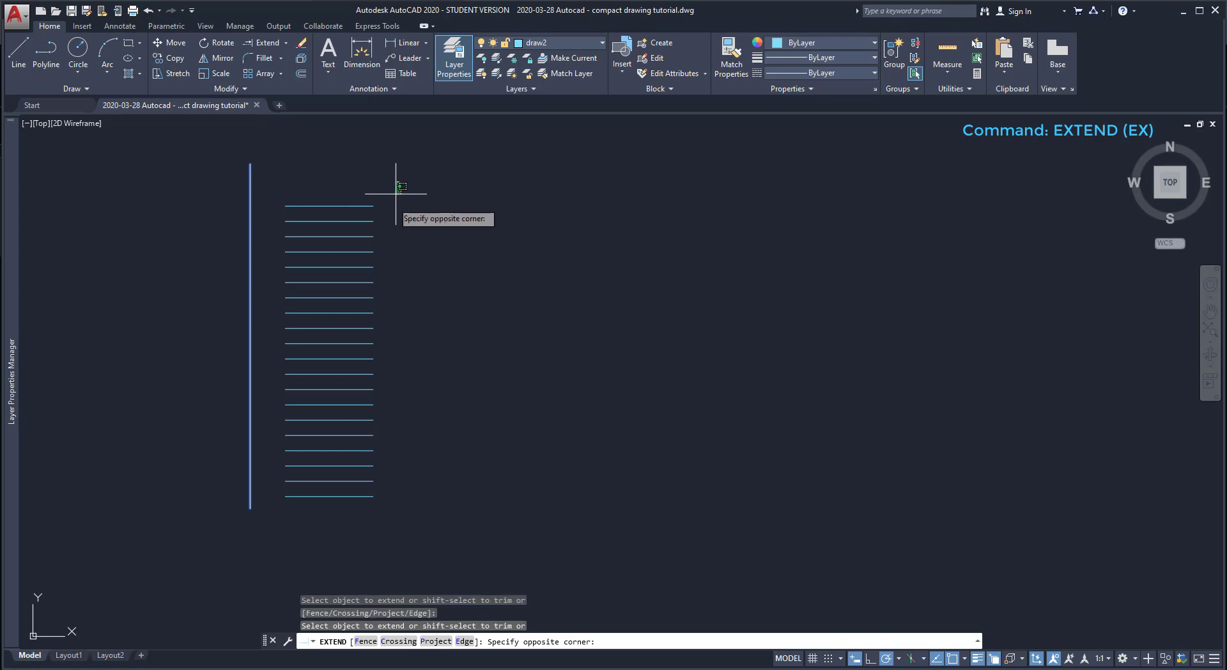
pyautogui.click(309, 505)
pyautogui.press('Return')
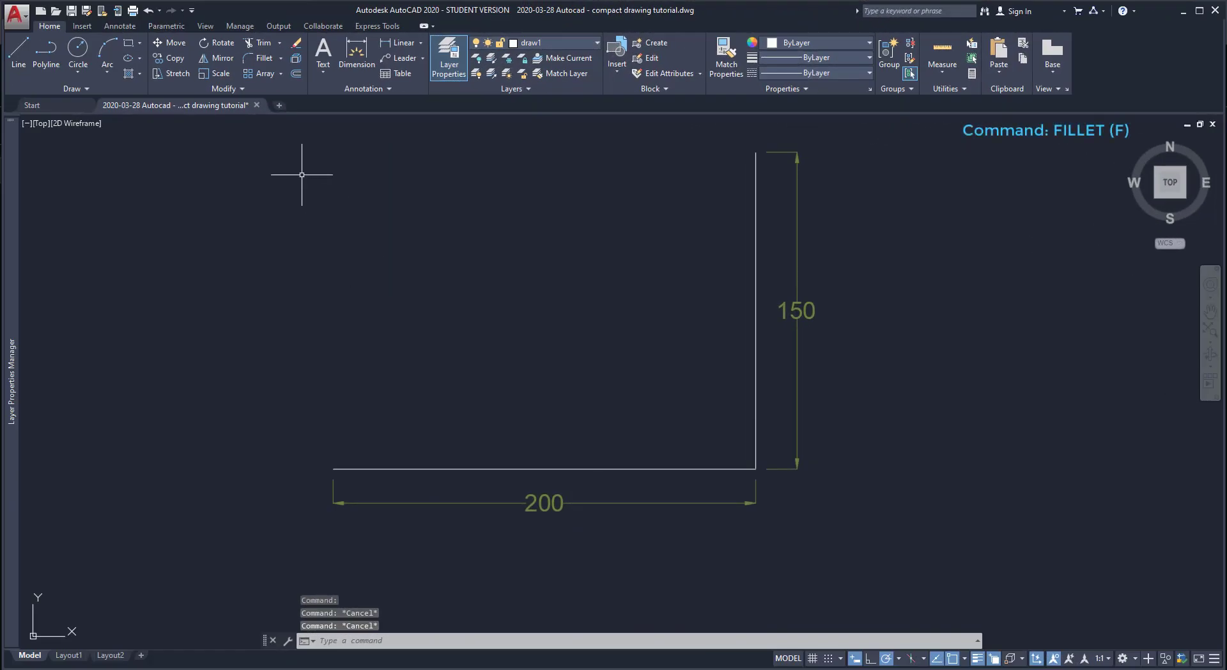
# Fillet the corner between the 150 vertical line and the 200 horizontal line with a radius of 20
pyautogui.click(262, 58)
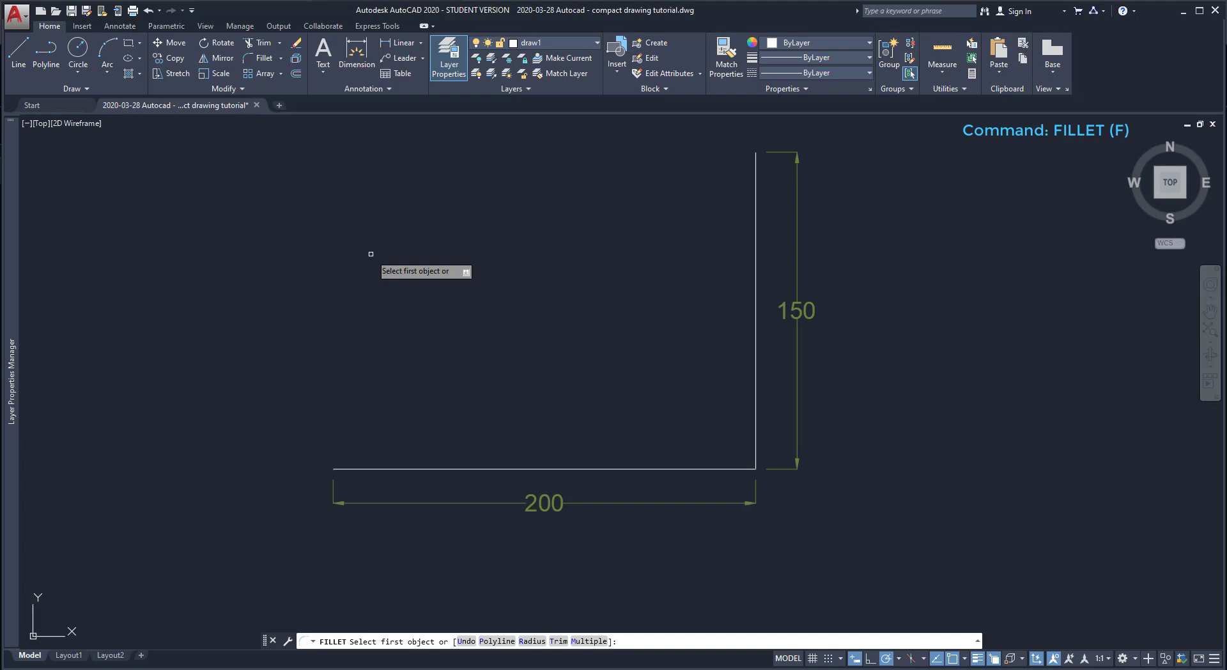
pyautogui.write('r')
pyautogui.press('Return')
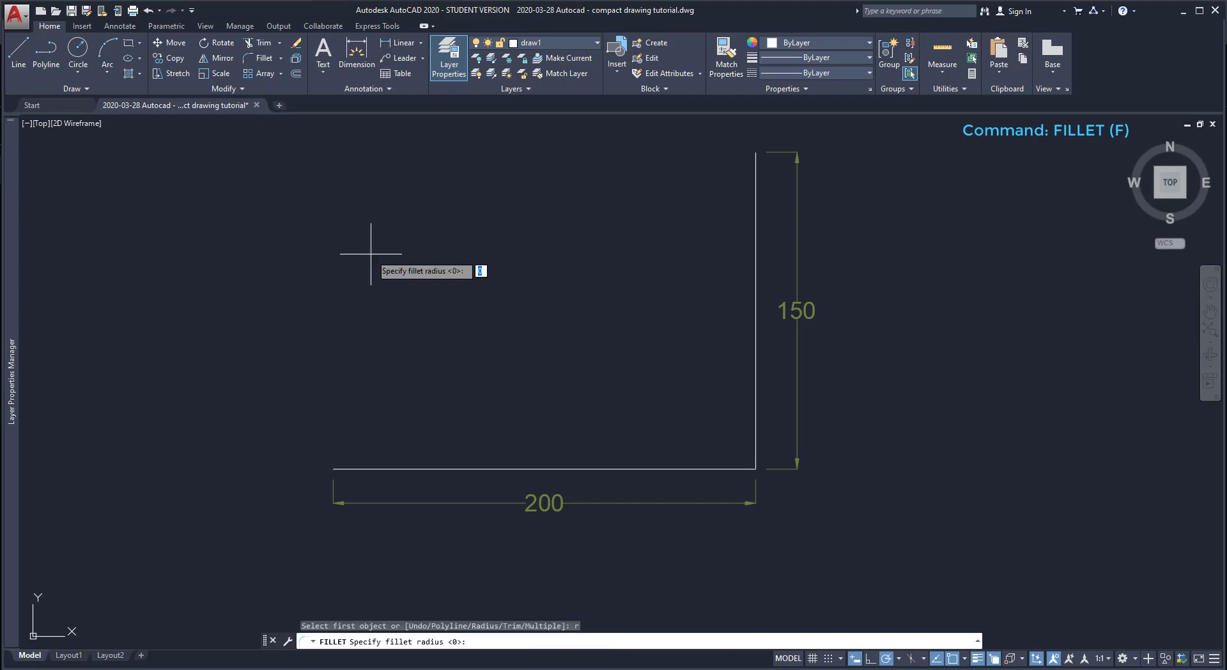
pyautogui.write('20')
pyautogui.press('Return')
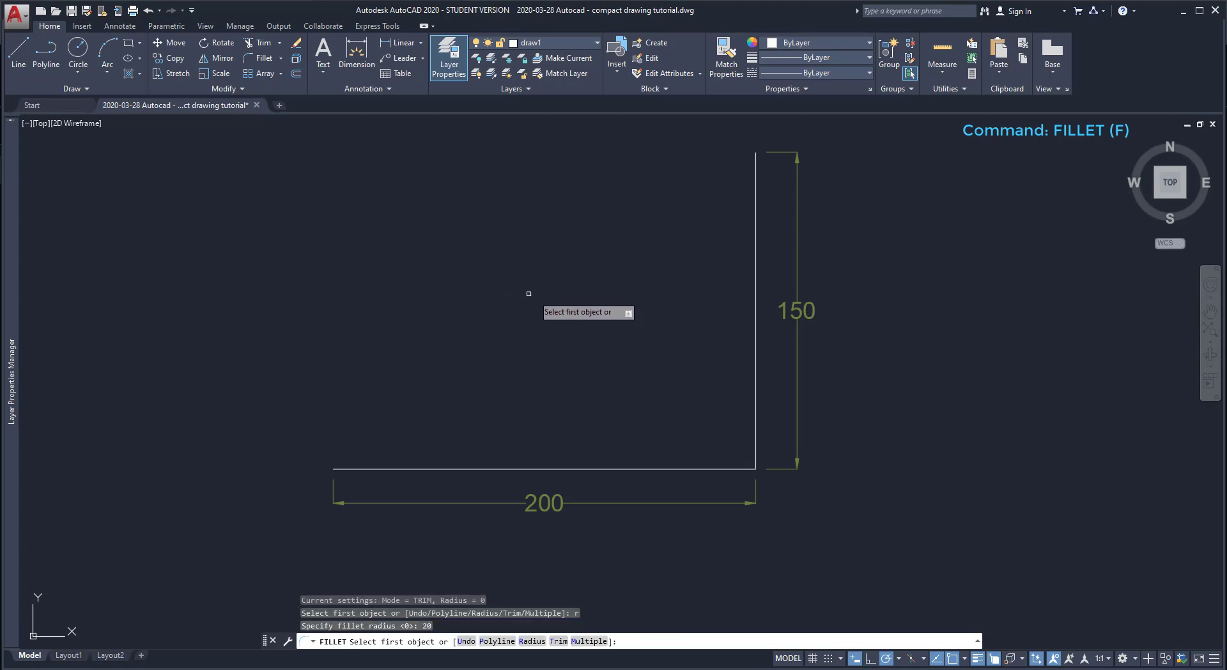
pyautogui.click(756, 377)
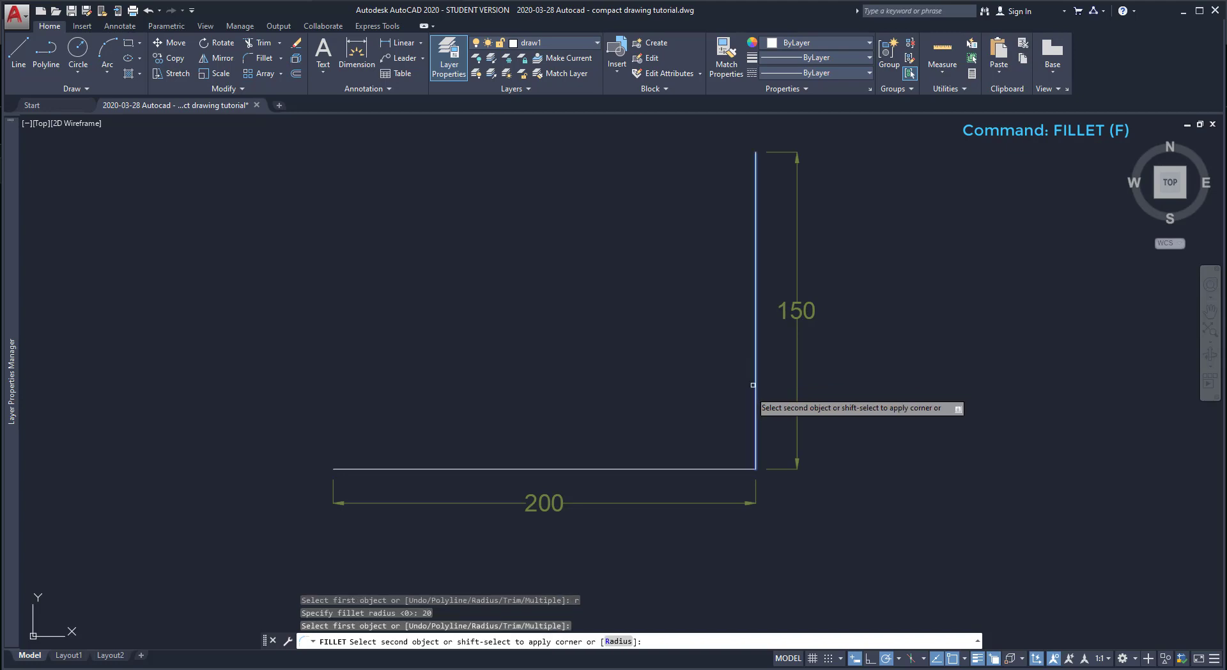
pyautogui.click(722, 468)
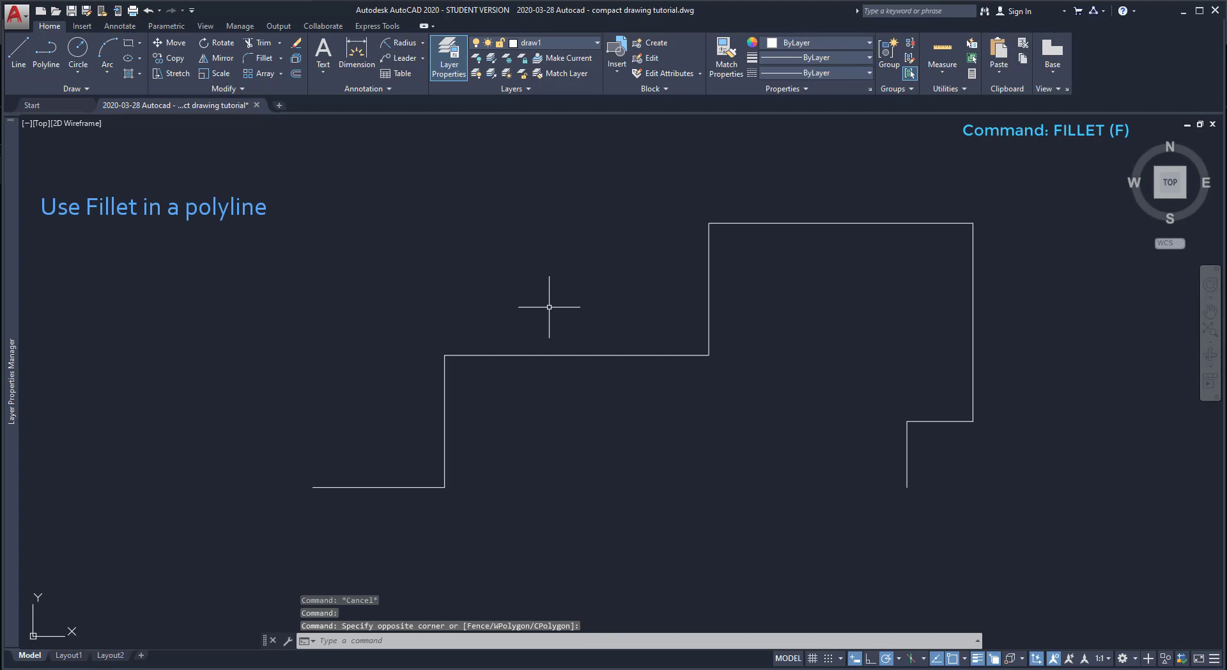
# Fillet all corners of the stepped polyline at once, using Fillet's Polyline option with radius 20
pyautogui.write('F')
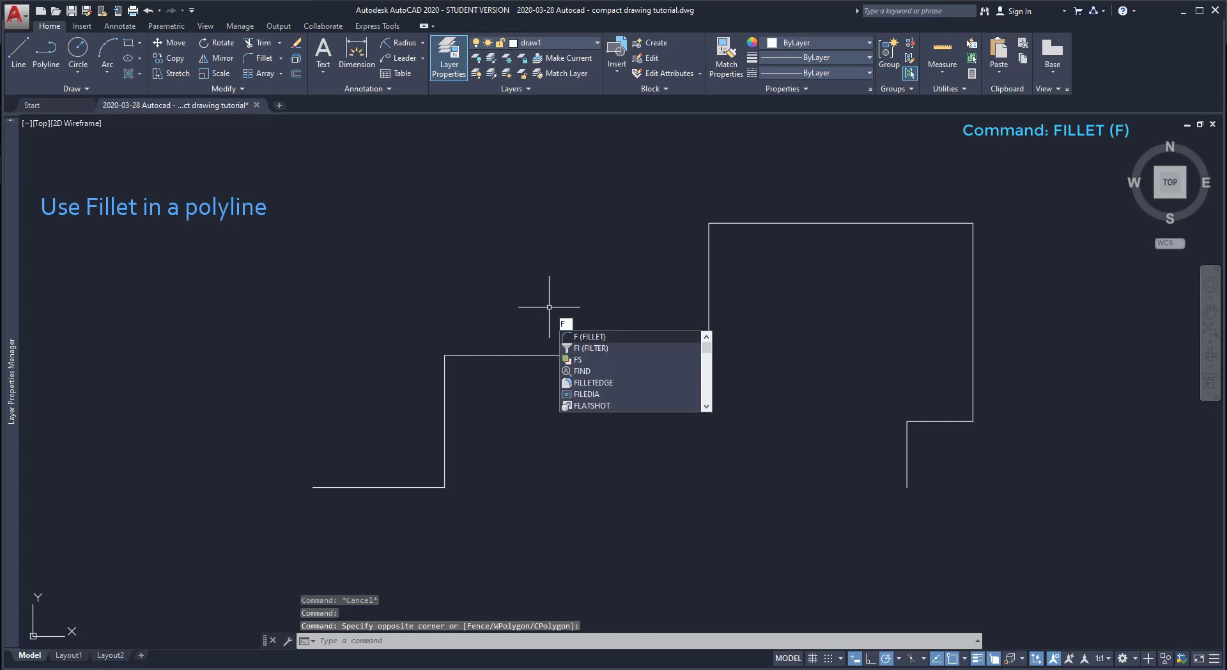
pyautogui.press('Return')
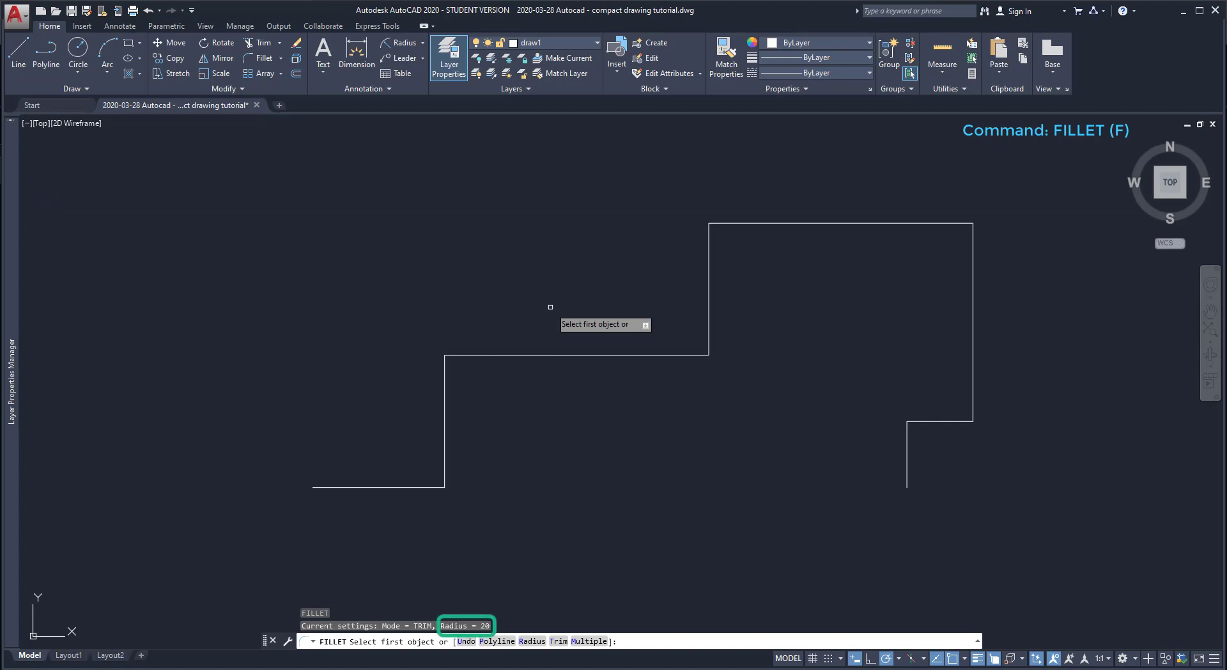
pyautogui.click(494, 641)
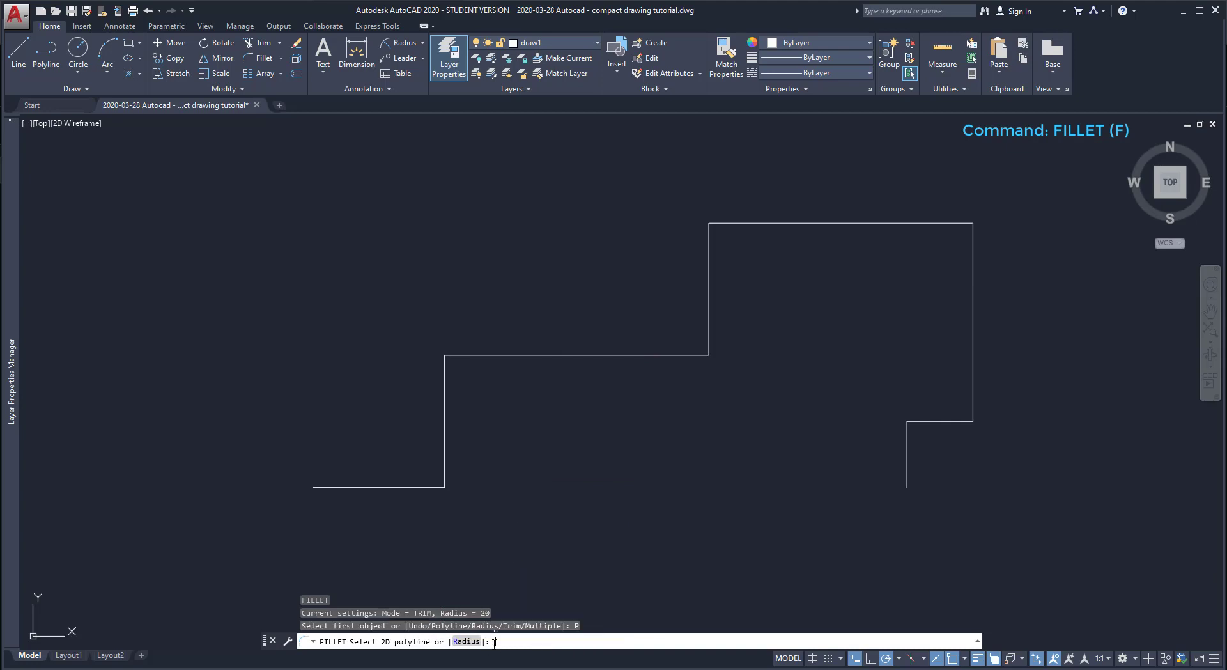
pyautogui.click(421, 487)
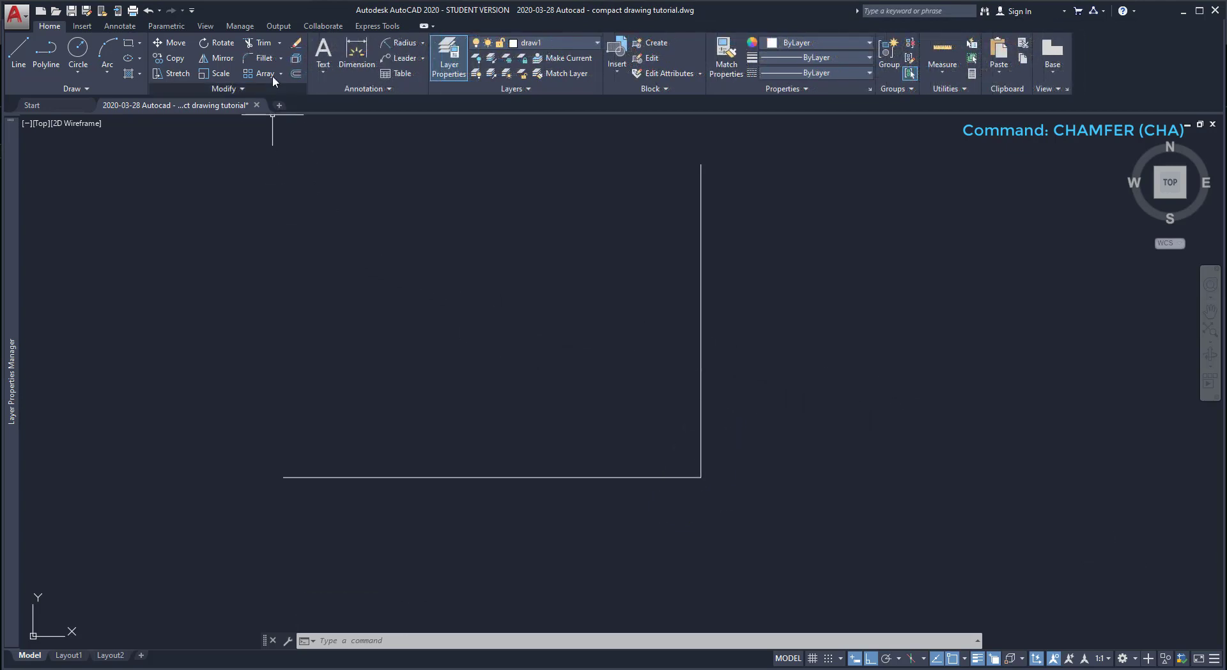
# Chamfer the corner between the two lines with a distance of 20 on the horizontal line and 40 on the vertical line
pyautogui.click(282, 58)
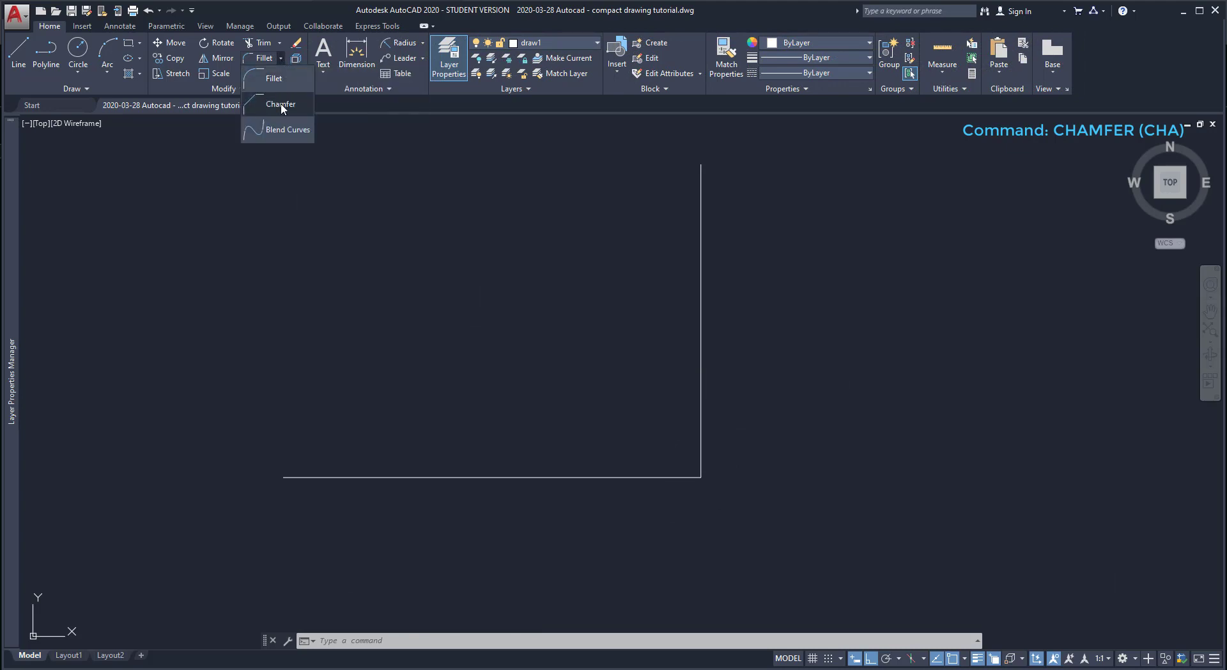
pyautogui.click(281, 105)
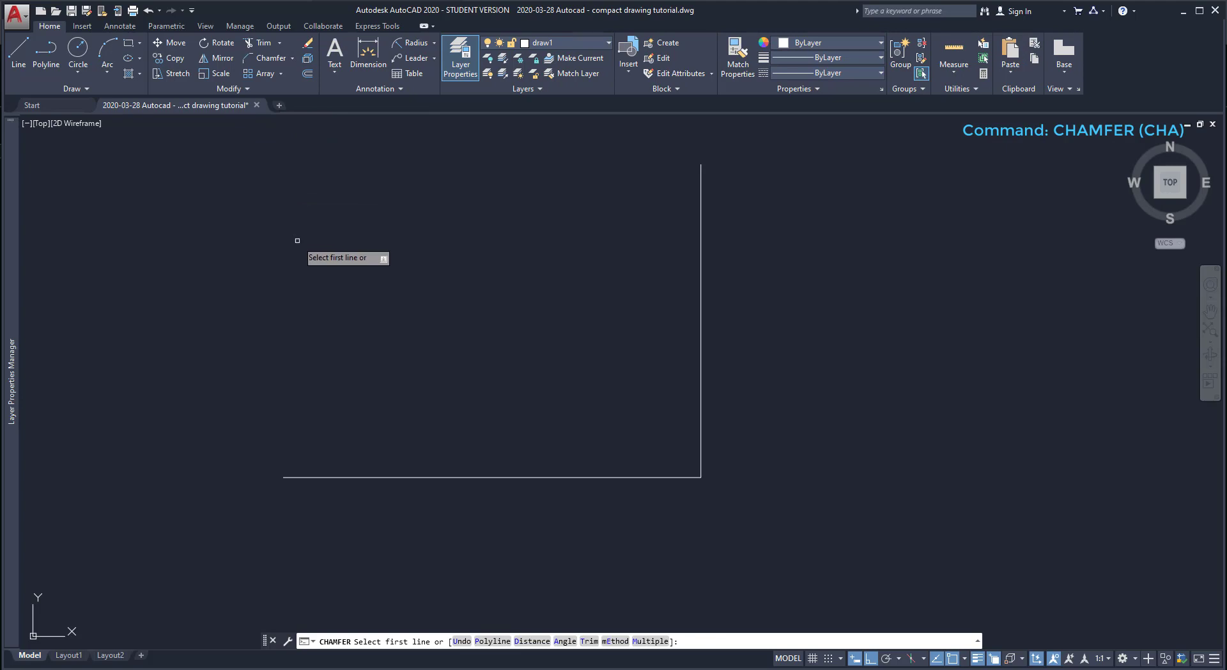
pyautogui.write('d')
pyautogui.press('Return')
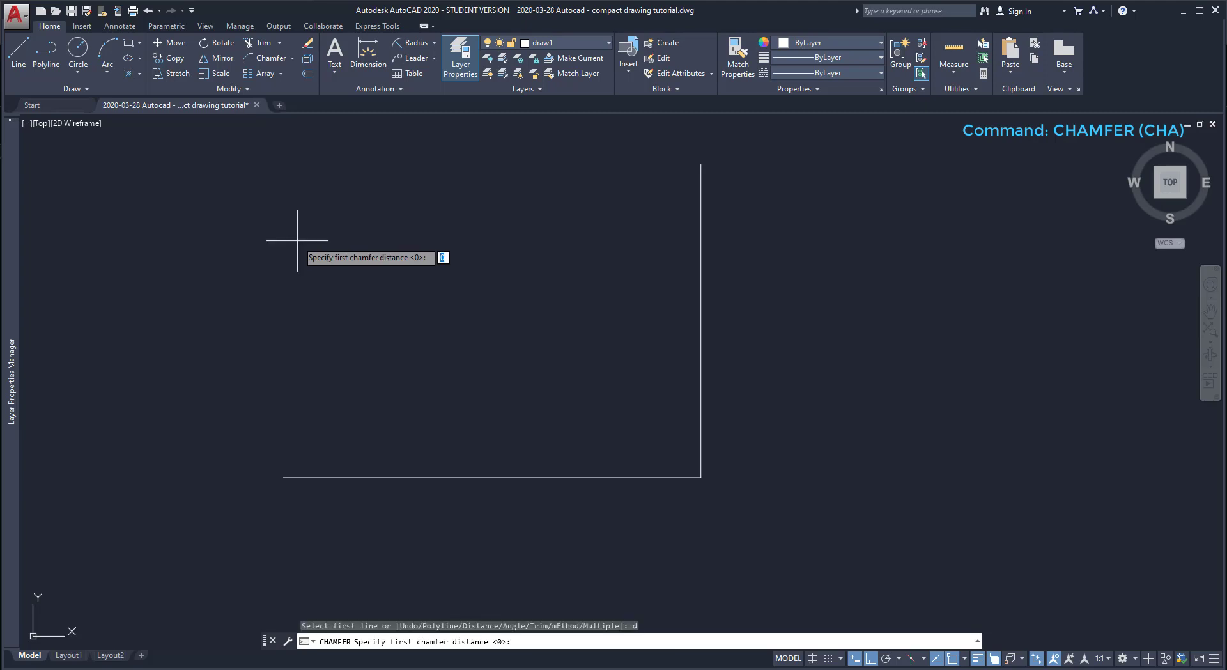
pyautogui.write('20')
pyautogui.press('Return')
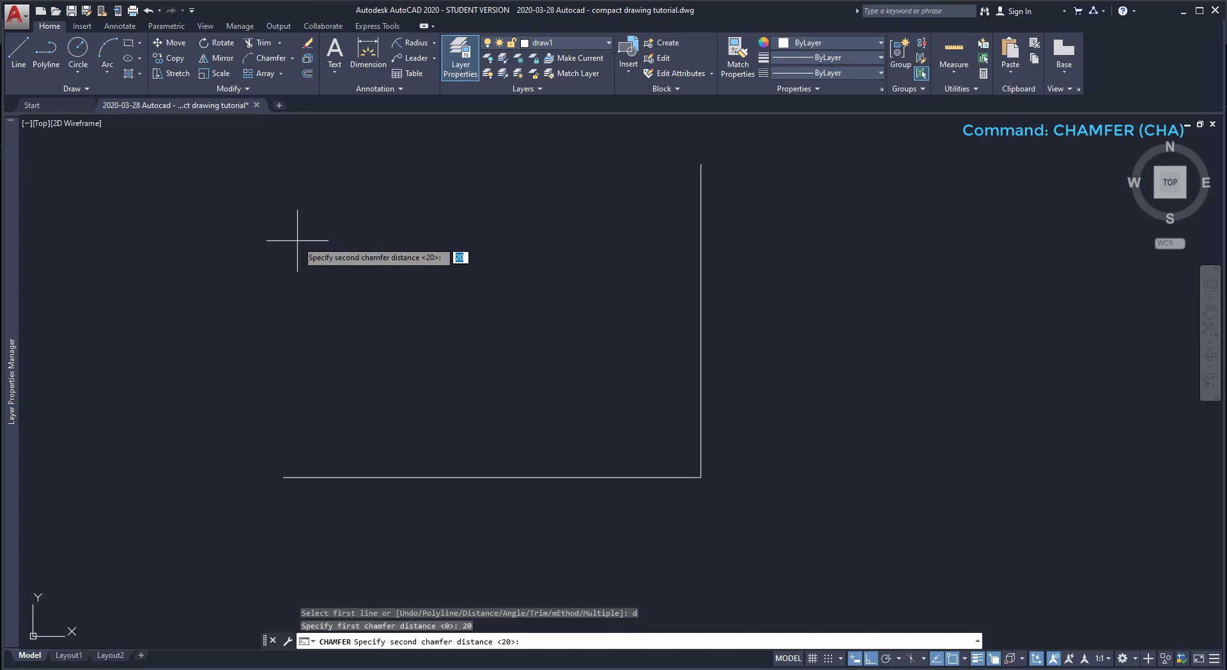
pyautogui.write('40')
pyautogui.press('Return')
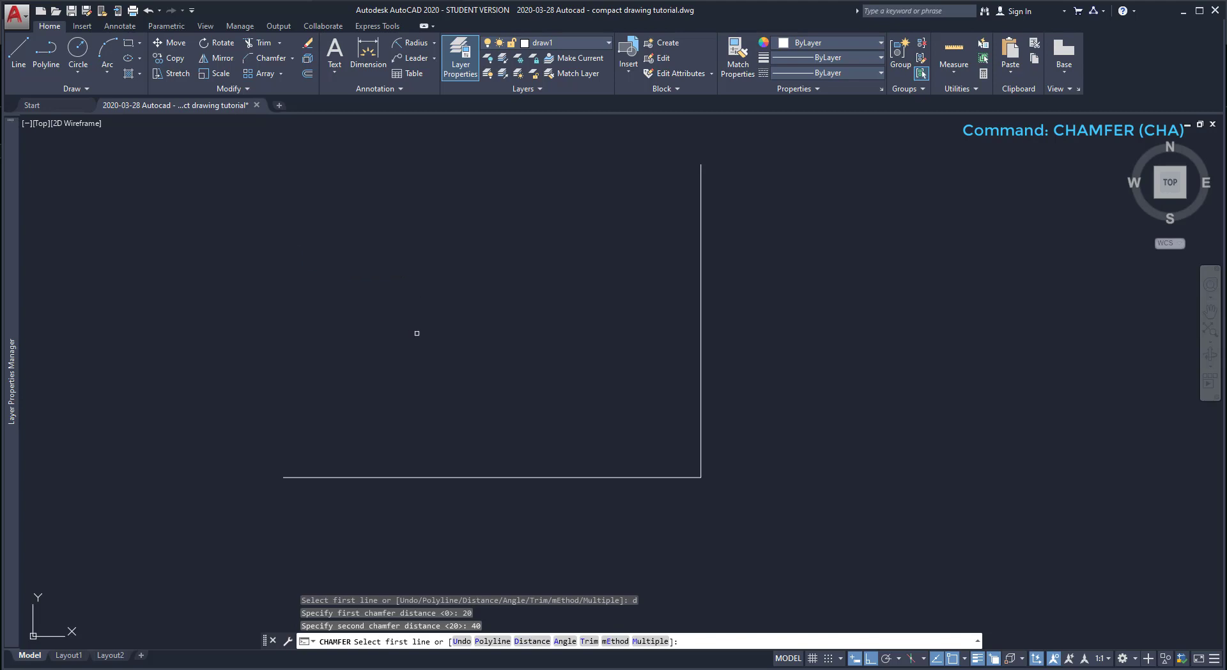
pyautogui.click(632, 478)
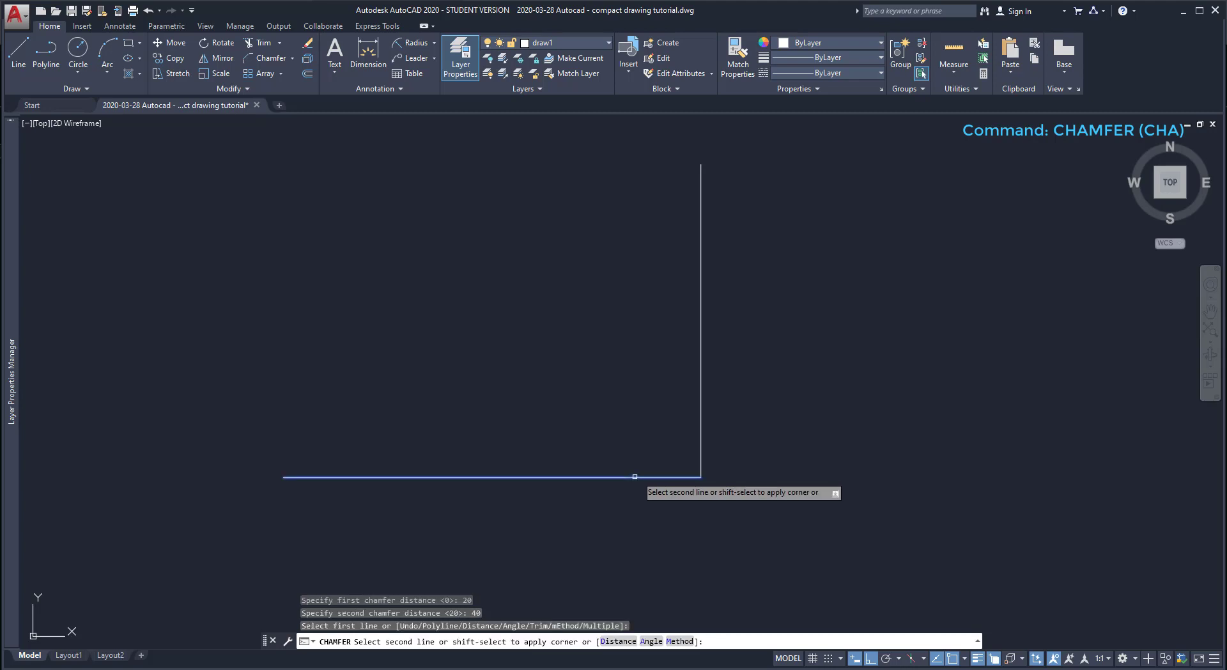
pyautogui.click(701, 453)
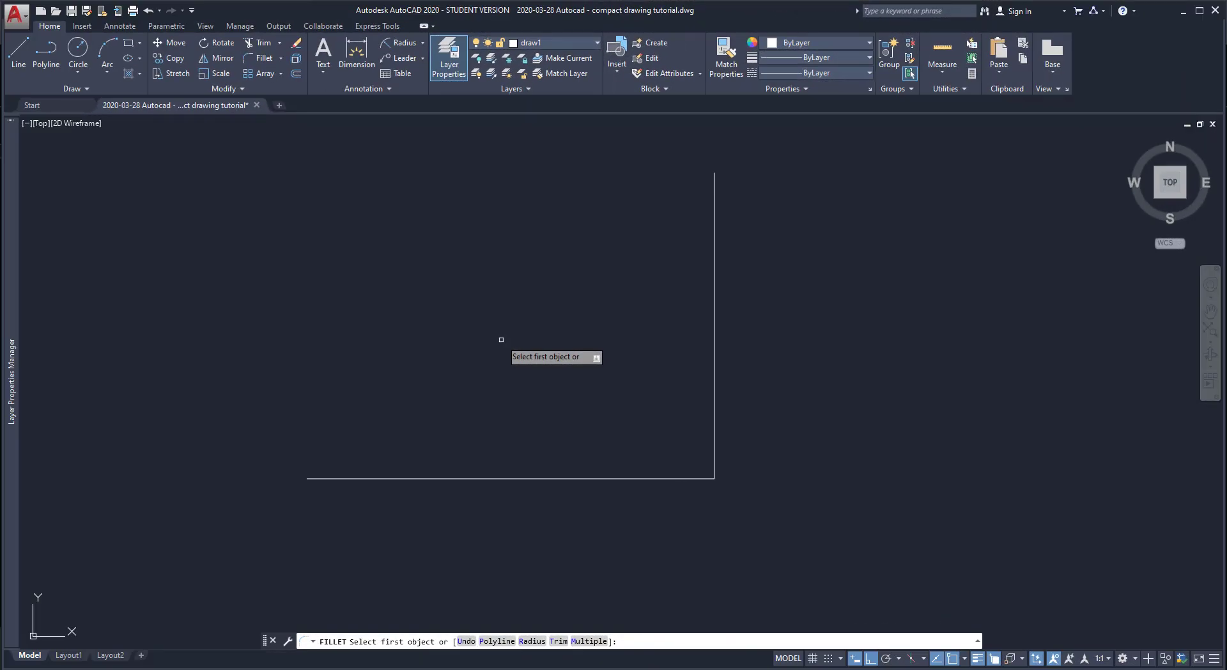
# Fillet the corner between the horizontal and vertical lines with radius 20 in No trim mode, keeping the original lines
pyautogui.click(558, 641)
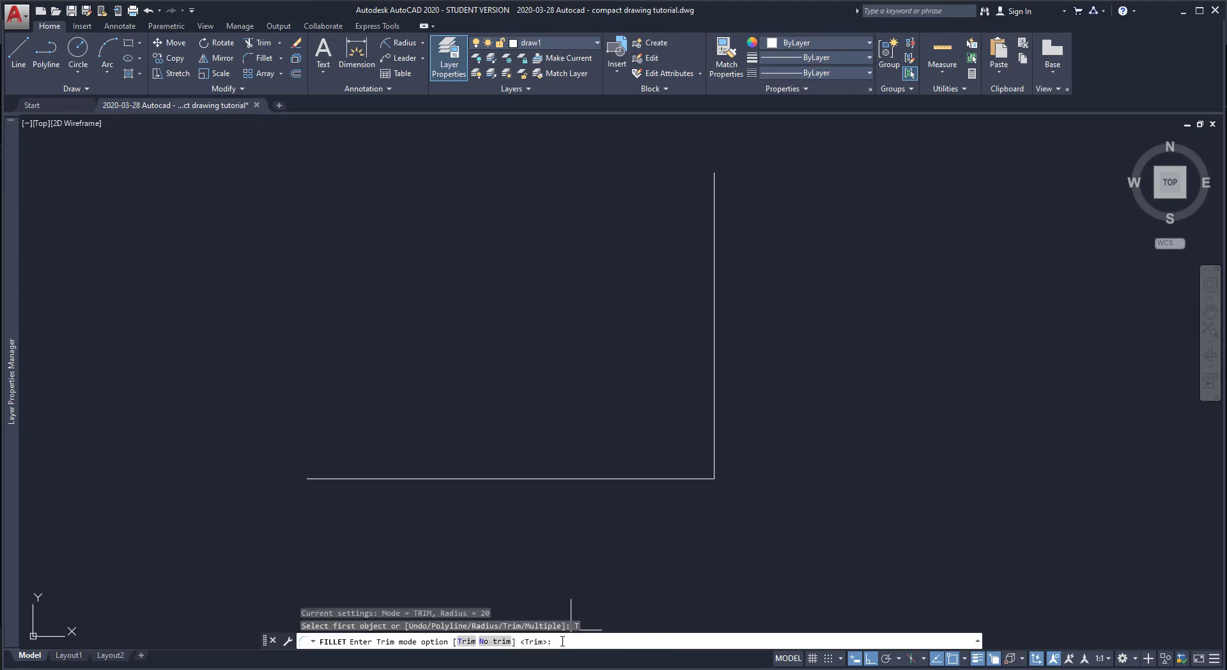
pyautogui.click(495, 641)
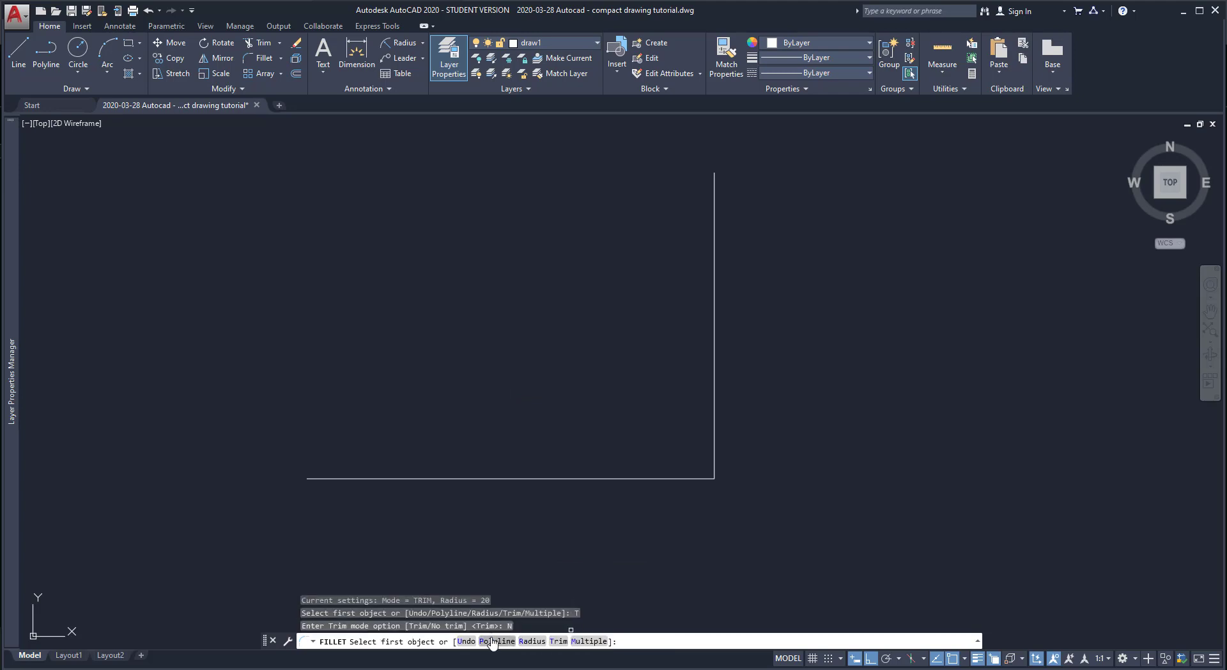
pyautogui.click(578, 479)
pyautogui.click(714, 438)
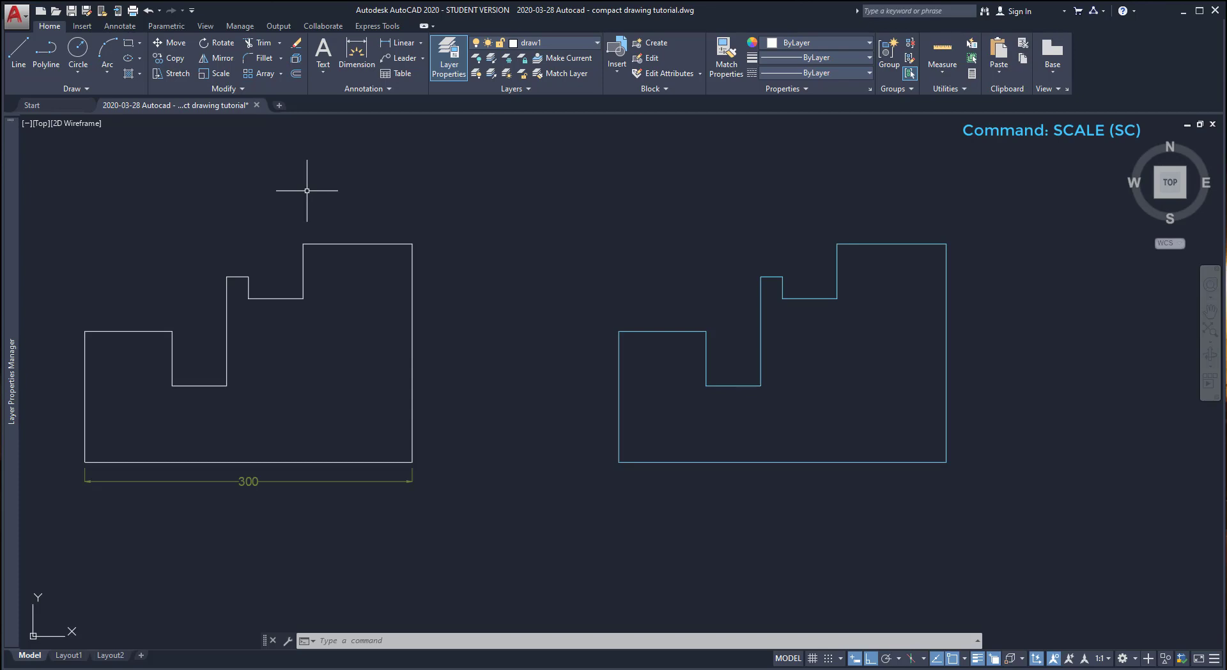
# Scale the cyan stepped polyline by a factor of 0.5 from its lower-left corner
pyautogui.click(219, 74)
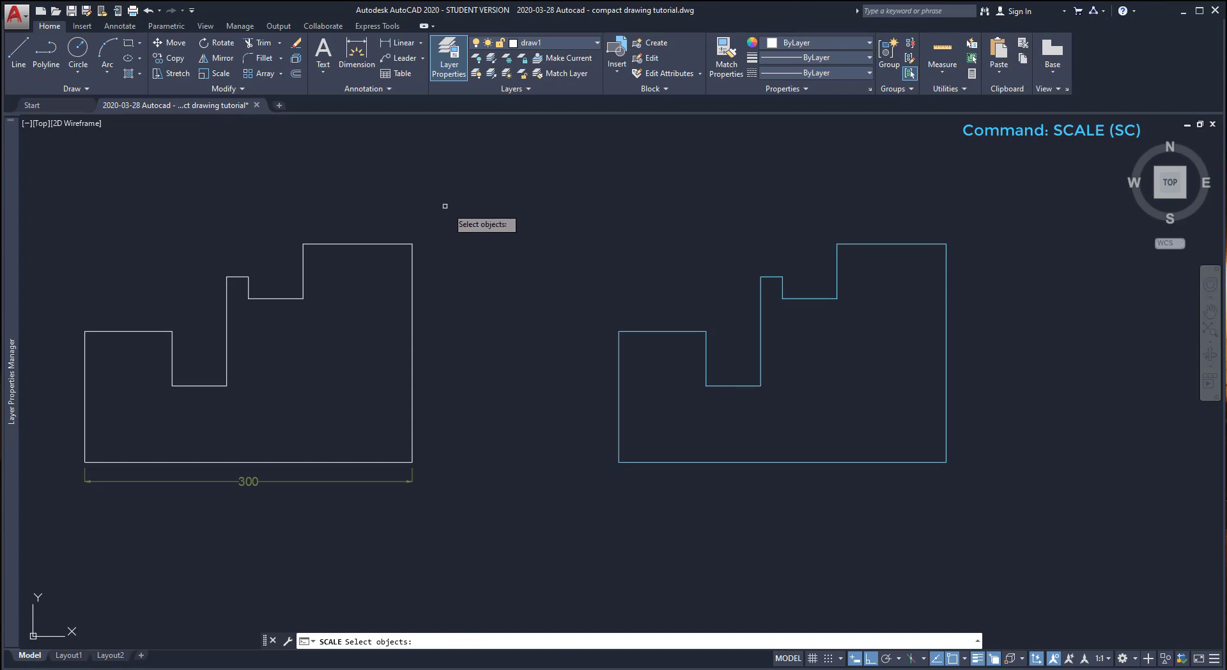
pyautogui.click(617, 355)
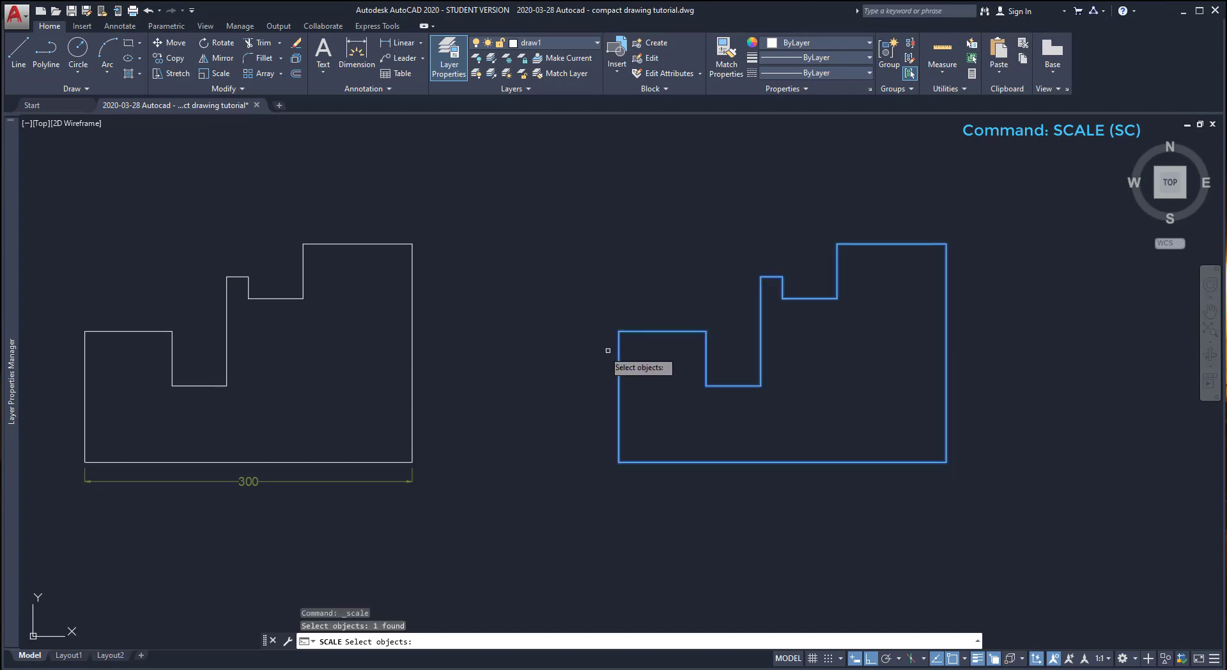
pyautogui.press('Return')
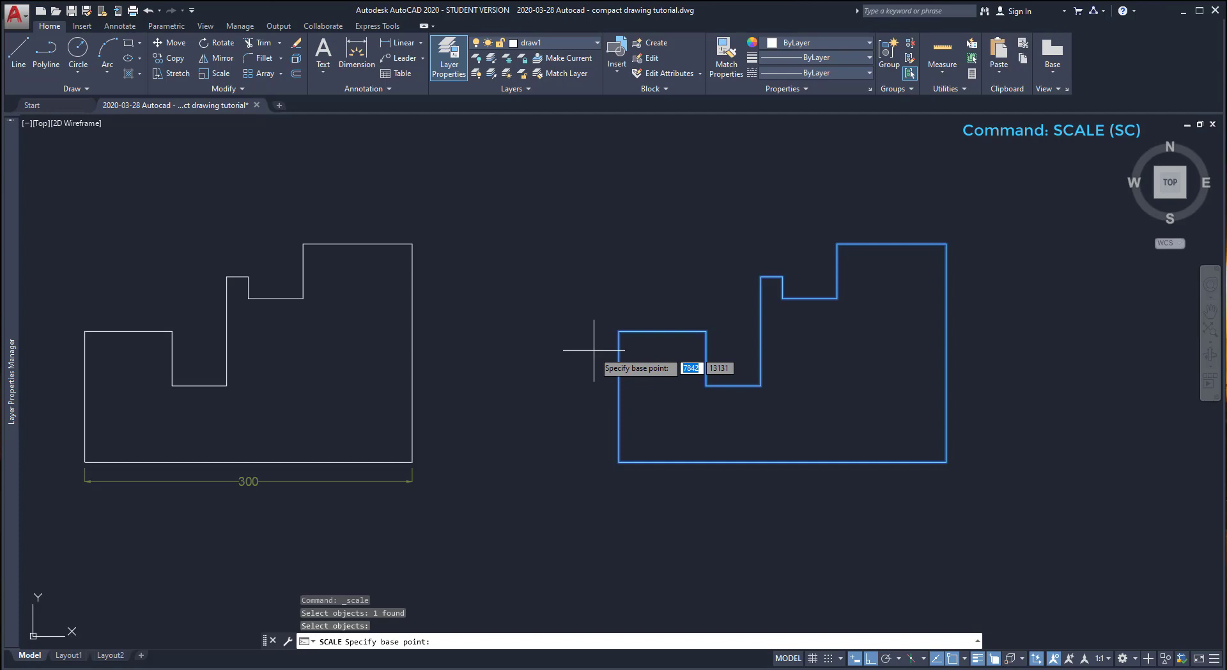
pyautogui.click(619, 461)
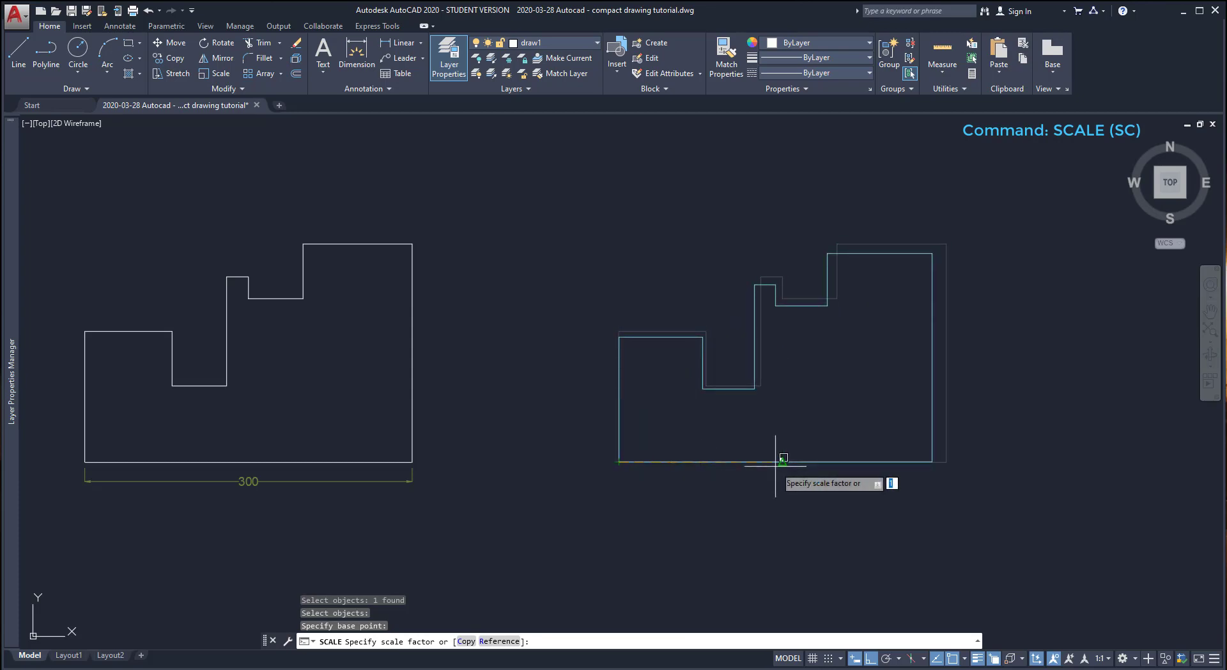
pyautogui.write('0.5')
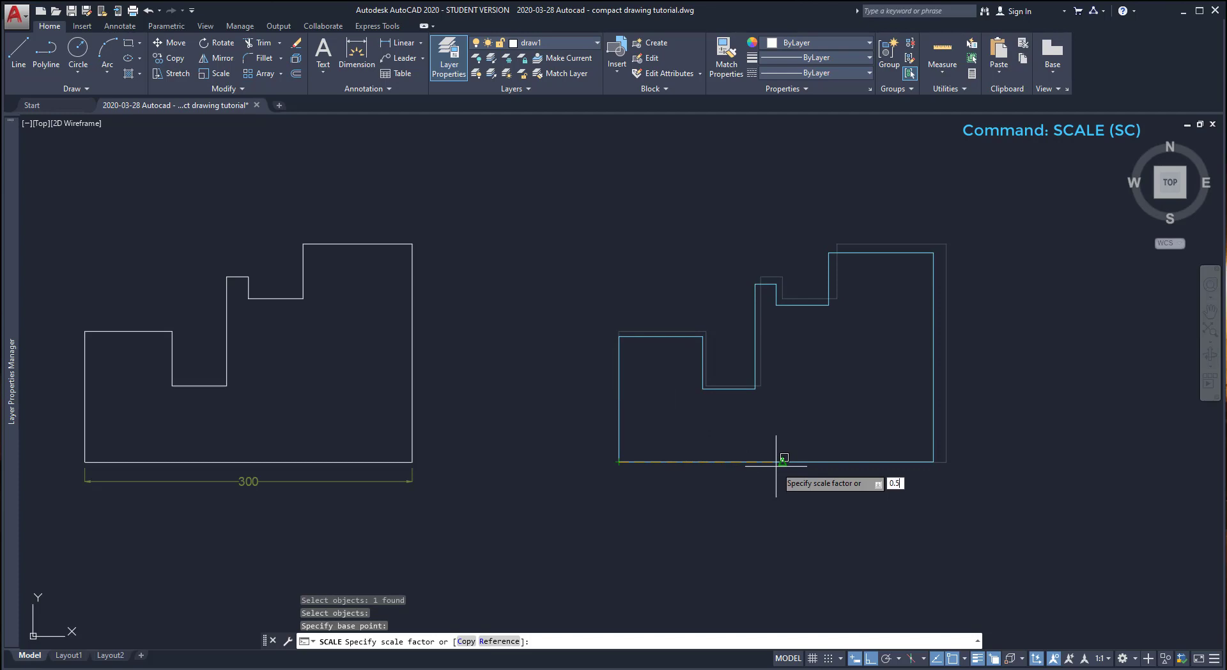
pyautogui.press('Return')
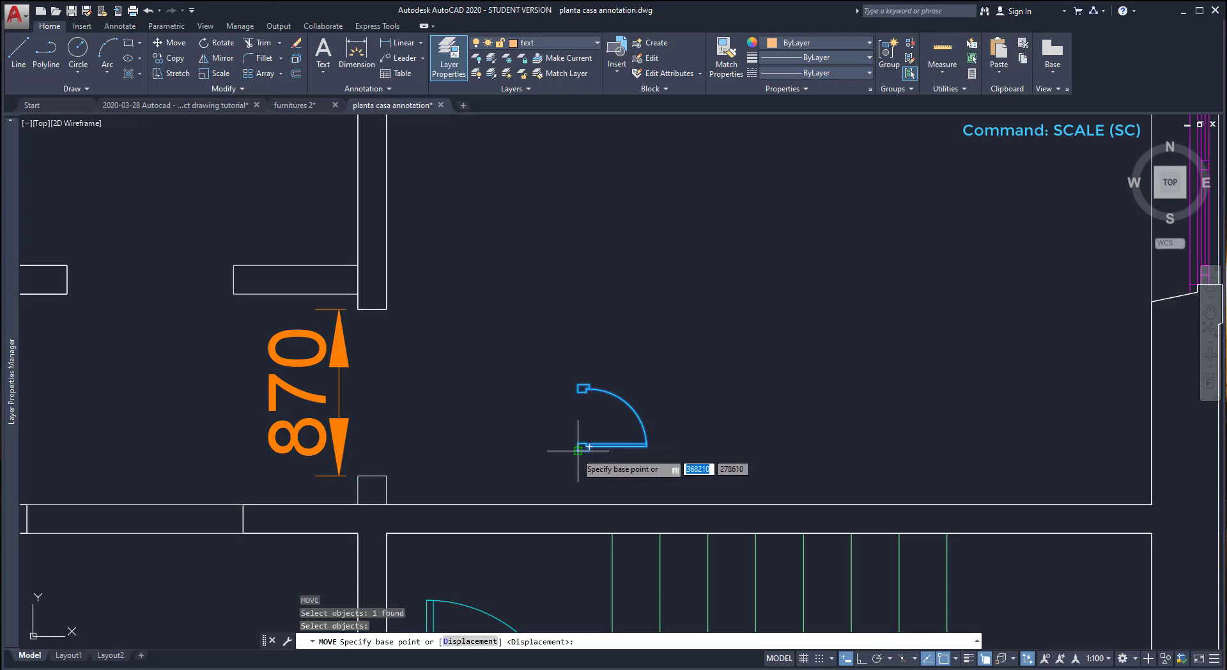
# Move the door block nearer the wall opening and scale it by Reference from its upper-left corner, setting its overall frame length to 870
pyautogui.click(577, 449)
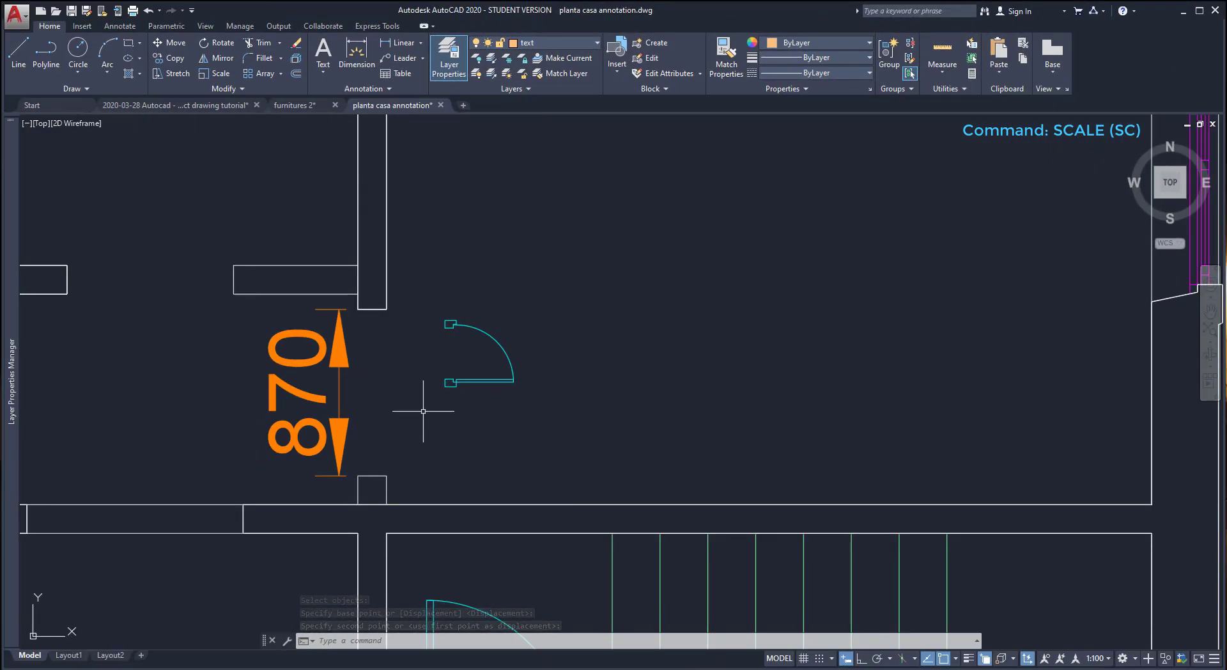
pyautogui.write('SC')
pyautogui.press('Return')
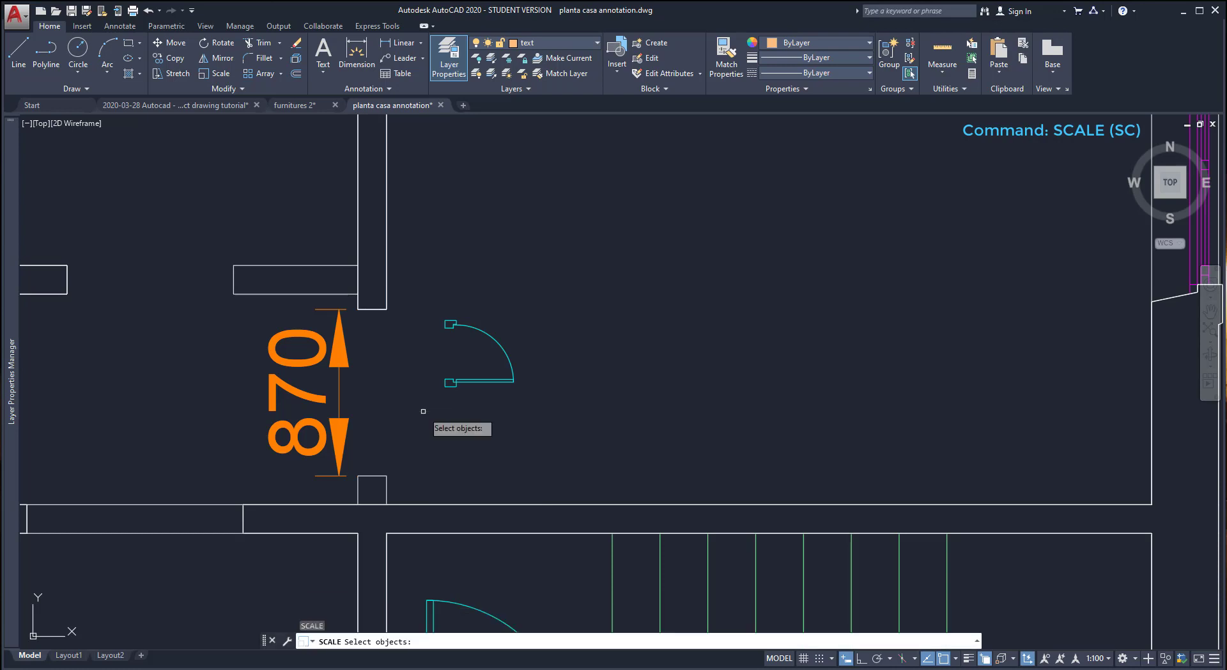
pyautogui.click(477, 385)
pyautogui.press('Return')
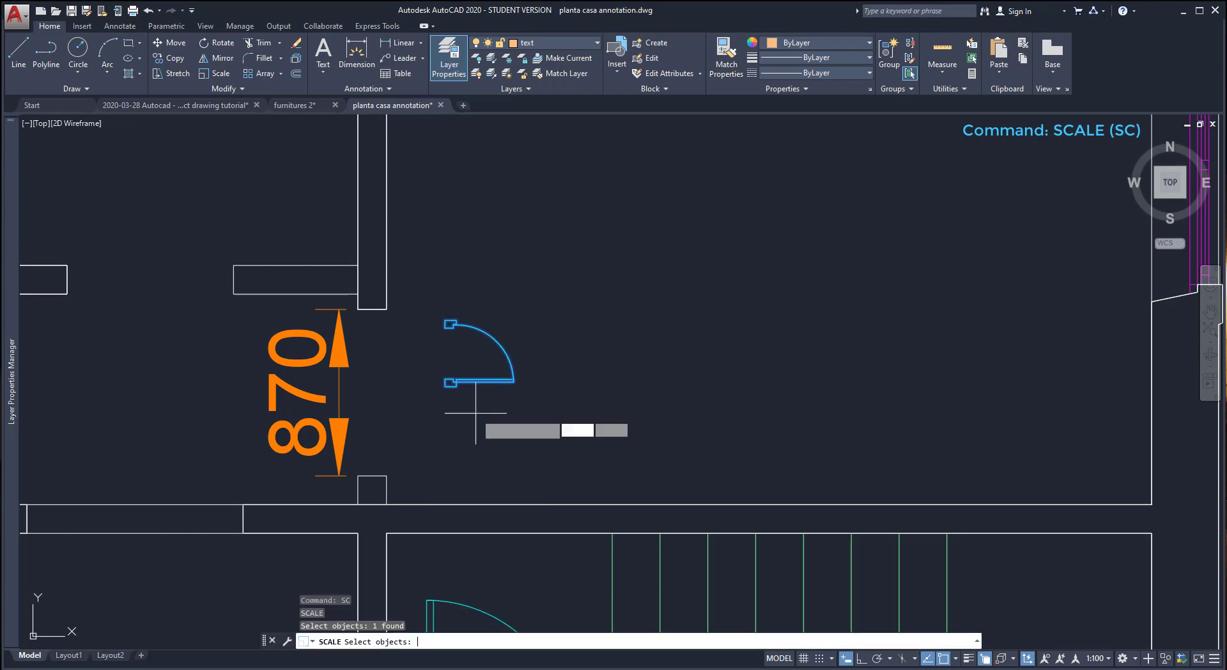
pyautogui.scroll(2, 465, 403)
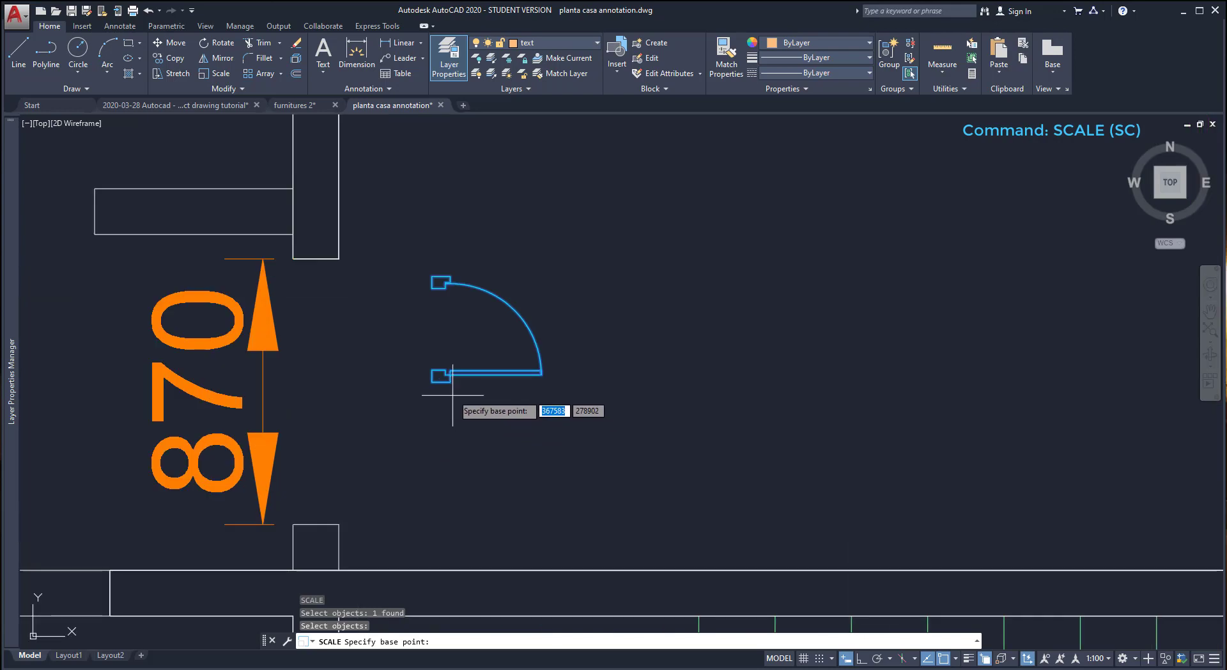
pyautogui.click(433, 276)
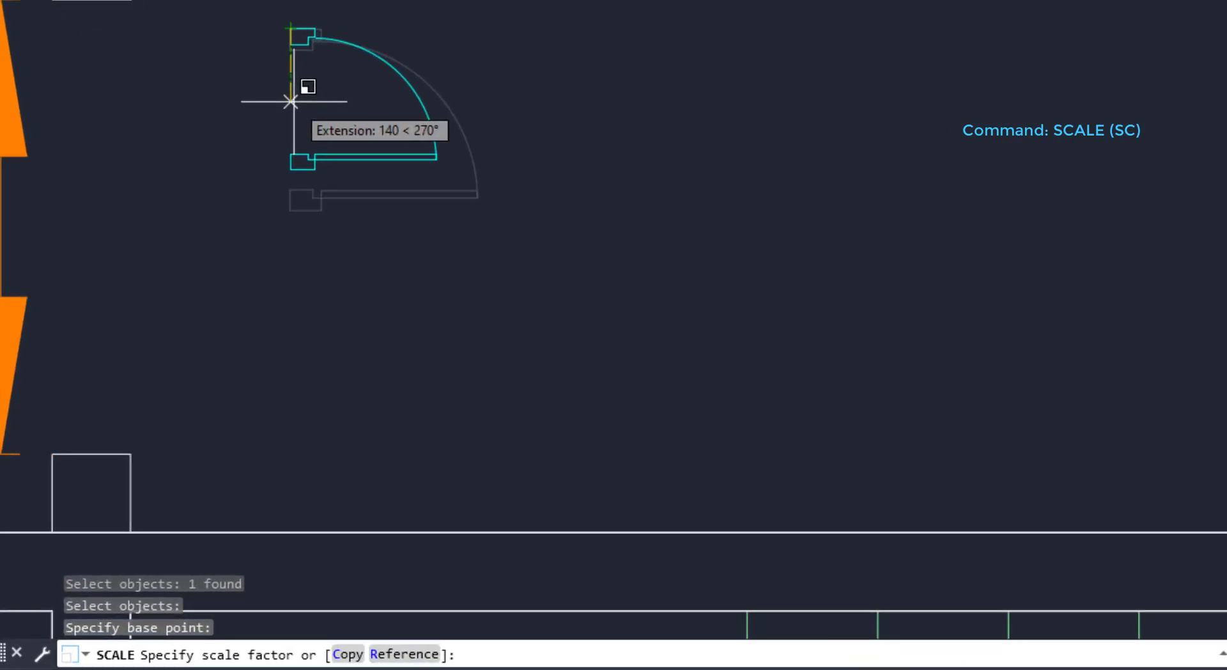
pyautogui.click(405, 653)
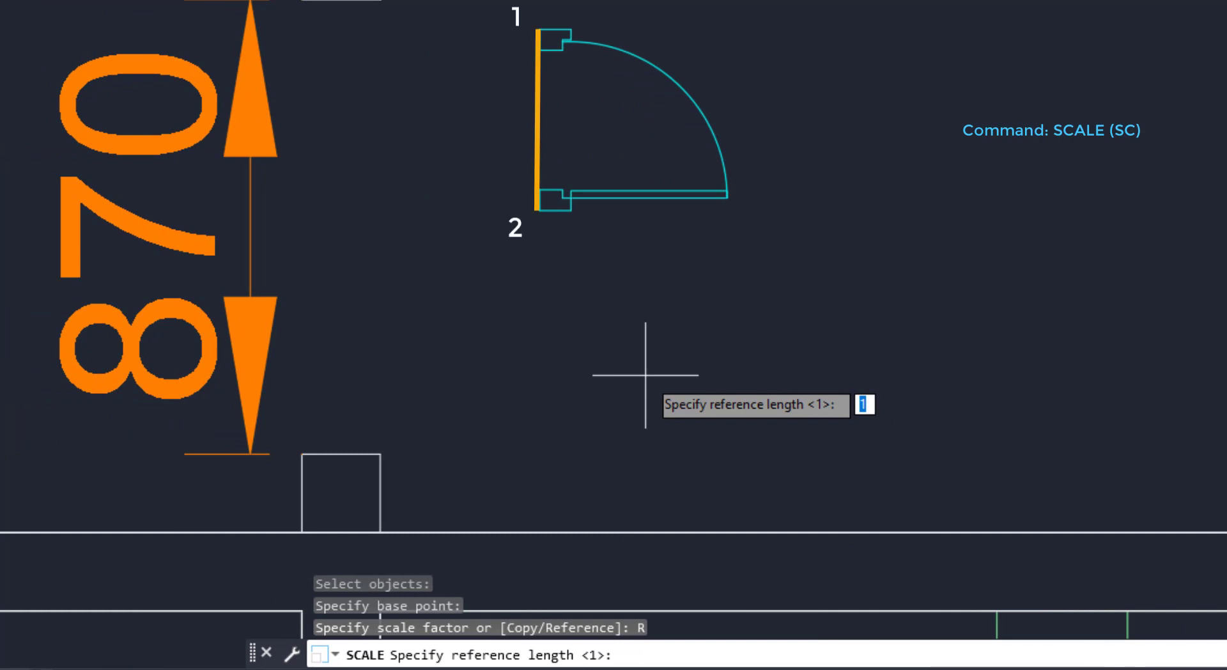
pyautogui.click(540, 28)
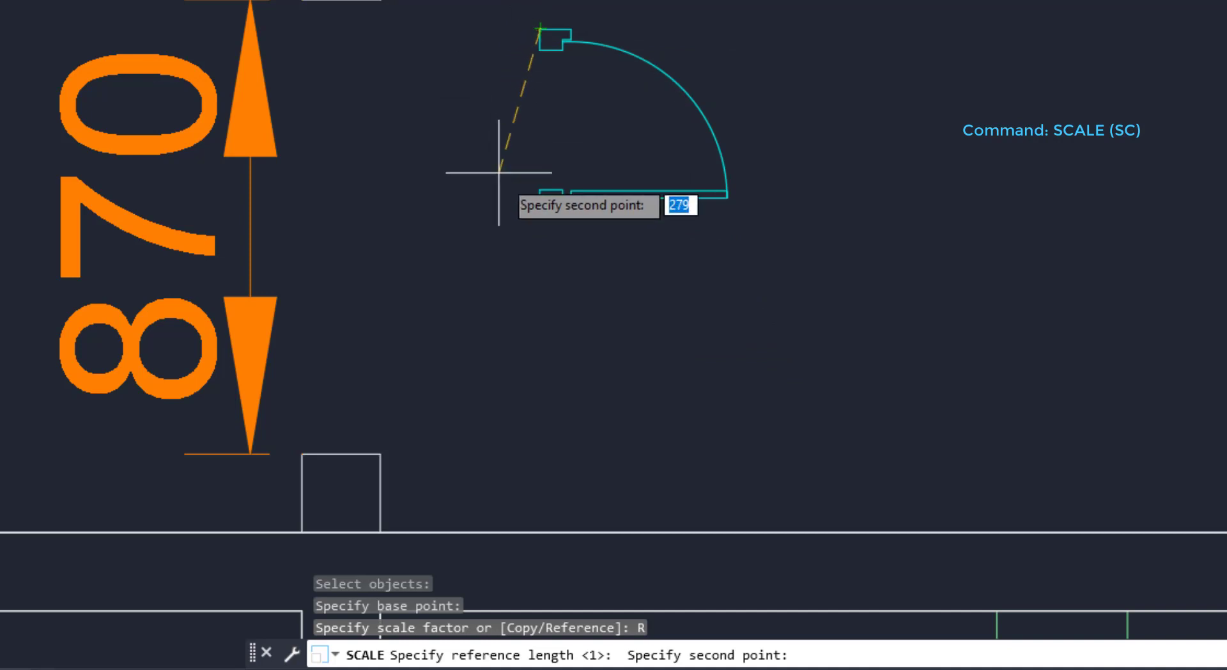
pyautogui.click(541, 209)
pyautogui.write('870')
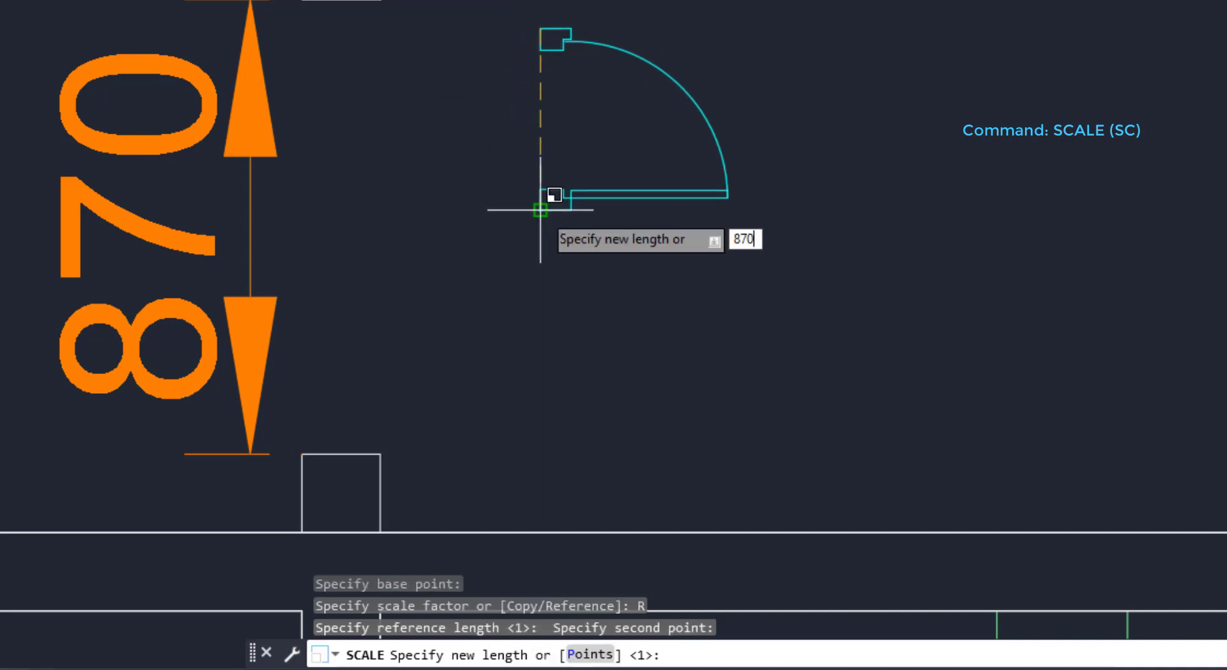
pyautogui.press('Return')
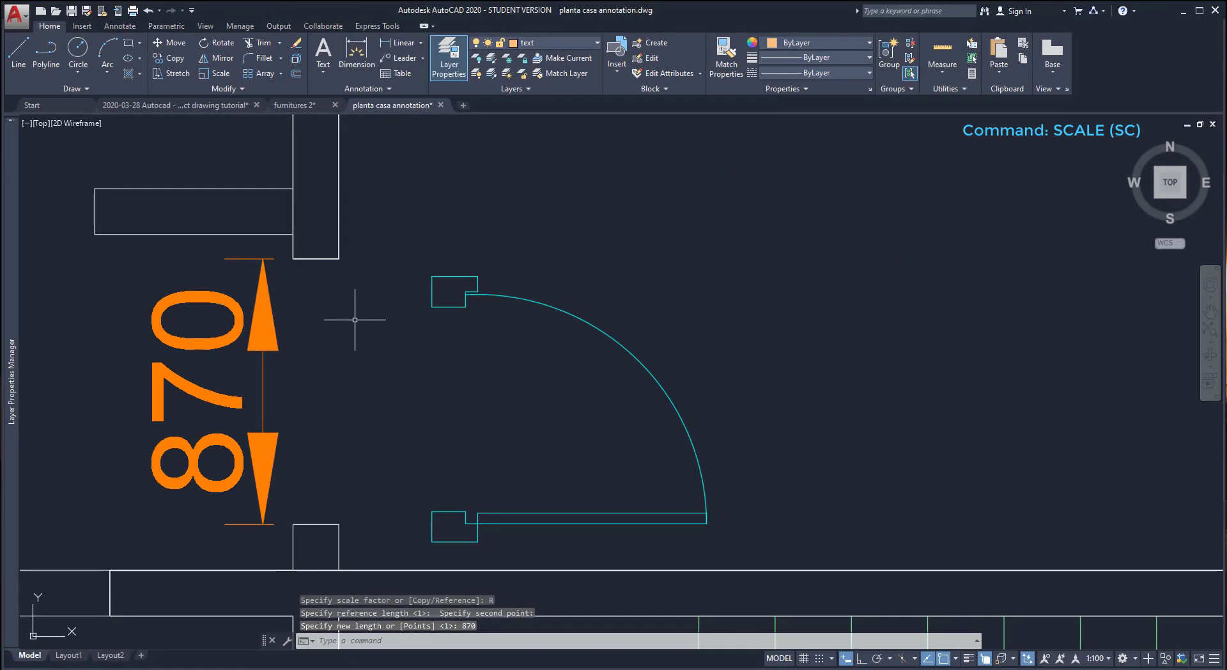
# Move the scaled door from its upper-left frame corner to the upper-left corner of the 870 wall opening
pyautogui.write('m')
pyautogui.press('Return')
pyautogui.click(432, 296)
pyautogui.press('Return')
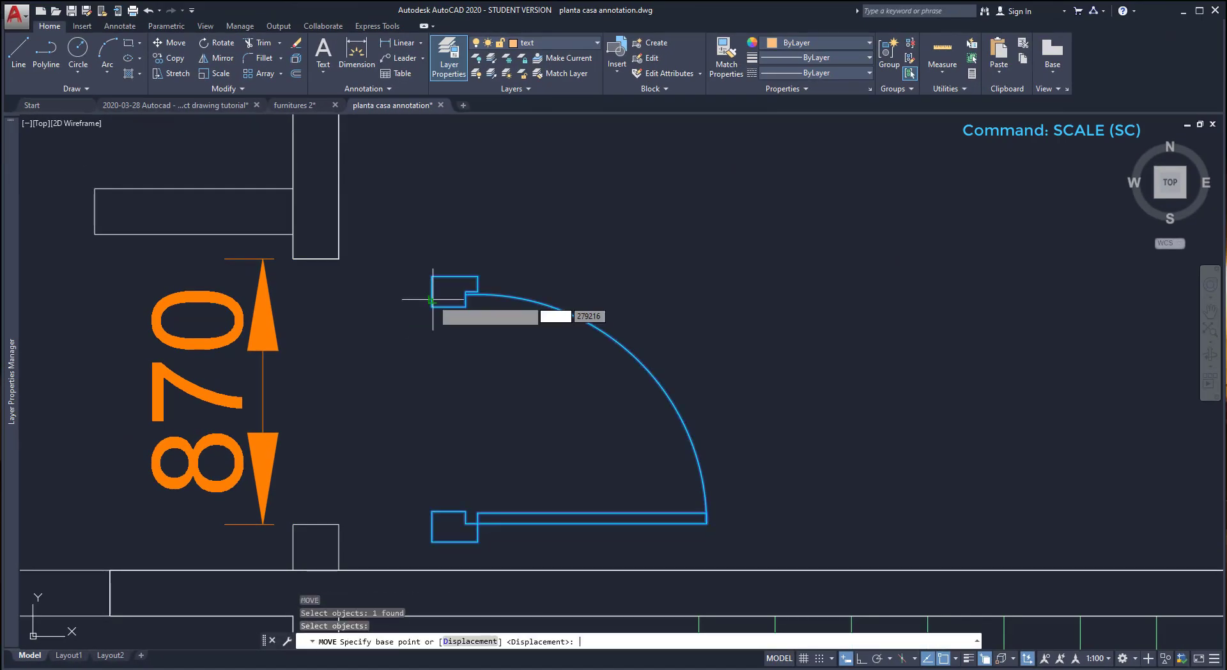
pyautogui.click(432, 276)
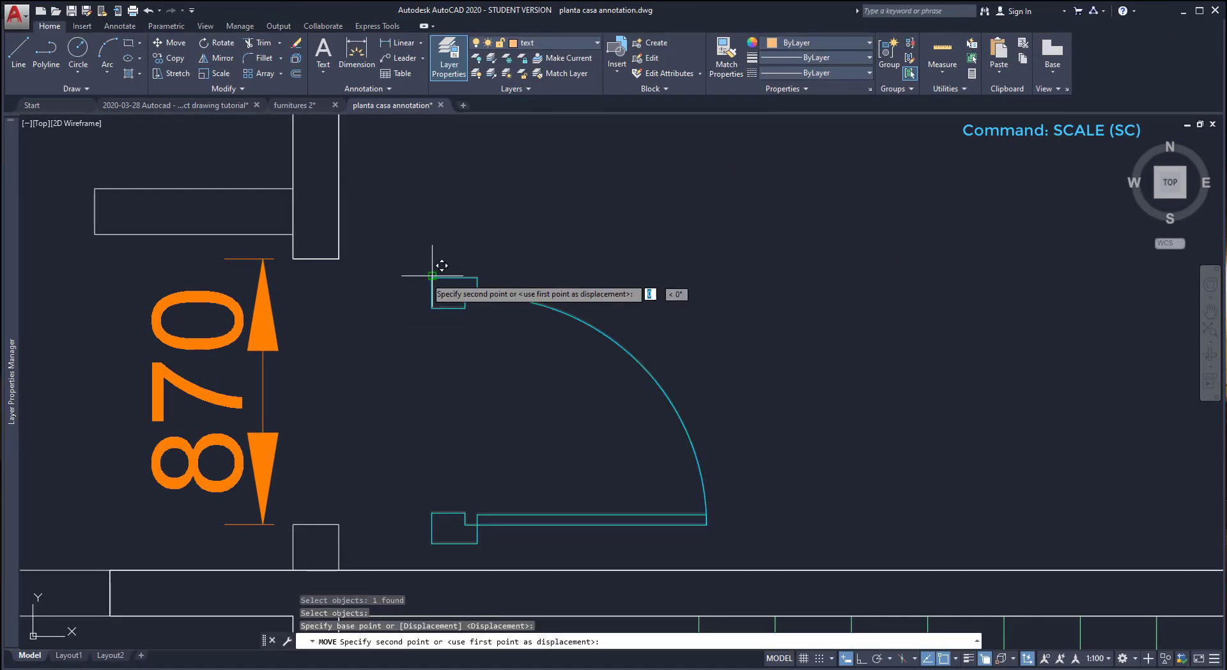
pyautogui.click(293, 259)
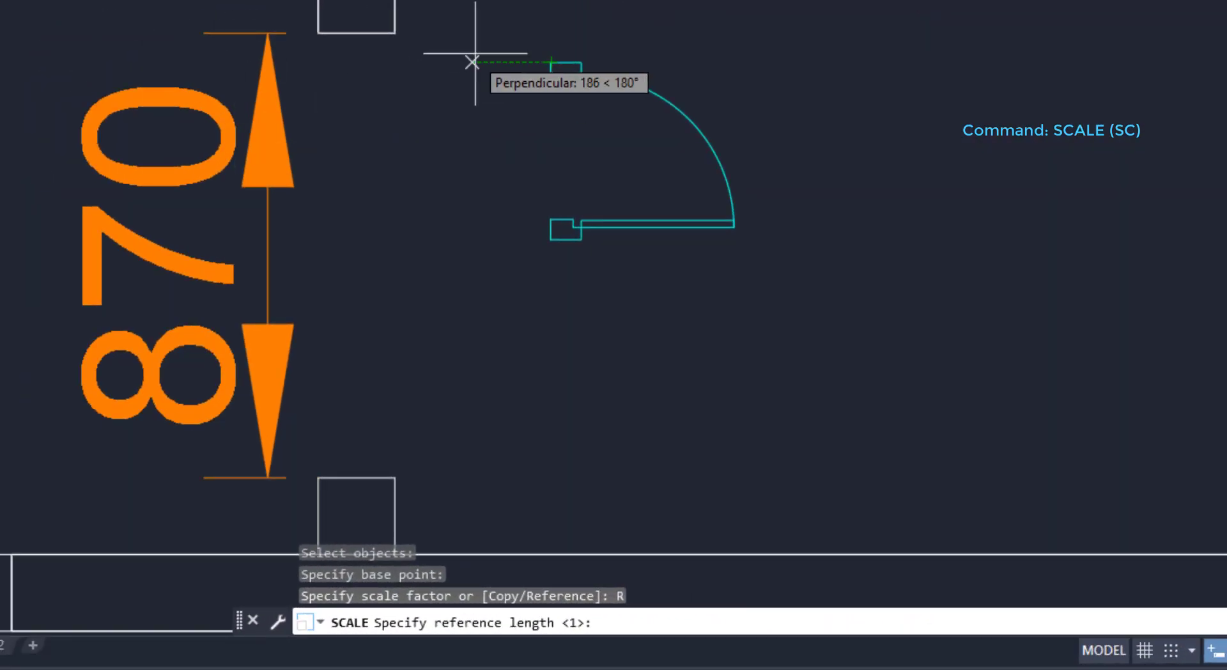
# Scale the small door by Reference from its outer frame corners, using Points to take the new length from the wall opening's two left corners
pyautogui.click(551, 62)
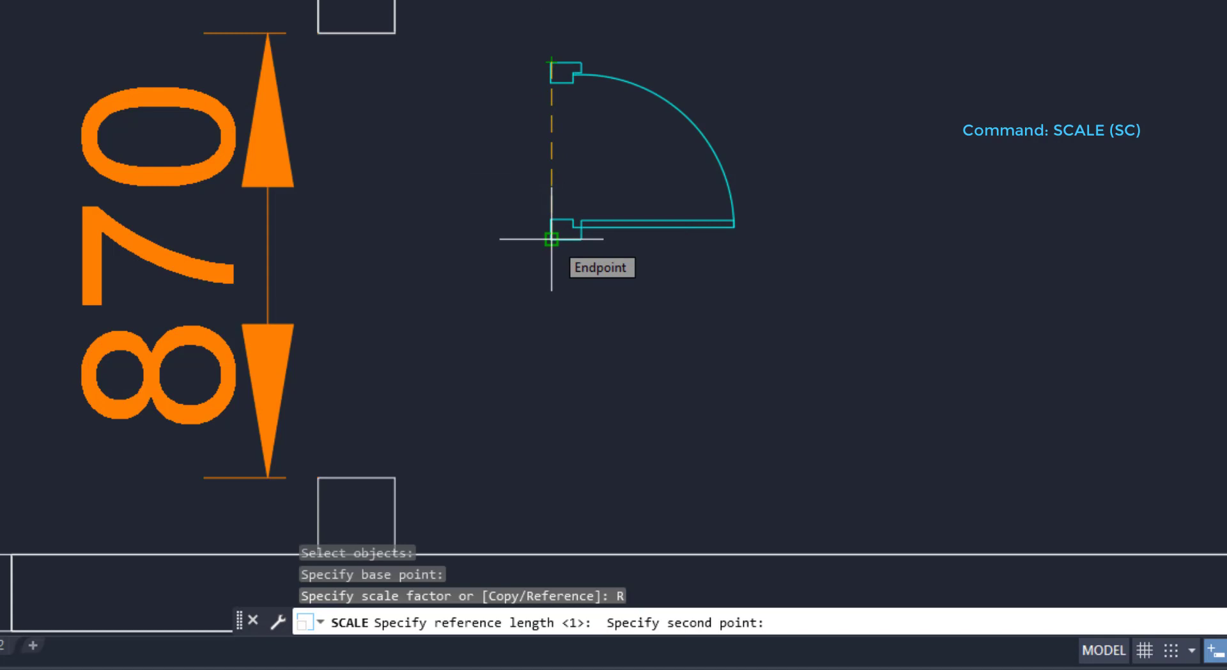
pyautogui.click(551, 239)
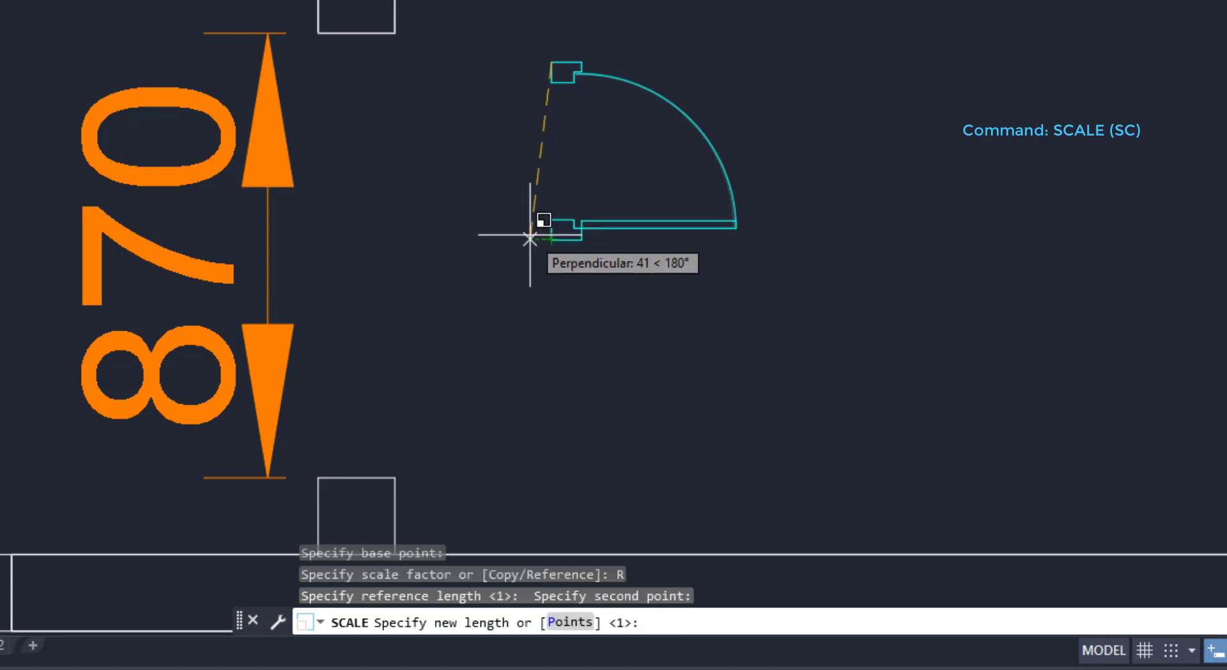
pyautogui.click(562, 626)
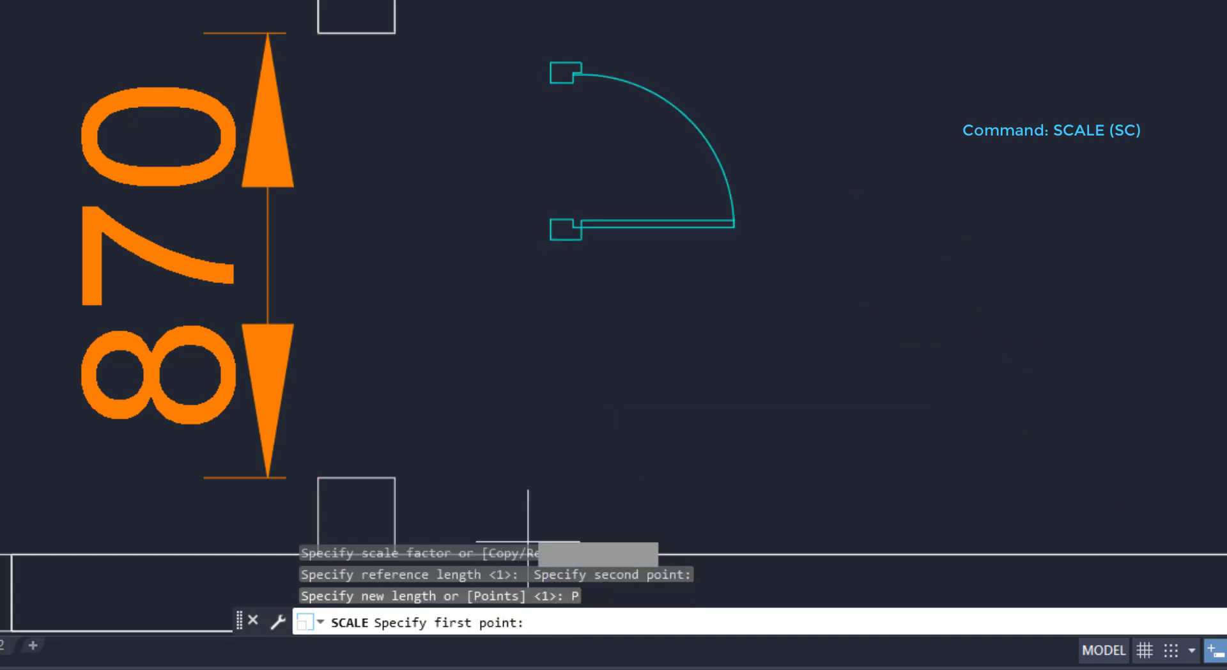
pyautogui.click(319, 32)
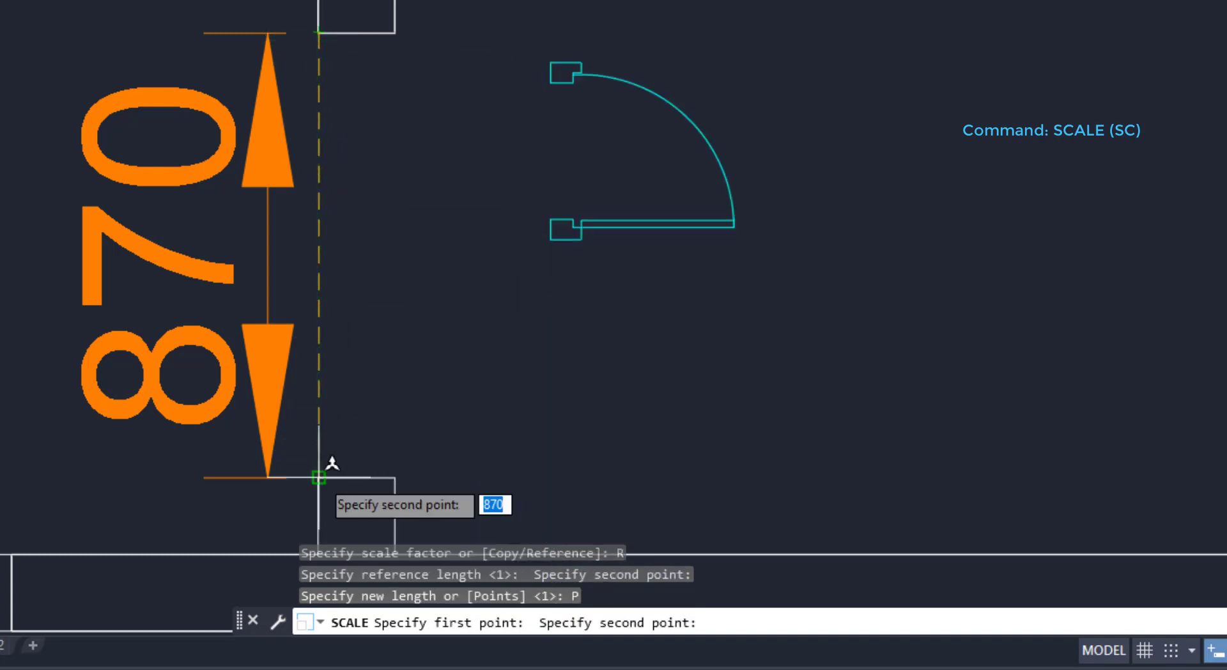
pyautogui.click(318, 477)
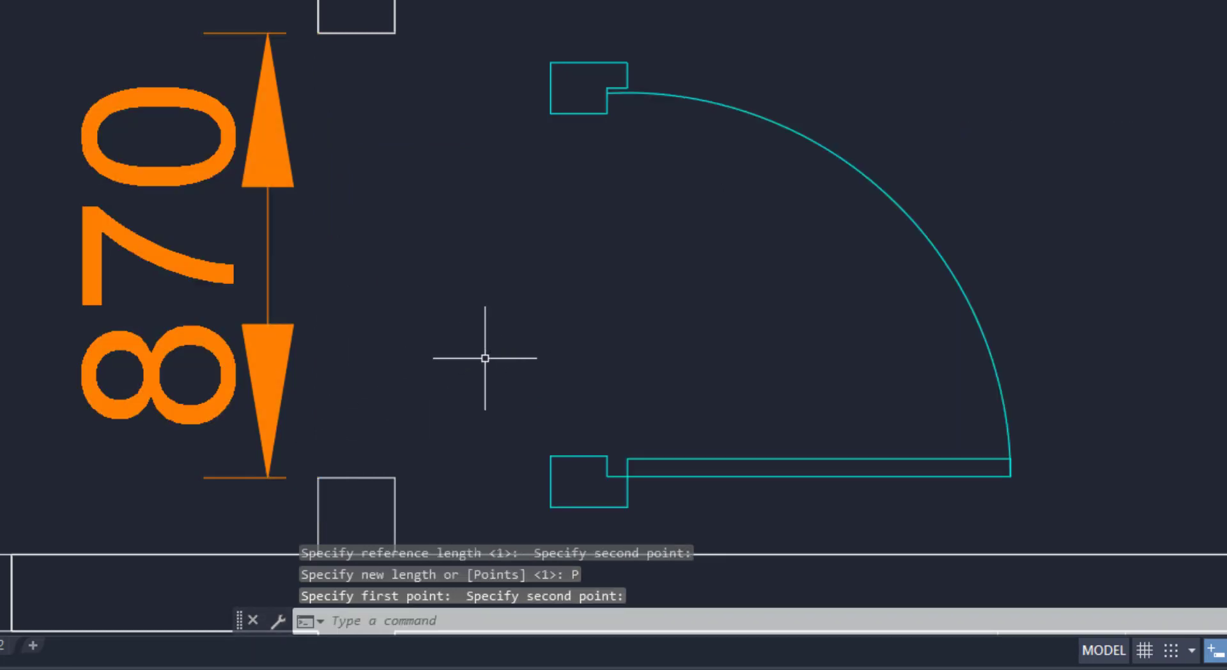